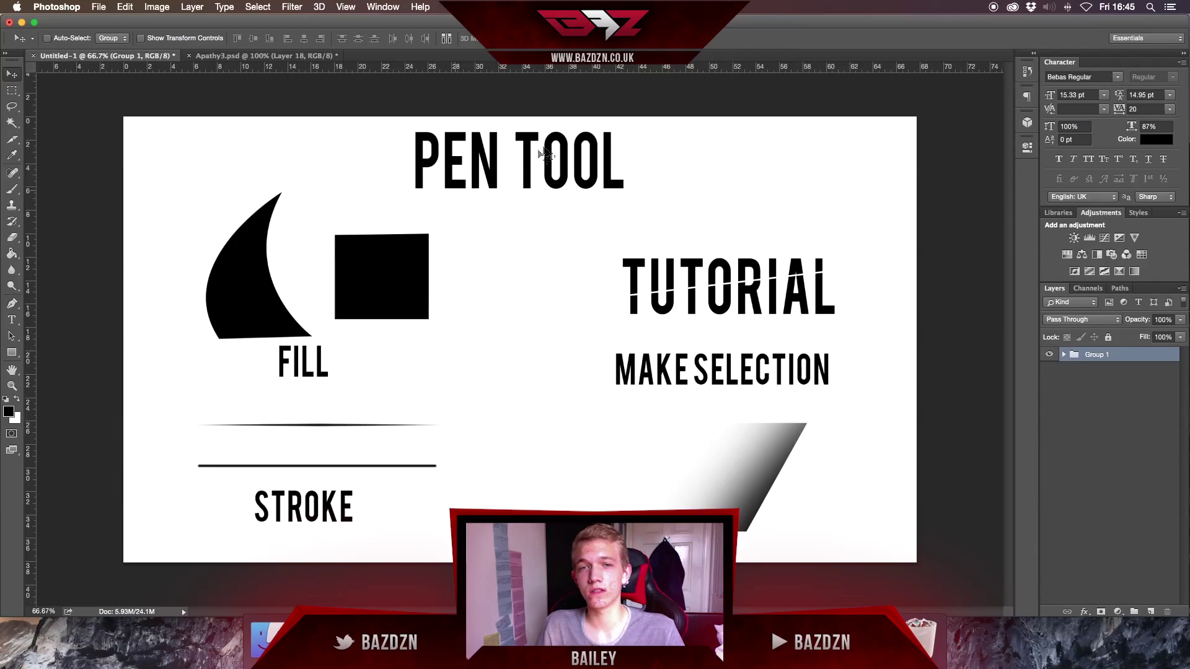
# - Activate the Pen tool, try a two-point curved path in the empty area beneath the PEN TOOL title, and undo it
pyautogui.click(11, 303)
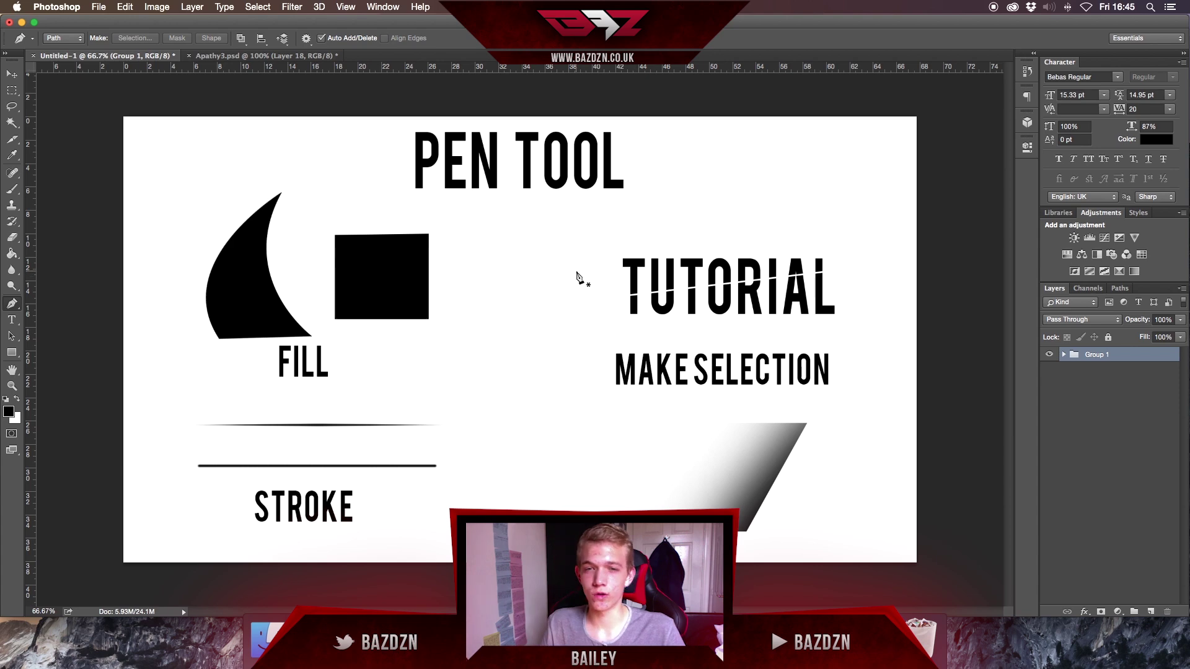
pyautogui.click(534, 253)
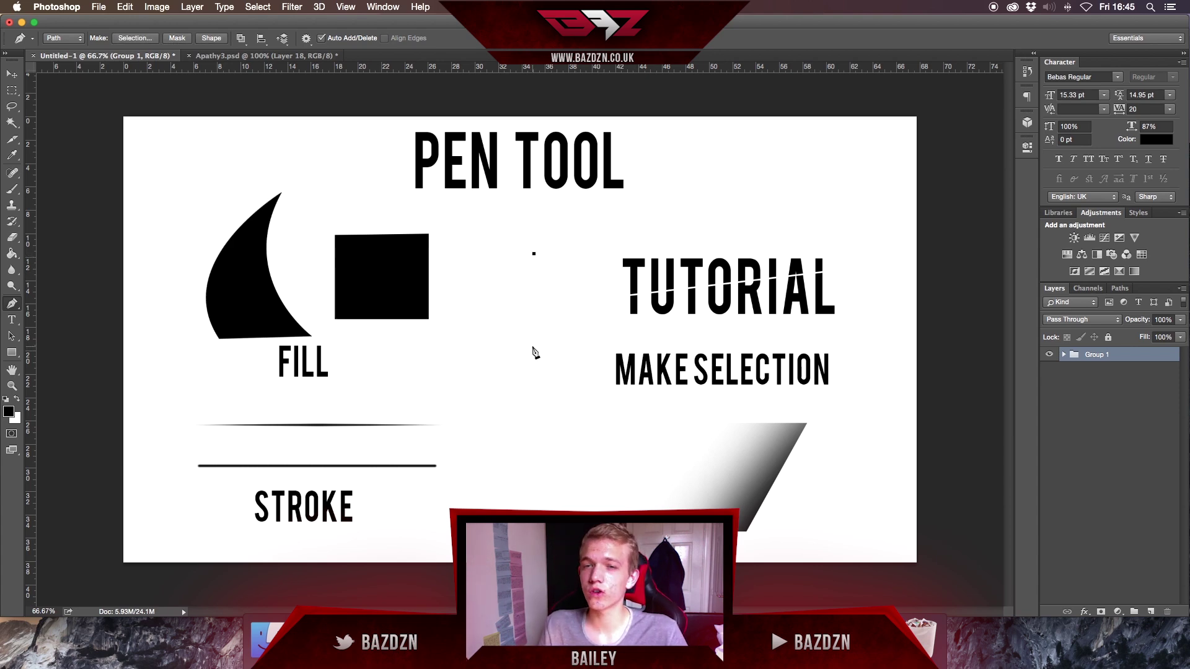
pyautogui.moveTo(545, 337); pyautogui.dragTo(509, 425)
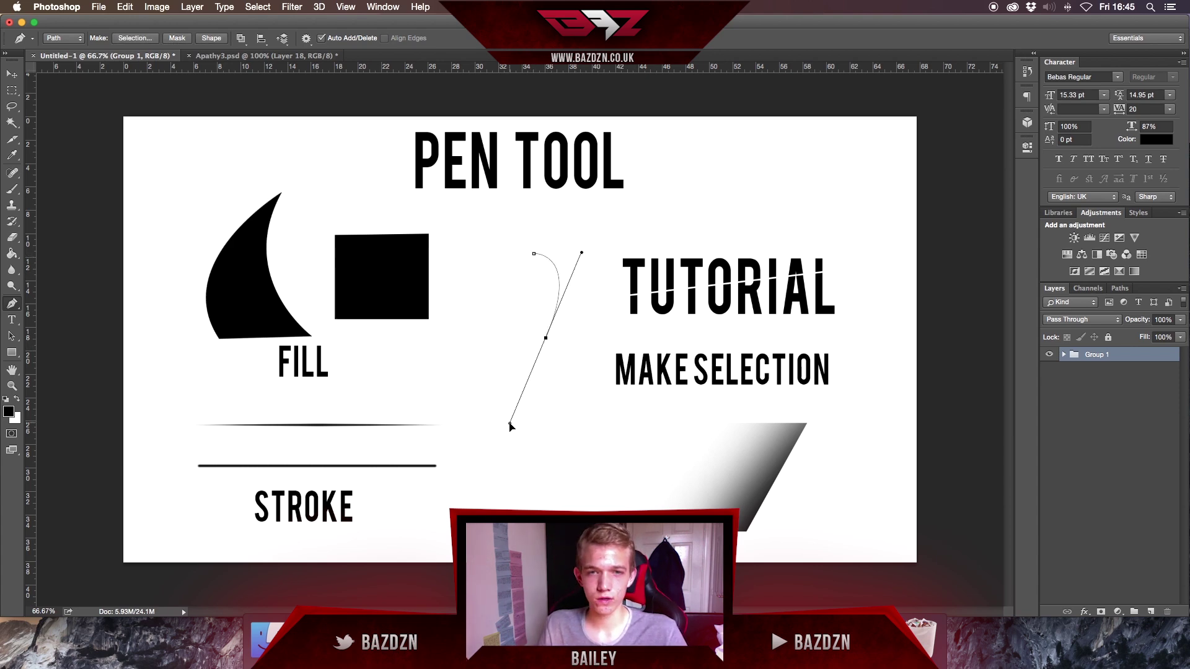
pyautogui.press('super+z')
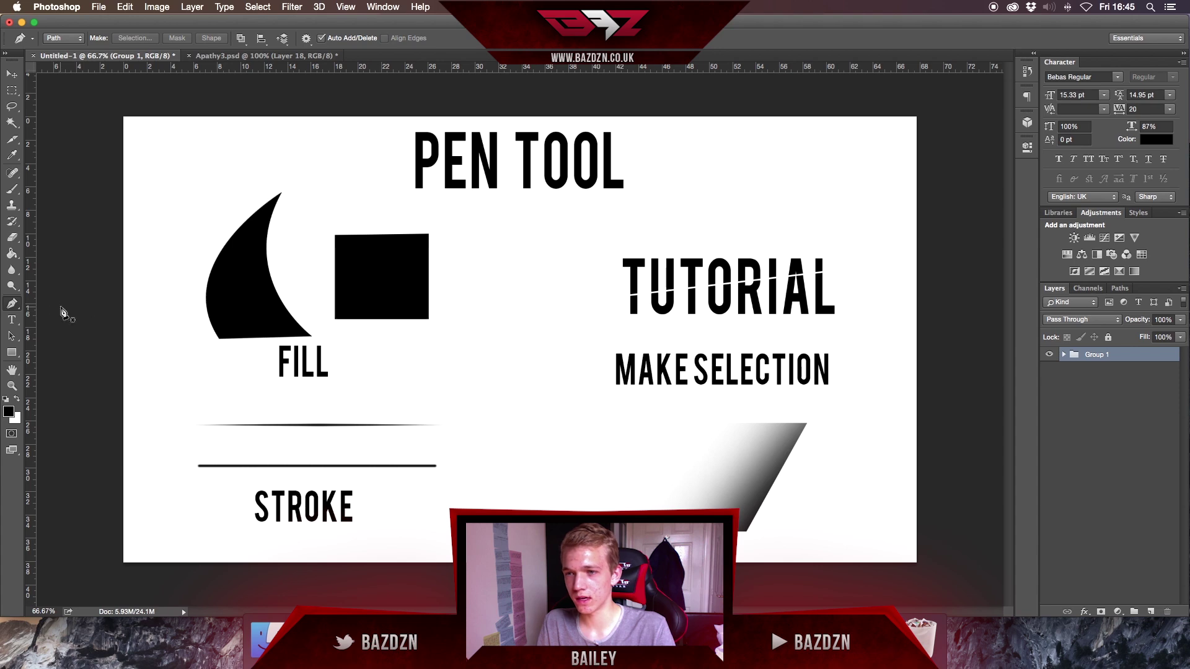
# - Try a zigzag path of straight segments in the blank area beneath the title, and undo all its anchor points
pyautogui.click(519, 279)
pyautogui.click(518, 394)
pyautogui.press('super+z')
pyautogui.click(489, 254)
pyautogui.click(624, 276)
pyautogui.click(624, 210)
pyautogui.click(531, 379)
pyautogui.press('super+z')
pyautogui.press('super+z')
pyautogui.press('super+z')
pyautogui.press('super+z')
pyautogui.press('super+z')
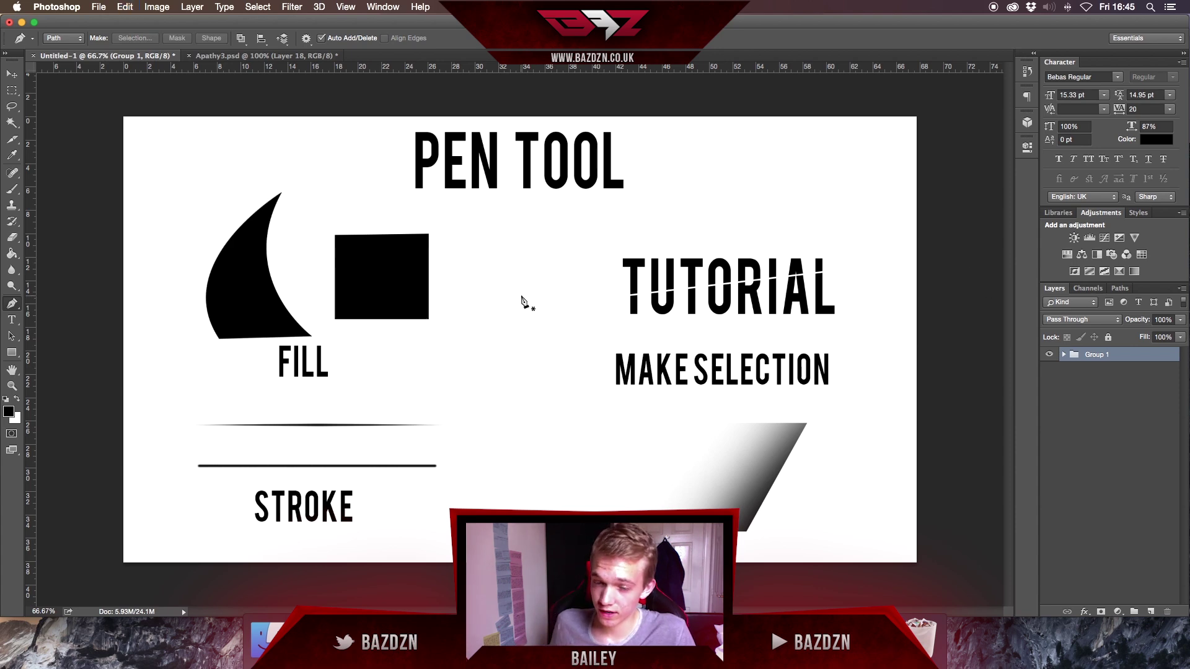
# - Try angle-constrained horizontal and vertical path segments from an anchor beneath the title, undoing each one
pyautogui.click(499, 238)
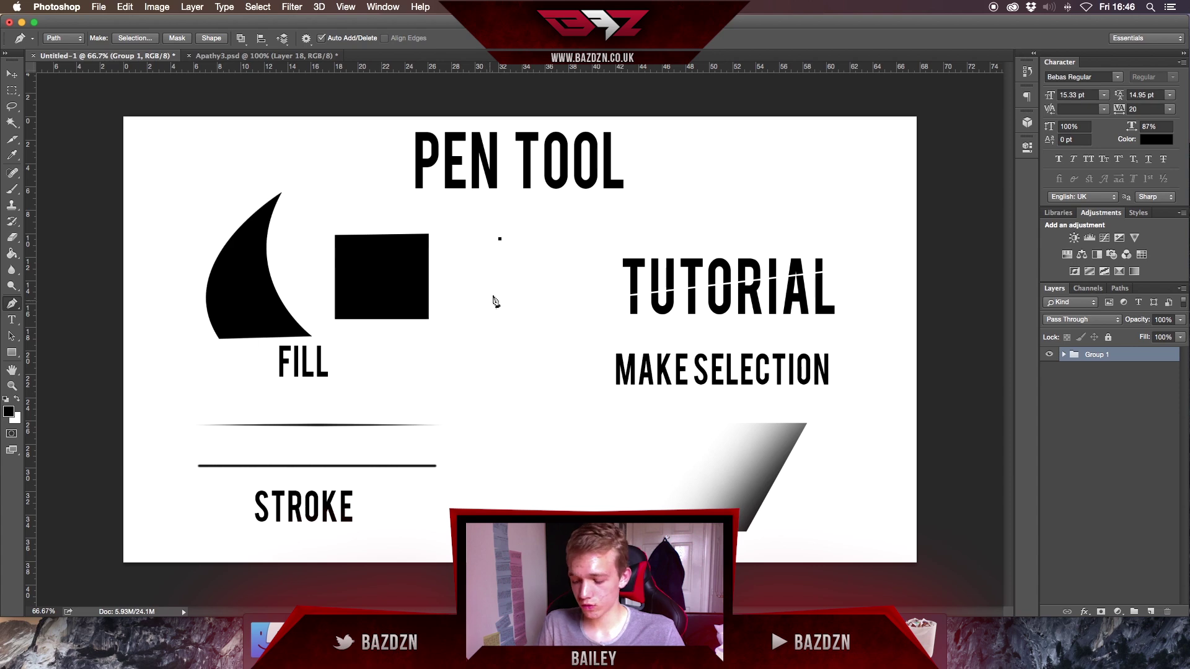
pyautogui.click(671, 238)
pyautogui.hotkey('ctrl', 'z')
pyautogui.keyDown('shift'); pyautogui.click(487, 390); pyautogui.keyUp('shift')
pyautogui.hotkey('ctrl', 'z')
pyautogui.keyDown('shift'); pyautogui.click(420, 240); pyautogui.keyUp('shift')
pyautogui.hotkey('ctrl', 'z')
pyautogui.hotkey('ctrl', 'z')
pyautogui.hotkey('ctrl', 'shift', 'z')
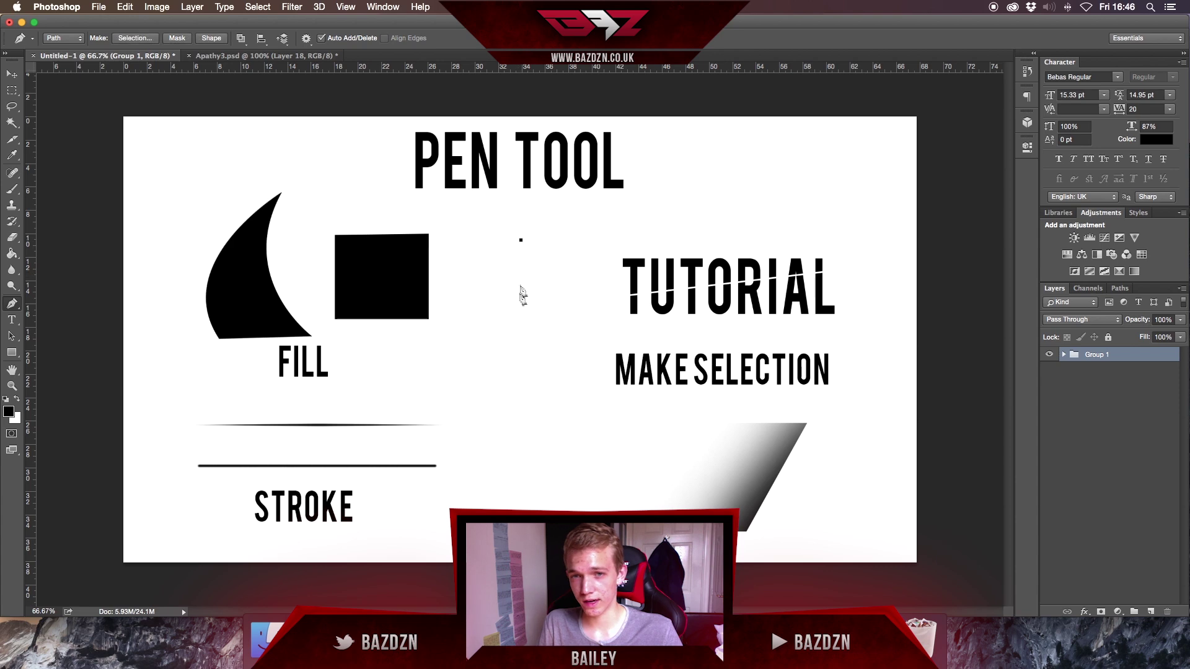
# - Try straight, near-vertical path segments in the canvas centre, and undo the whole trial path
pyautogui.keyDown('shift'); pyautogui.click(516, 404); pyautogui.keyUp('shift')
pyautogui.moveTo(550, 330); pyautogui.dragTo(488, 357)
pyautogui.hotkey('ctrl', 'alt', 'z')
pyautogui.hotkey('ctrl', 'alt', 'z')
pyautogui.hotkey('ctrl', 'alt', 'z')
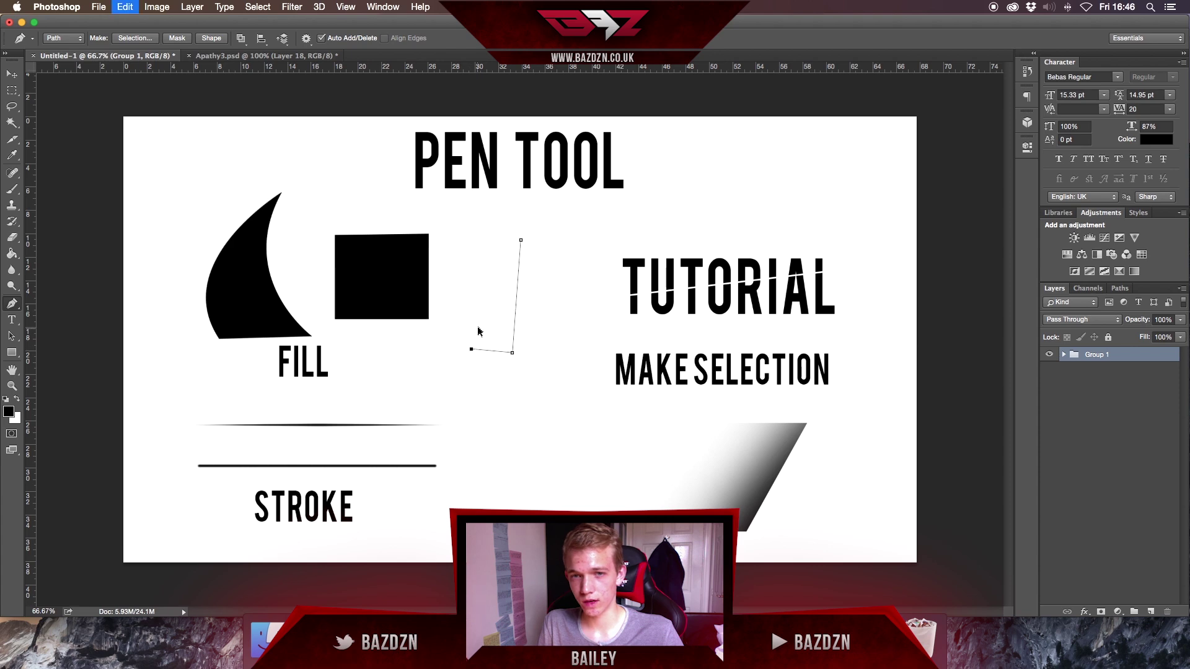
pyautogui.hotkey('ctrl', 'z')
pyautogui.hotkey('ctrl', 'z')
pyautogui.hotkey('ctrl', 'z')
pyautogui.hotkey('ctrl', 'z')
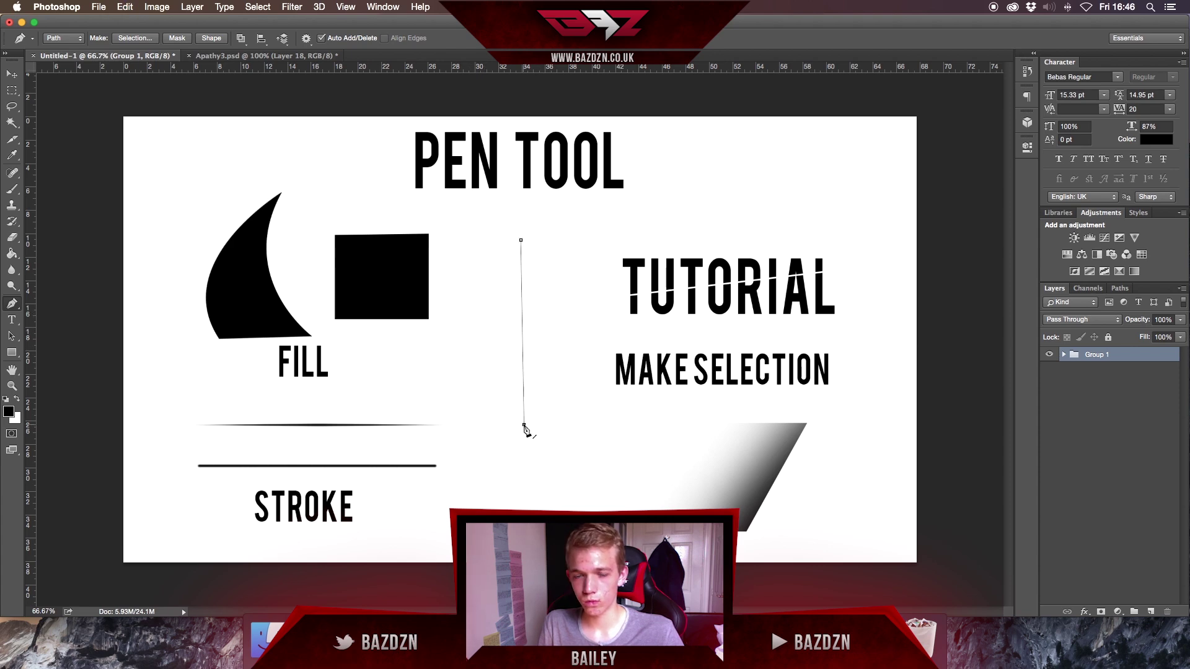
pyautogui.hotkey('ctrl', 'z')
pyautogui.hotkey('ctrl', 'z')
pyautogui.hotkey('ctrl', 'z')
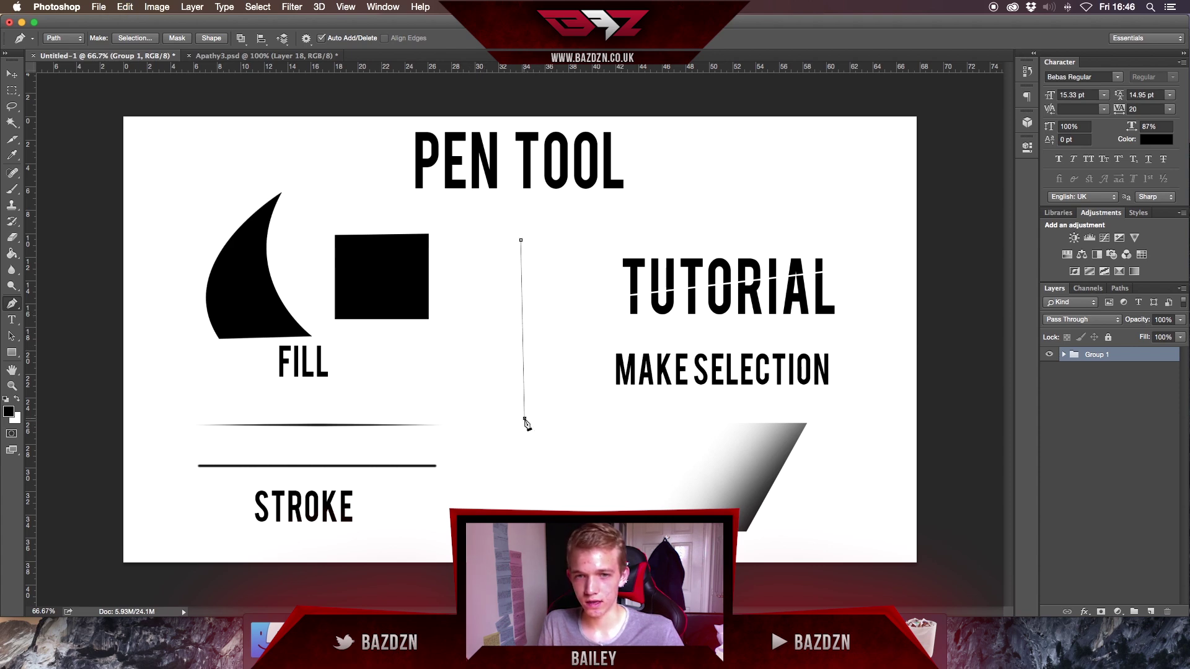
pyautogui.hotkey('ctrl', 'z')
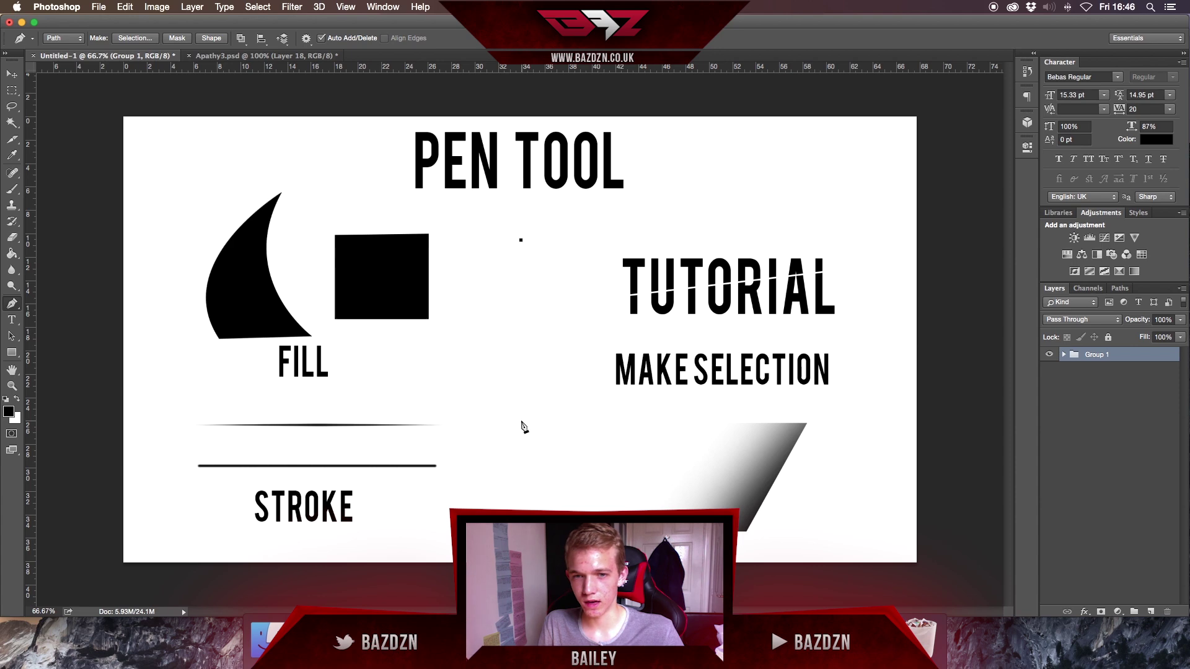
pyautogui.click(734, 187)
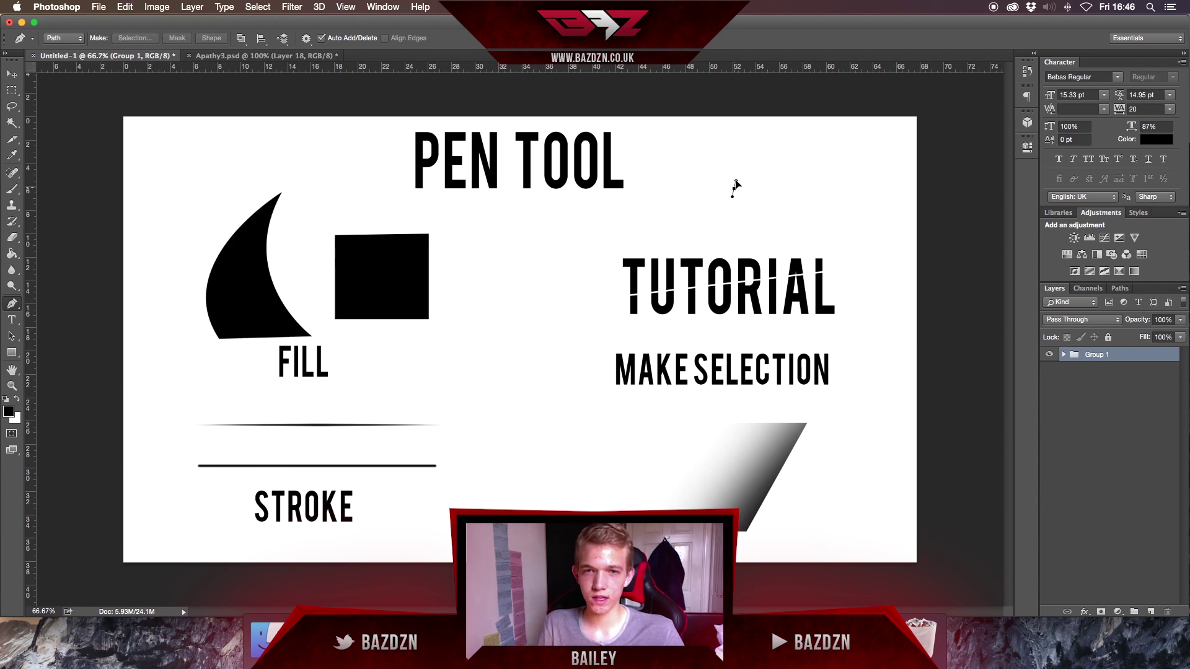
pyautogui.hotkey('ctrl', 'z')
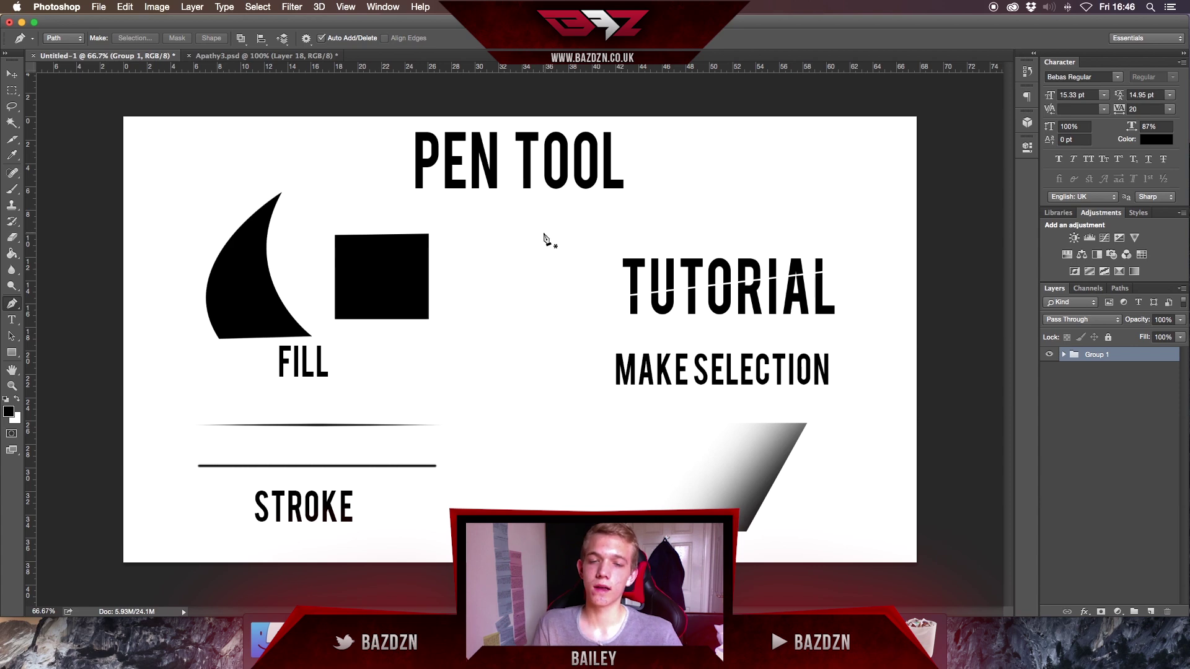
# - Try curved path segments by pulling out direction handles beside the black rectangle, and undo the path
pyautogui.click(479, 261)
pyautogui.moveTo(666, 221); pyautogui.dragTo(720, 252)
pyautogui.press('super+z')
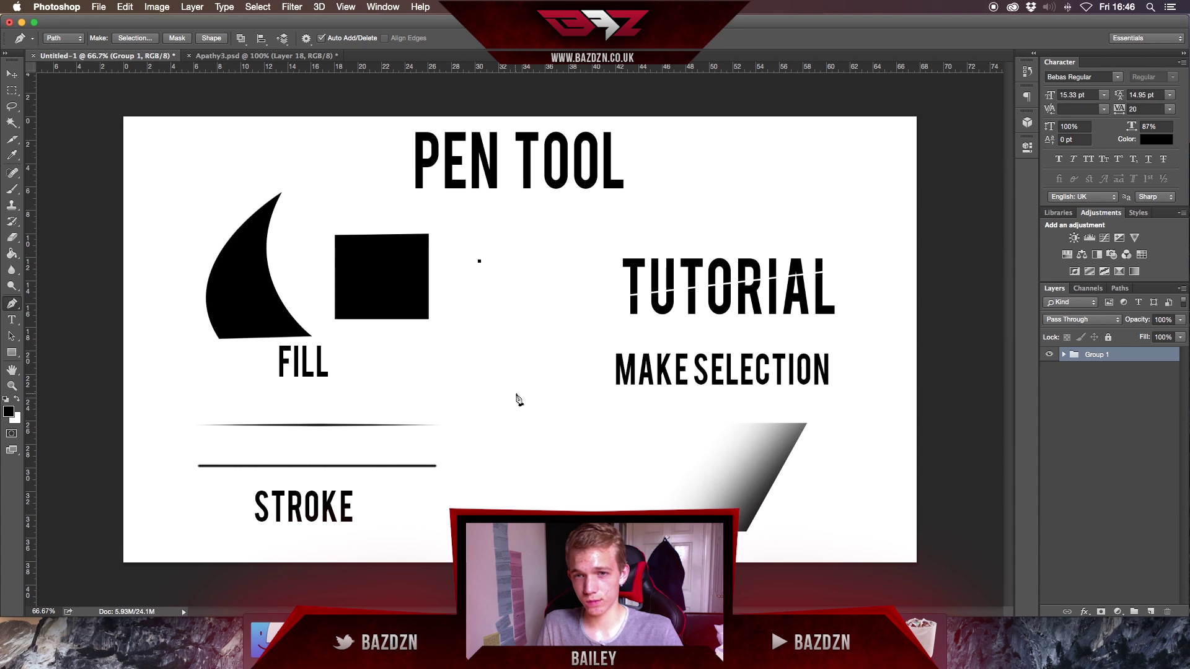
pyautogui.moveTo(526, 377); pyautogui.dragTo(494, 504)
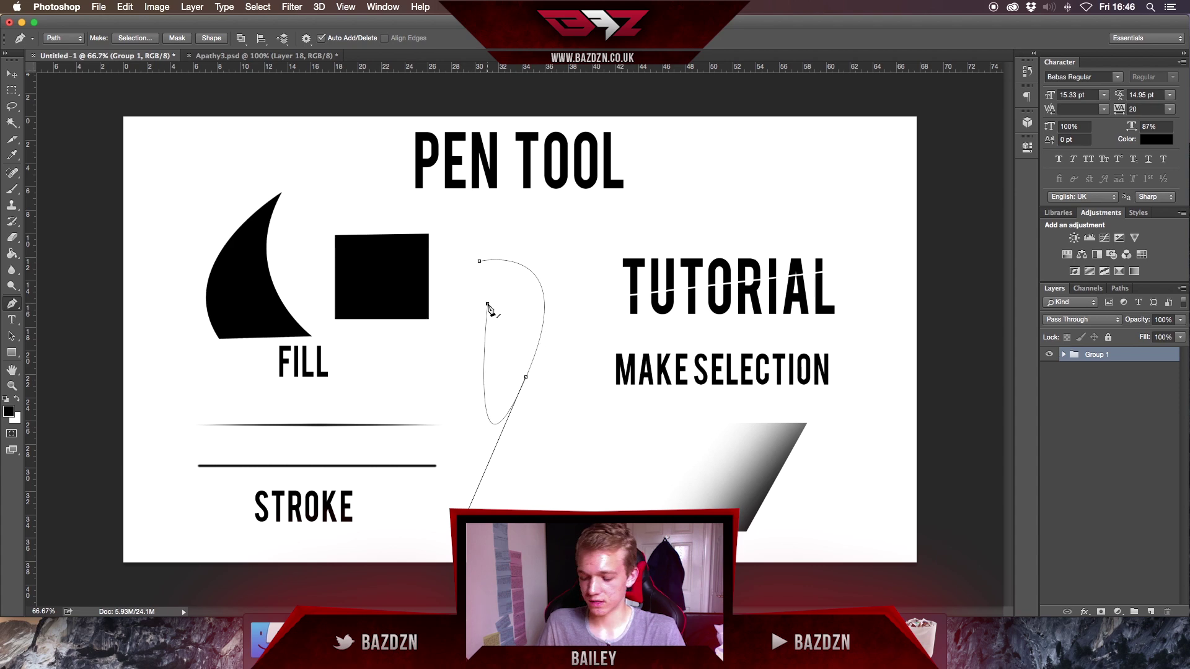
pyautogui.press('BackSpace')
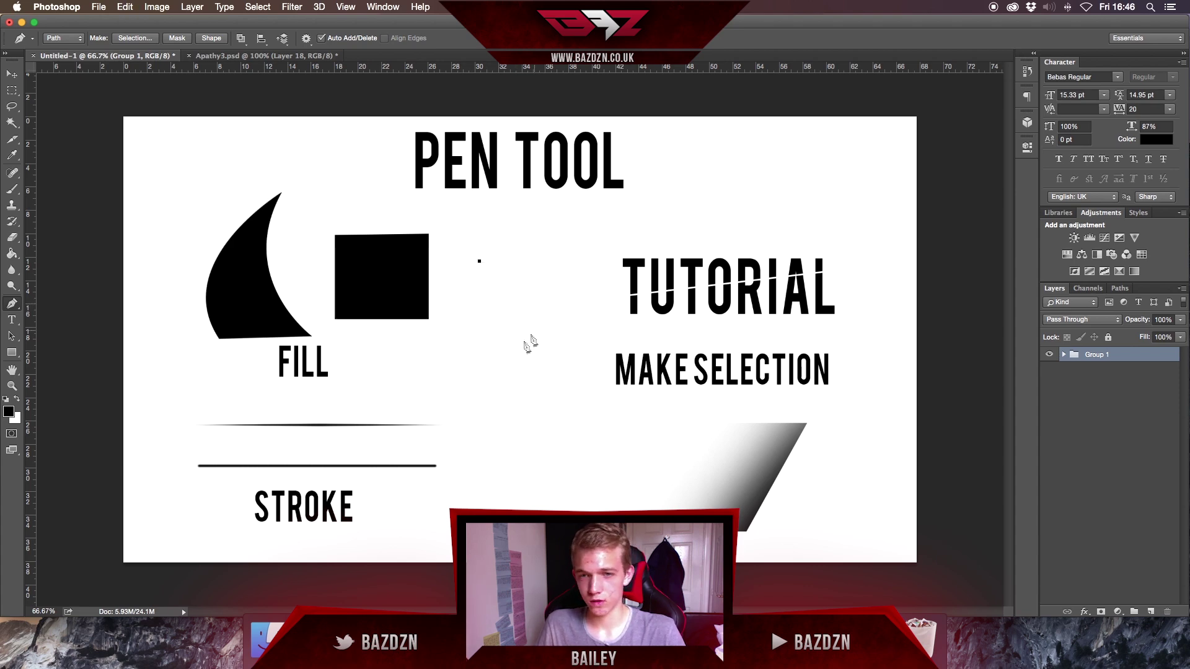
pyautogui.press('super+z')
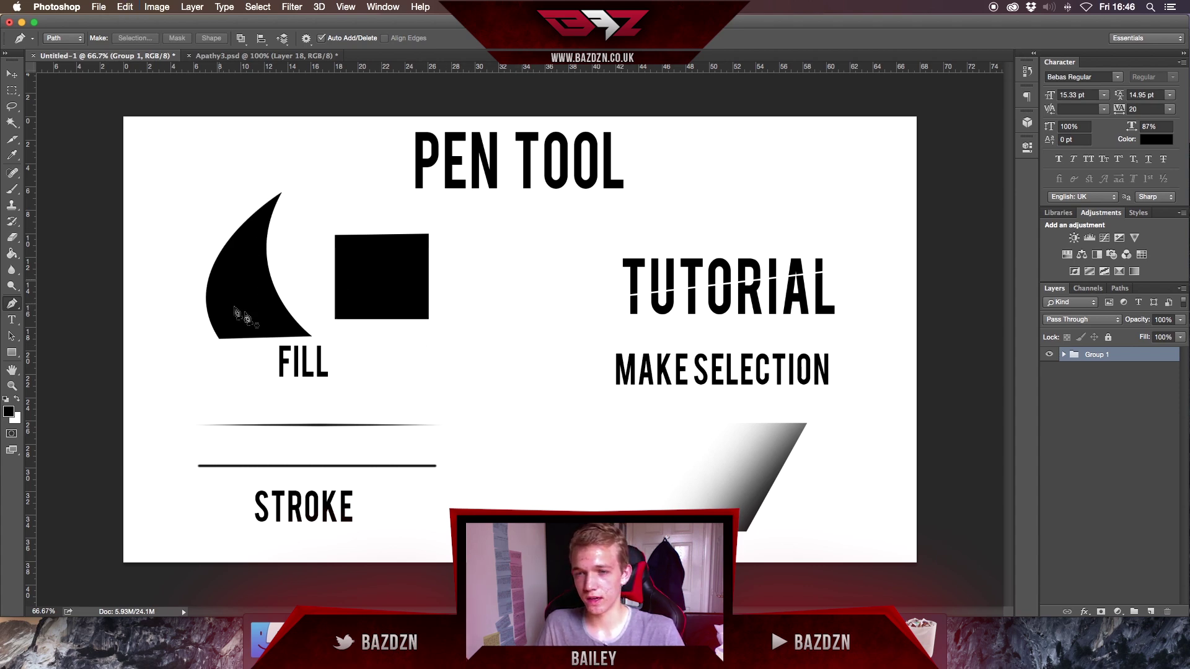
# - Draw a path between the black rectangle and TUTORIAL with a straight horizontal top edge and a curve sweeping down to a lower-left anchor
pyautogui.click(516, 255)
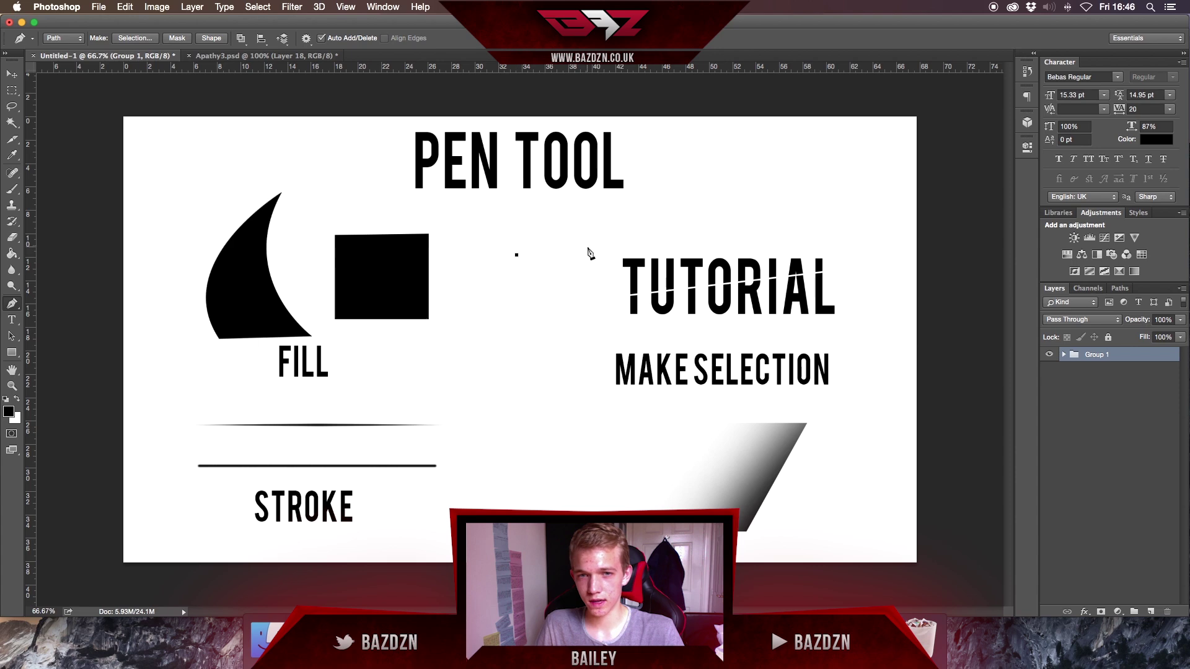
pyautogui.click(597, 254)
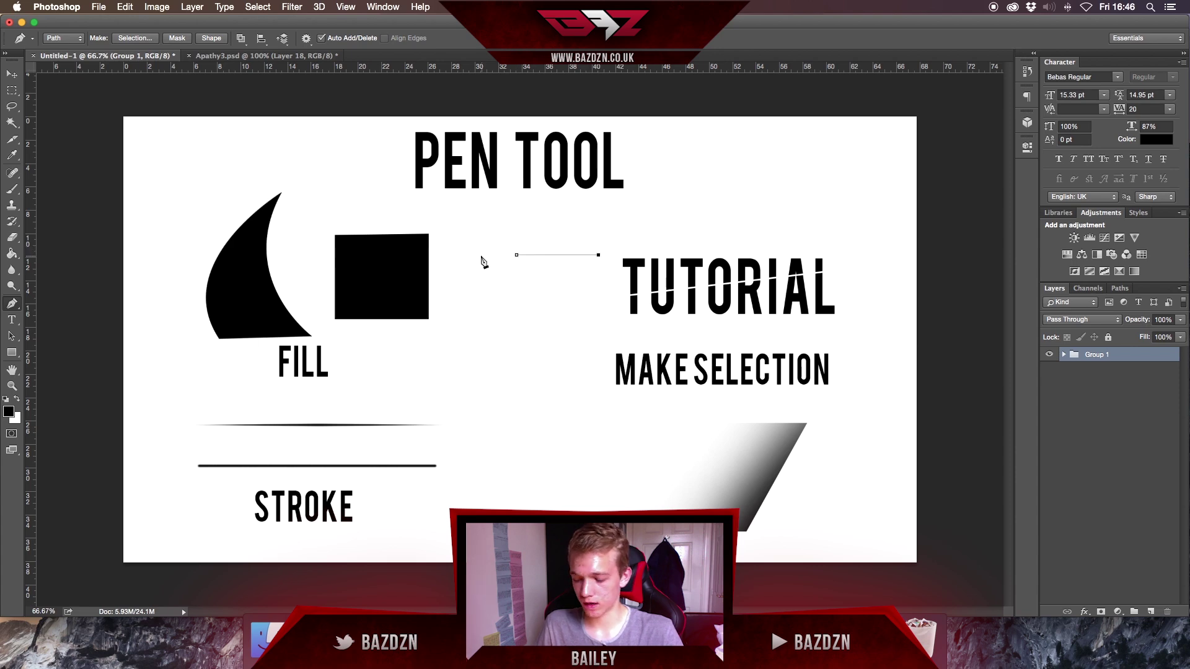
pyautogui.moveTo(479, 354); pyautogui.dragTo(348, 350)
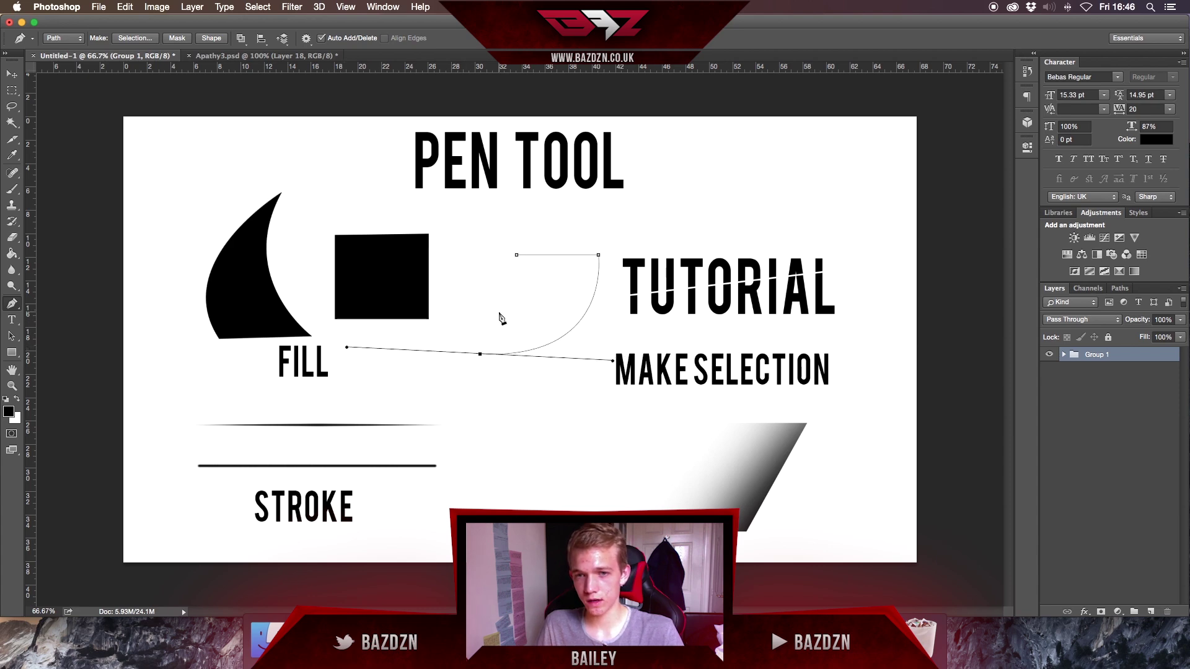
# - Try continuing the path from the lower-left anchor with its forward direction handle still attached, undoing each added point
pyautogui.moveTo(499, 294); pyautogui.dragTo(509, 297)
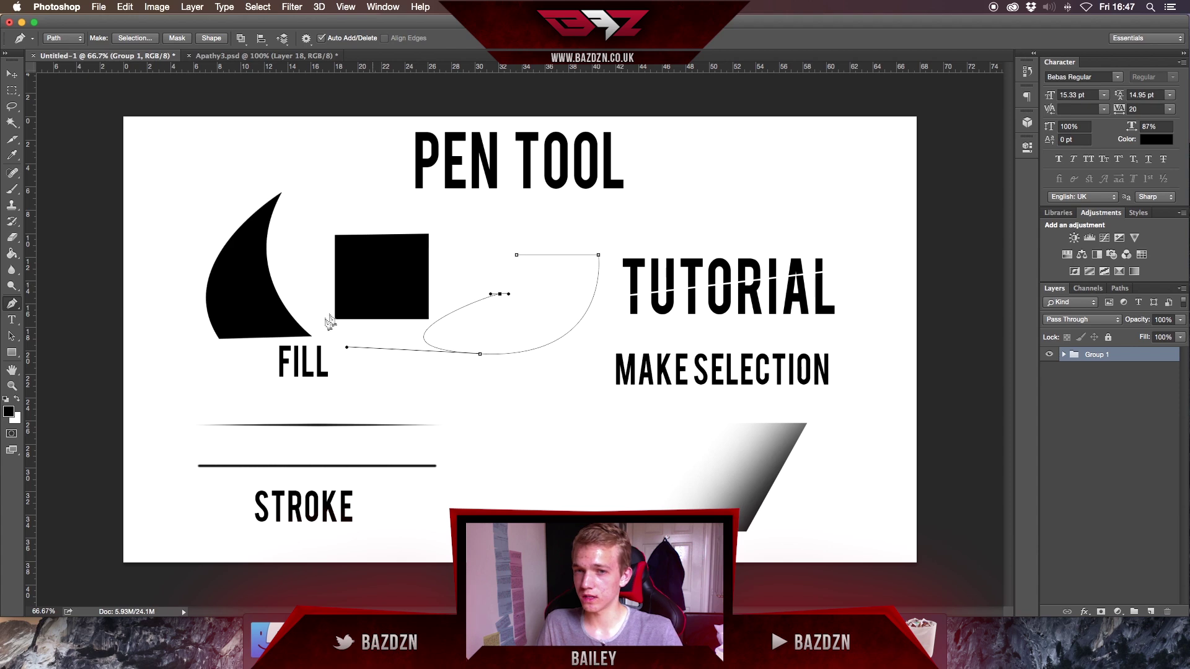
pyautogui.press('super+z')
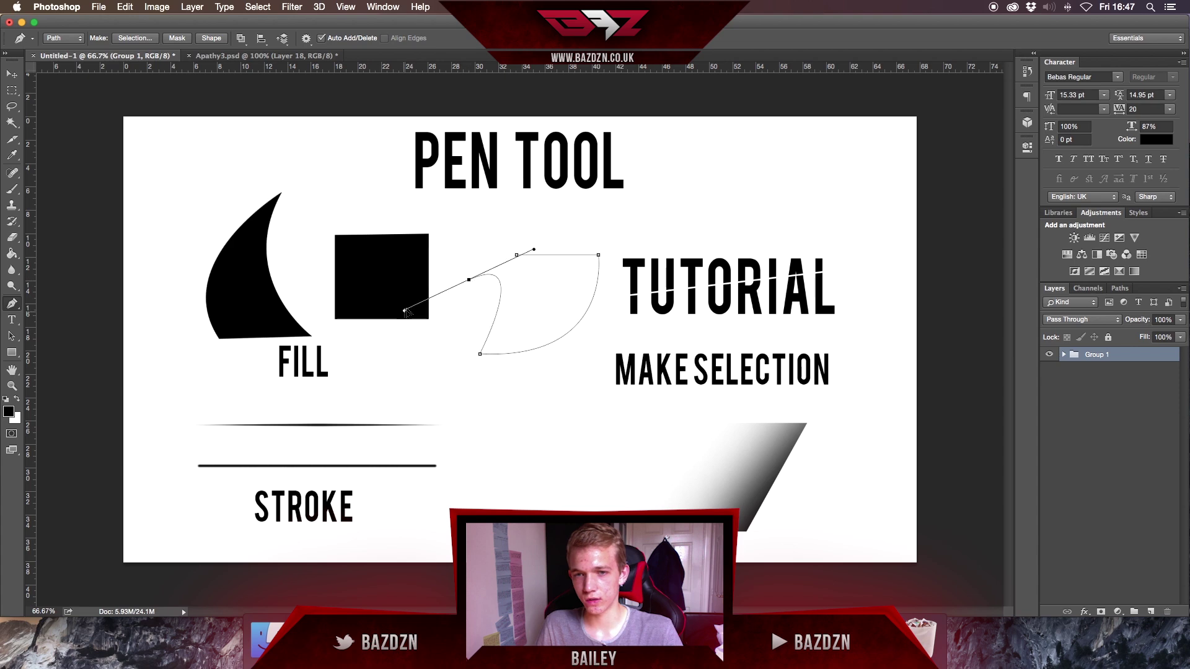
pyautogui.click(530, 438)
pyautogui.press('super+z')
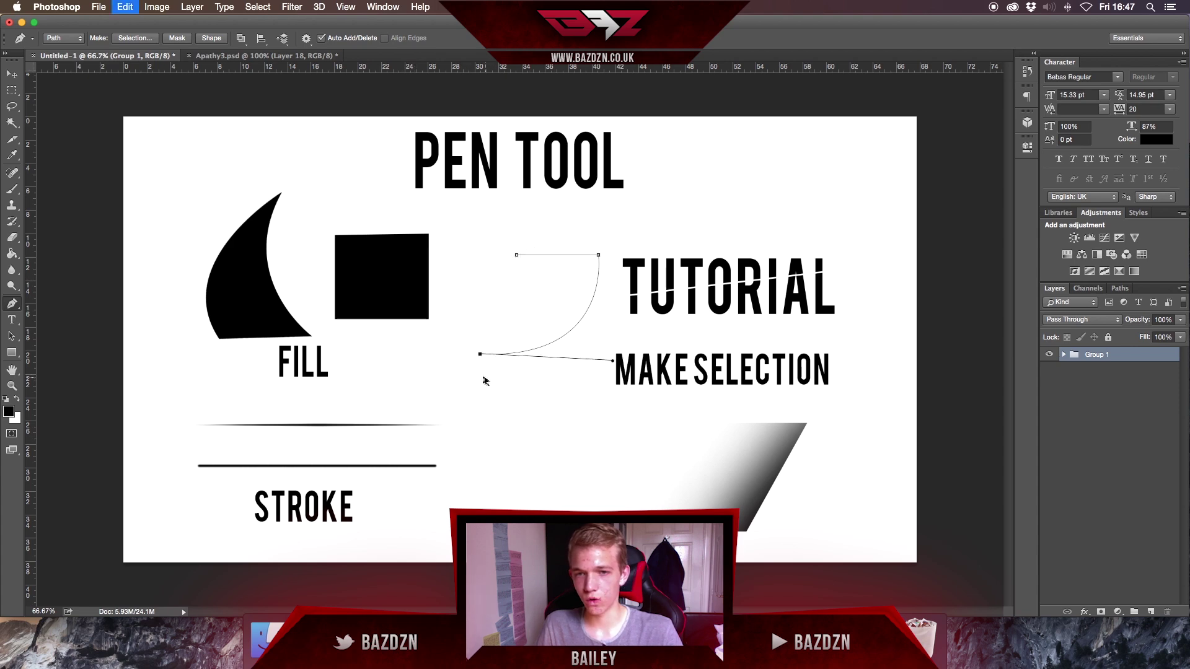
pyautogui.click(505, 435)
pyautogui.press('super+z')
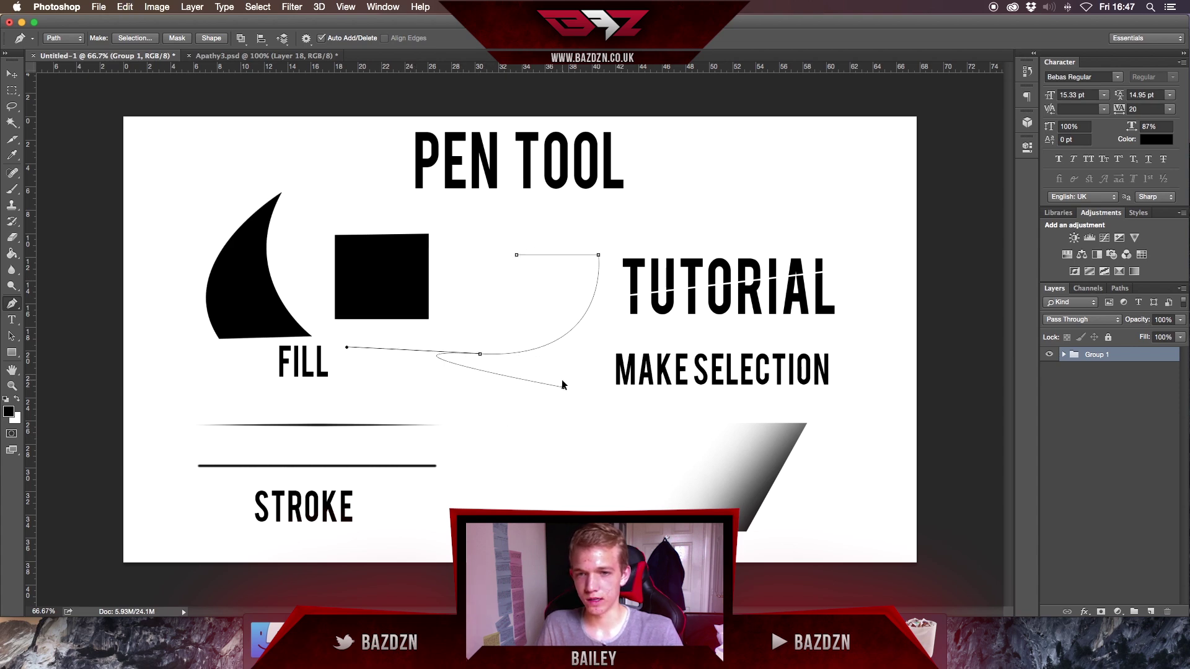
pyautogui.click(468, 323)
pyautogui.press('super+z')
# - Remove the forward direction handle from the lower-left anchor and close the path at its starting point with an inward-bending curve
pyautogui.keyDown('alt'); pyautogui.click(479, 353); pyautogui.keyUp('alt')
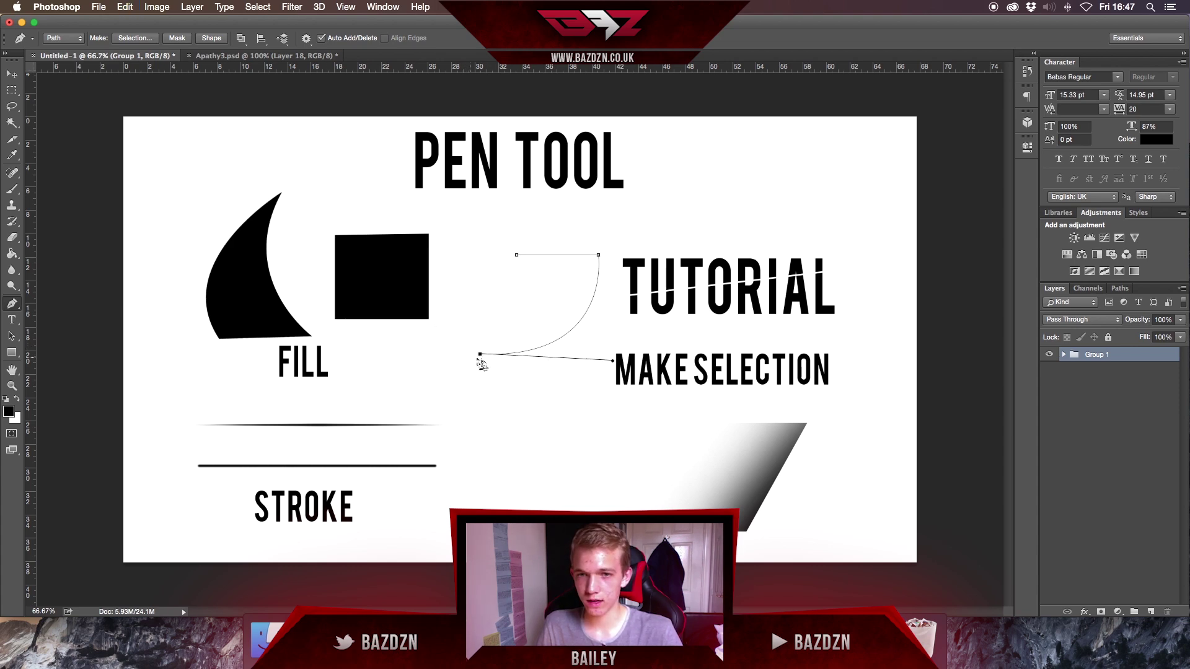
pyautogui.moveTo(518, 255); pyautogui.dragTo(450, 210)
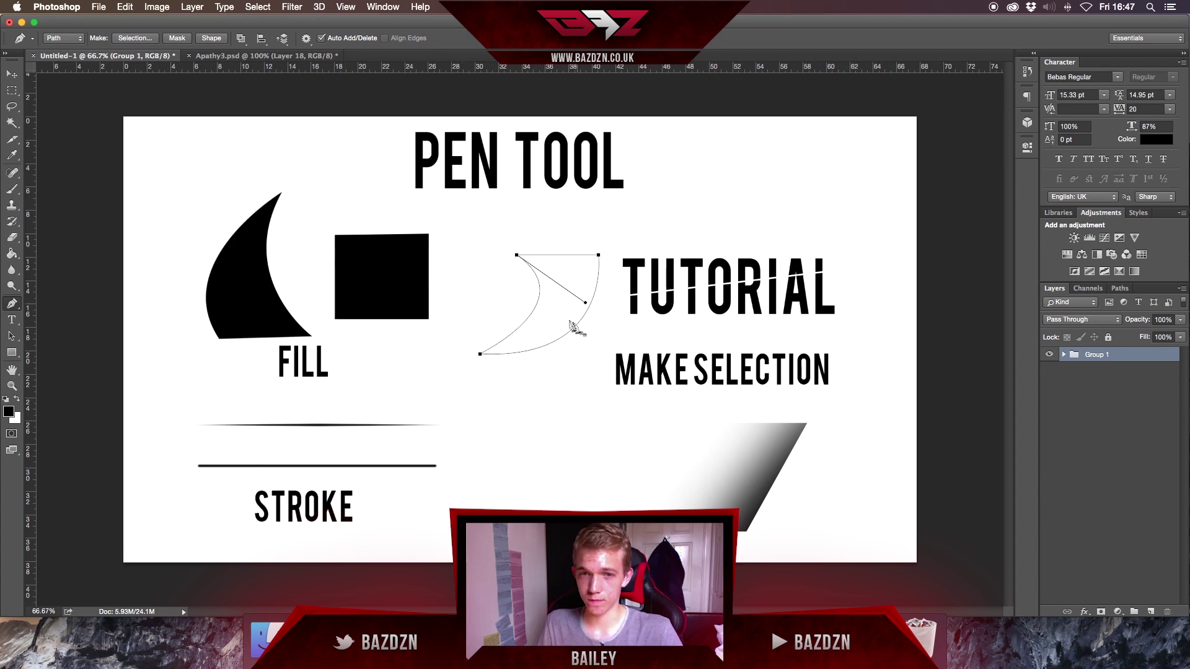
# - Add a new layer above Group 1 and open the Fill Path settings for the closed curved path
pyautogui.rightClick(520, 301)
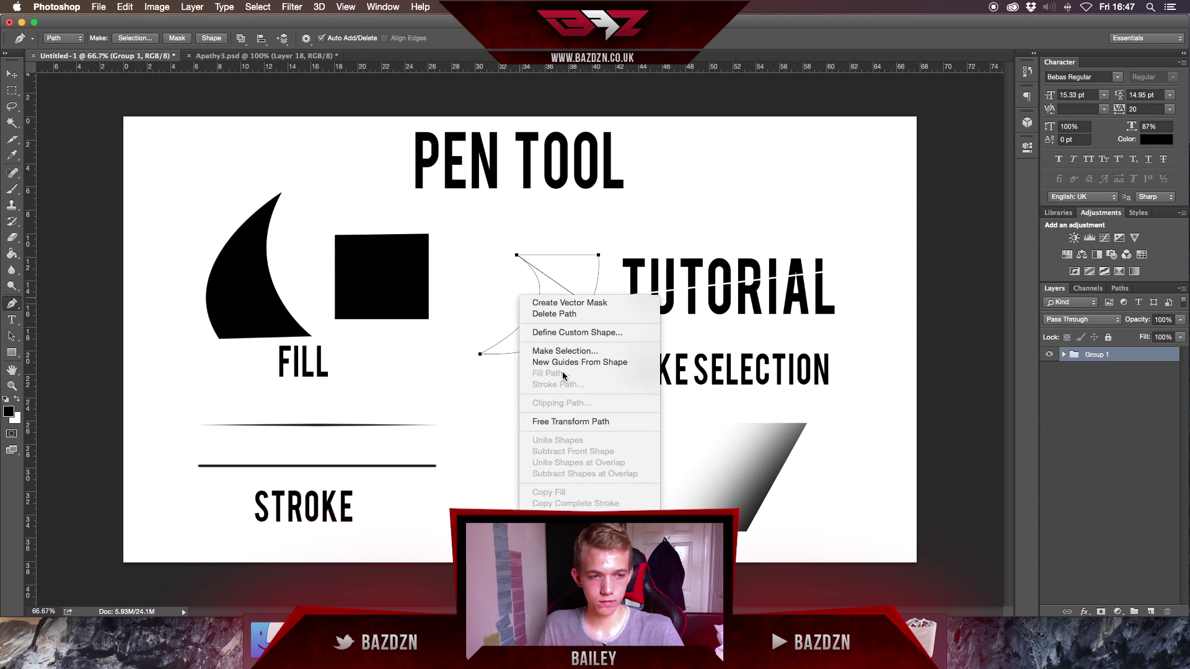
pyautogui.click(563, 374)
pyautogui.click(1150, 612)
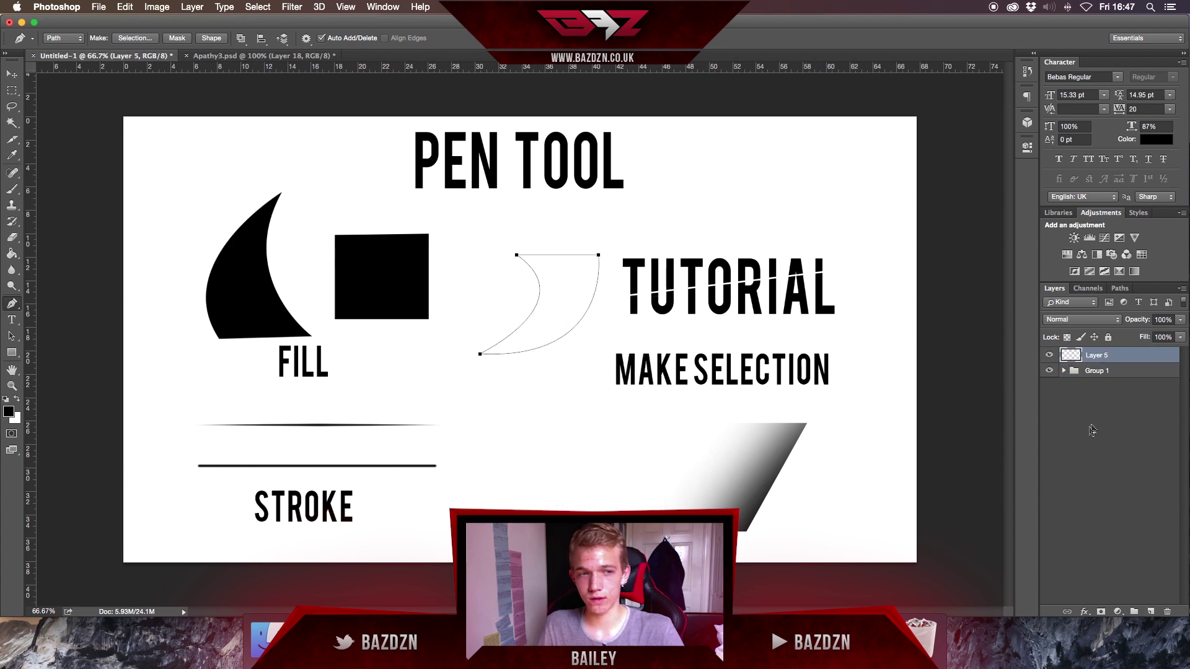
pyautogui.rightClick(528, 309)
pyautogui.click(567, 381)
# - Try a custom color as the fill contents, cancel the color choice, and return the contents to Foreground Color
pyautogui.click(606, 233)
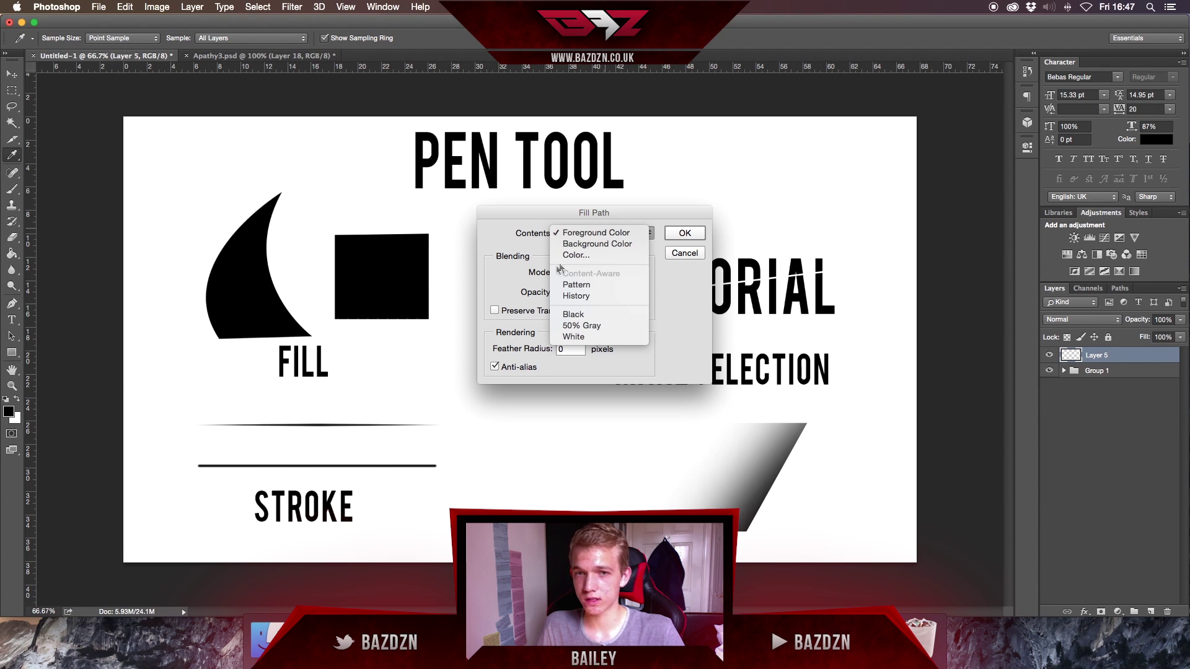
pyautogui.click(577, 255)
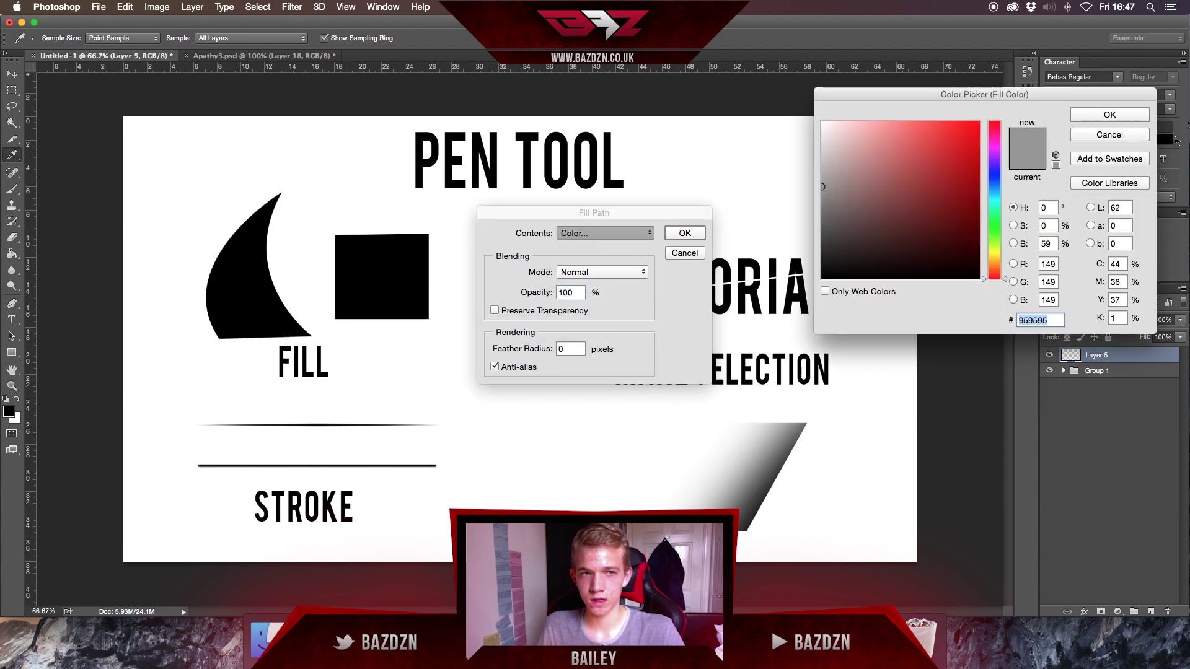
pyautogui.click(1131, 136)
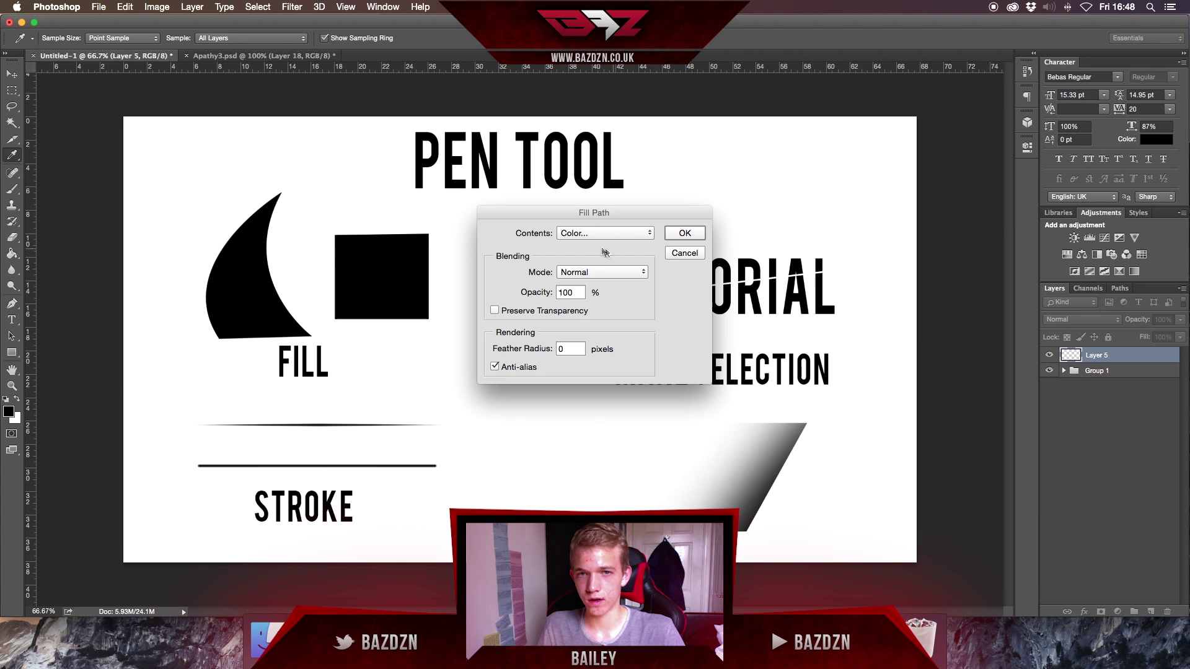
pyautogui.click(585, 236)
pyautogui.click(585, 210)
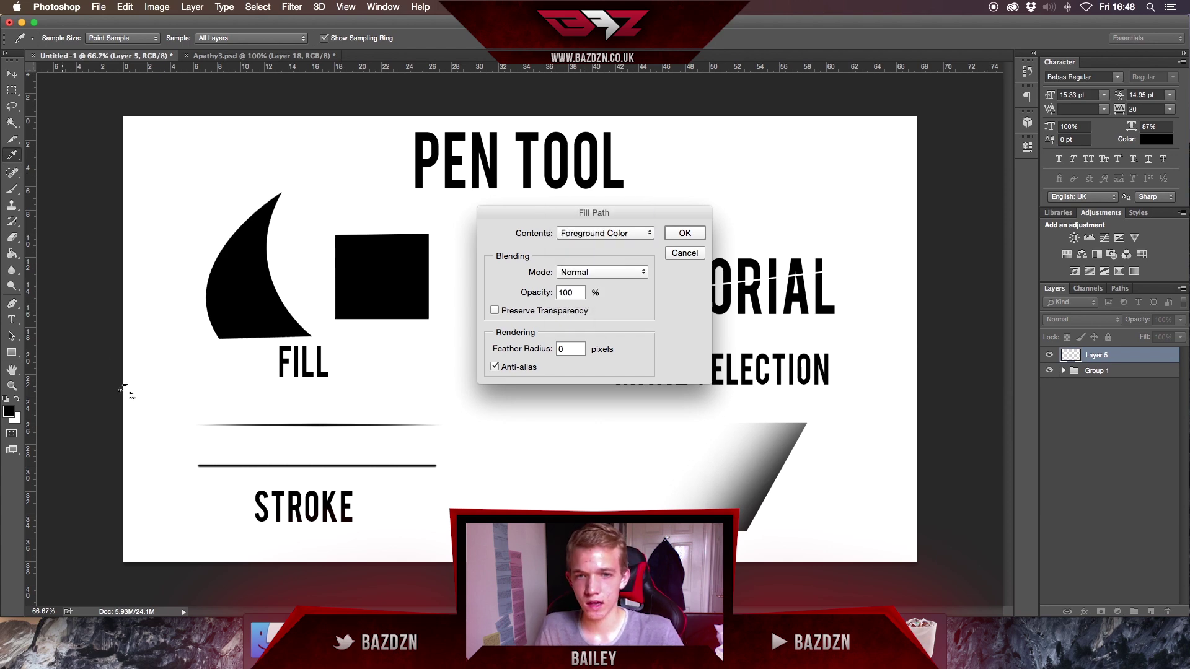
# - Review the blending and opacity options and fill the closed curved path with Foreground Color, Normal mode, 100% opacity, clearing the path
pyautogui.click(638, 274)
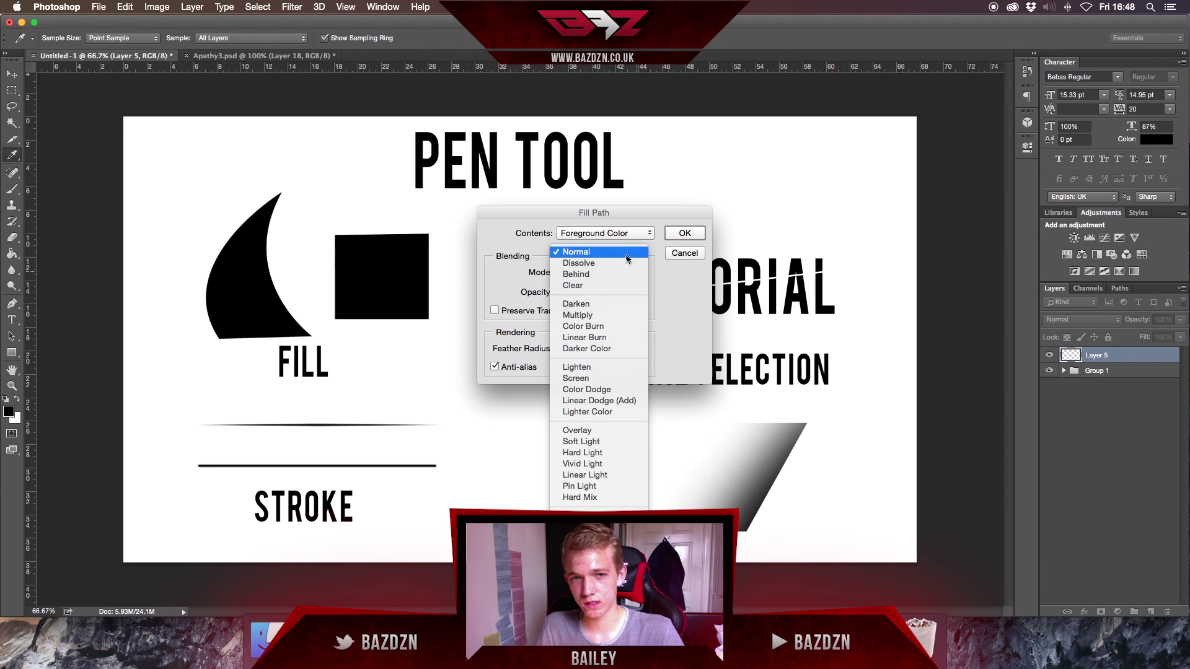
pyautogui.click(707, 332)
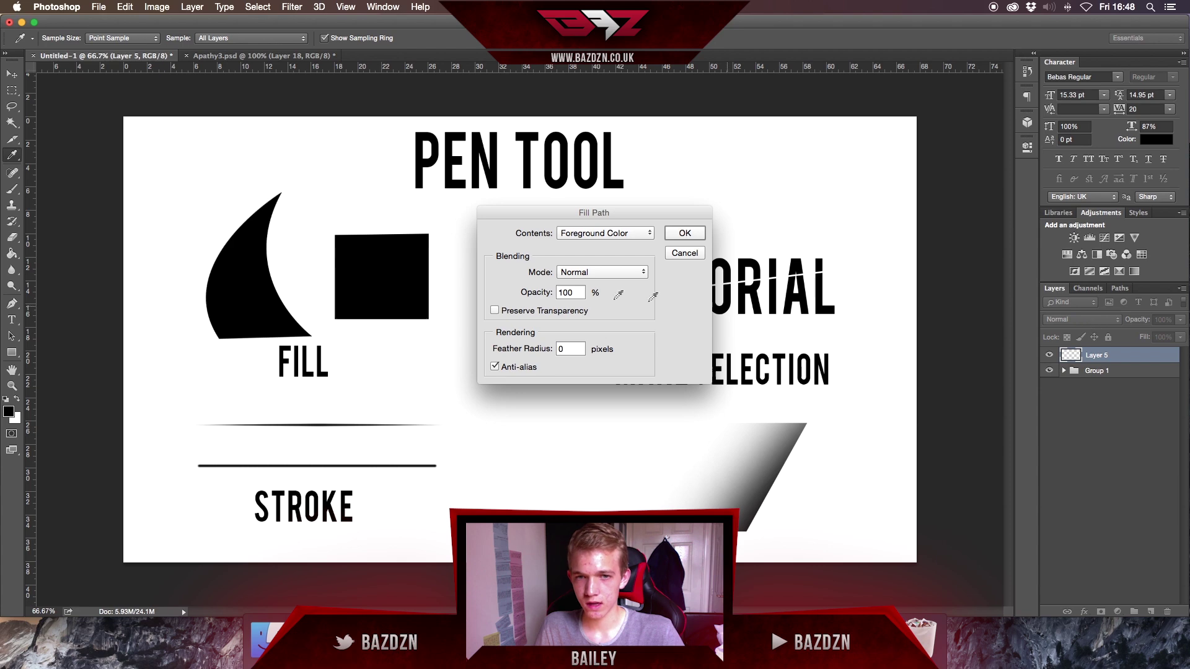
pyautogui.doubleClick(579, 294)
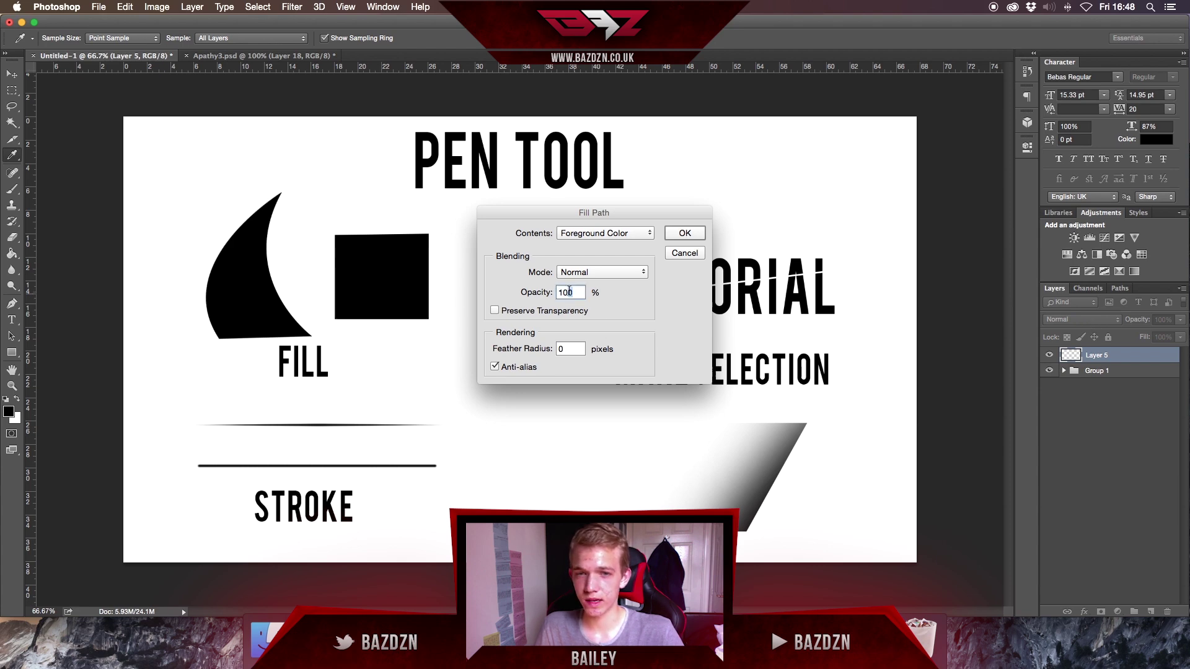
pyautogui.click(568, 292)
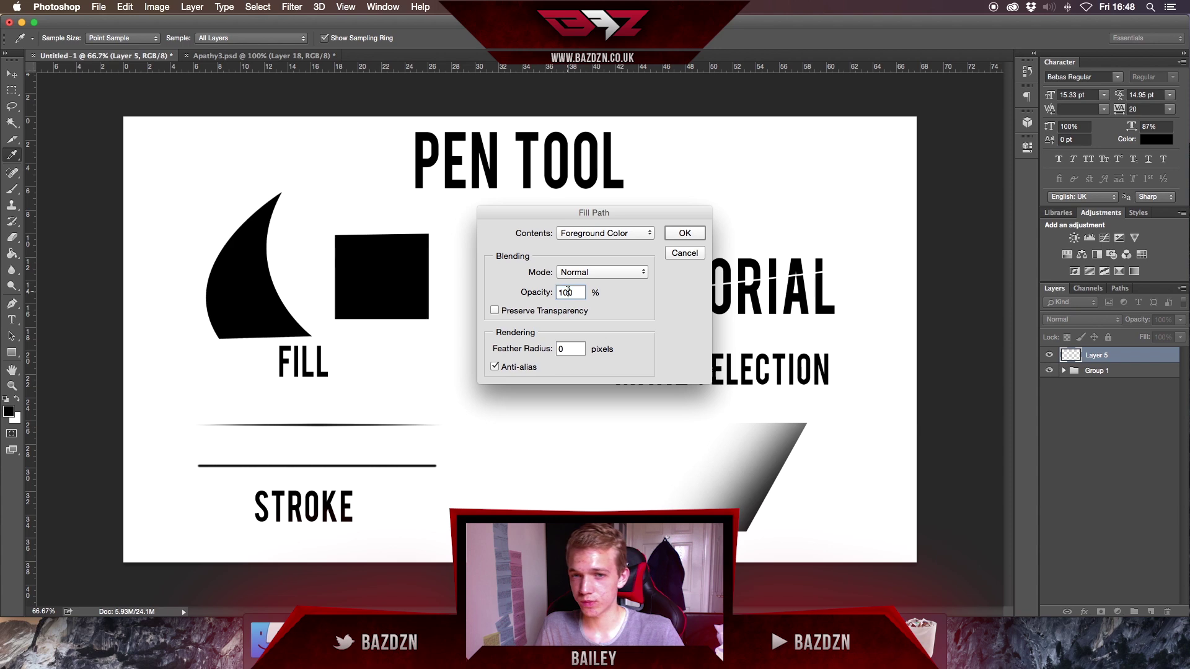
pyautogui.doubleClick(561, 292)
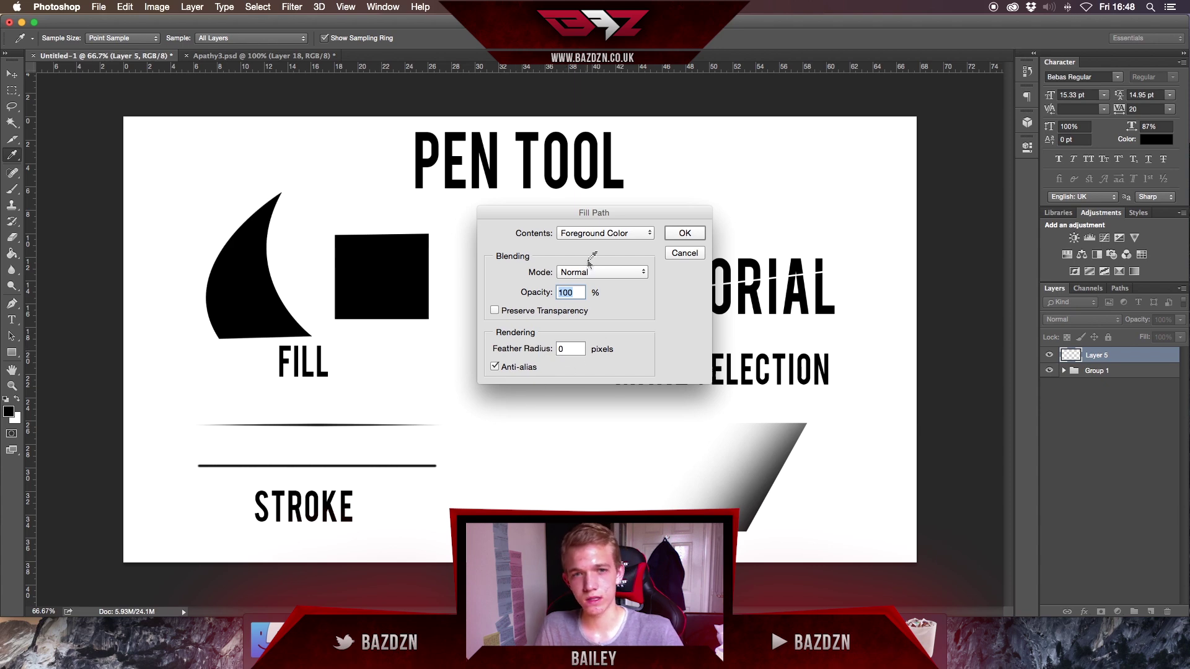
pyautogui.click(674, 239)
pyautogui.press('p')
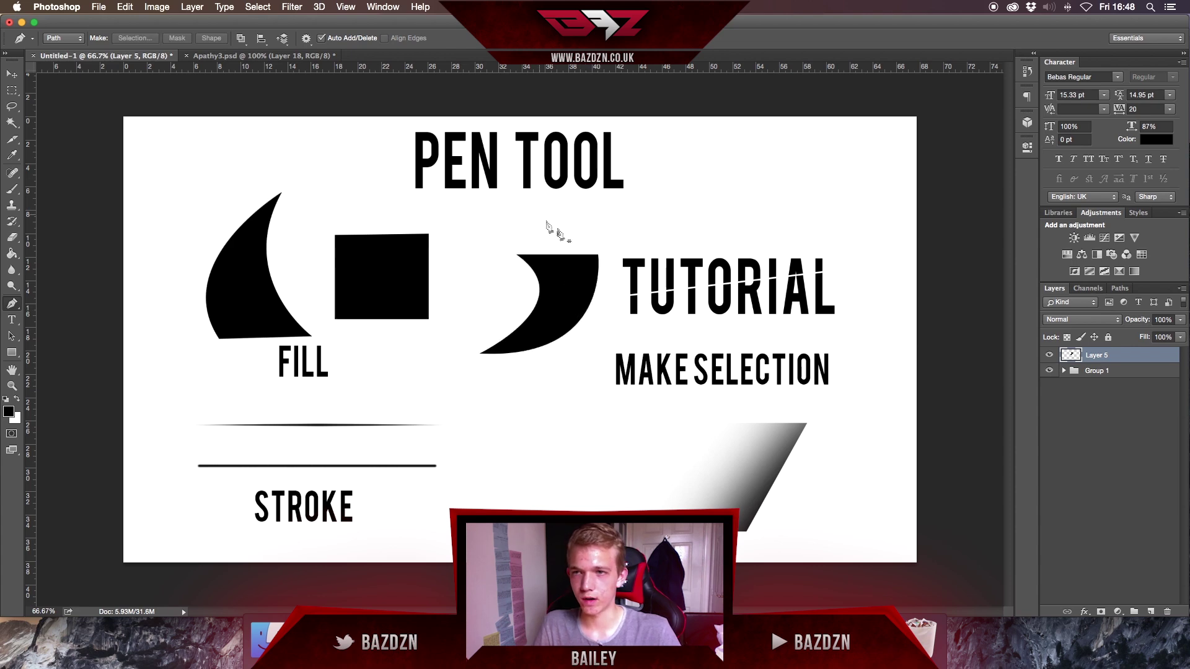
# - Move the filled curved shape closer to the black rectangle and delete its layer
pyautogui.click(12, 73)
pyautogui.moveTo(544, 282); pyautogui.dragTo(494, 314)
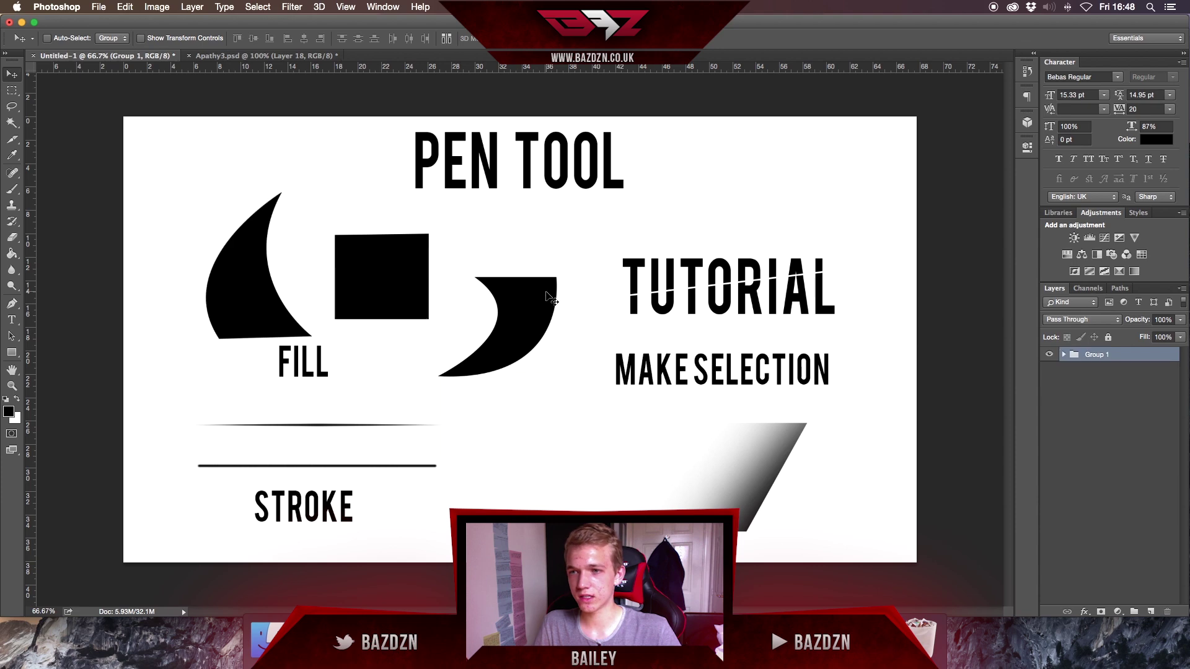
pyautogui.press('Delete')
# - Draw a closed triangular path between the black rectangle and the TUTORIAL text and fill it on a new layer
pyautogui.click(11, 304)
pyautogui.click(508, 256)
pyautogui.click(652, 268)
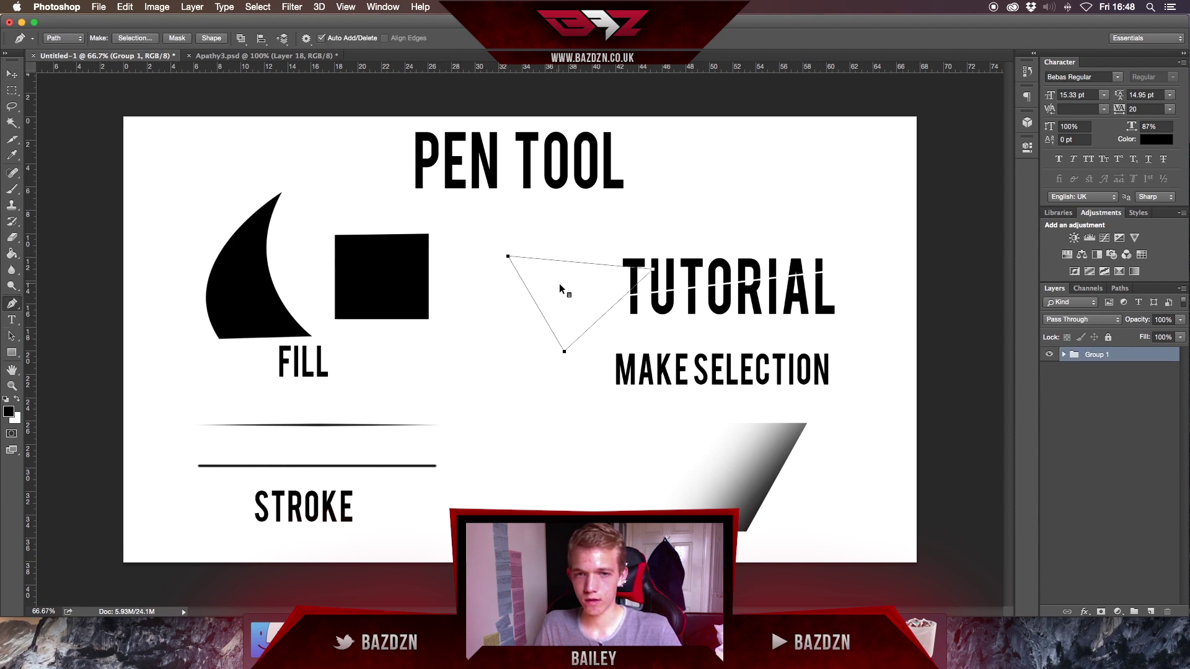
pyautogui.rightClick(559, 283)
pyautogui.press('Escape')
pyautogui.click(1151, 612)
pyautogui.rightClick(566, 276)
pyautogui.click(606, 352)
pyautogui.press('Return')
# - Delete the filled triangle's layer and shift the Group 1 artwork down the canvas
pyautogui.click(11, 74)
pyautogui.moveTo(514, 317); pyautogui.dragTo(446, 319)
pyautogui.press('Delete')
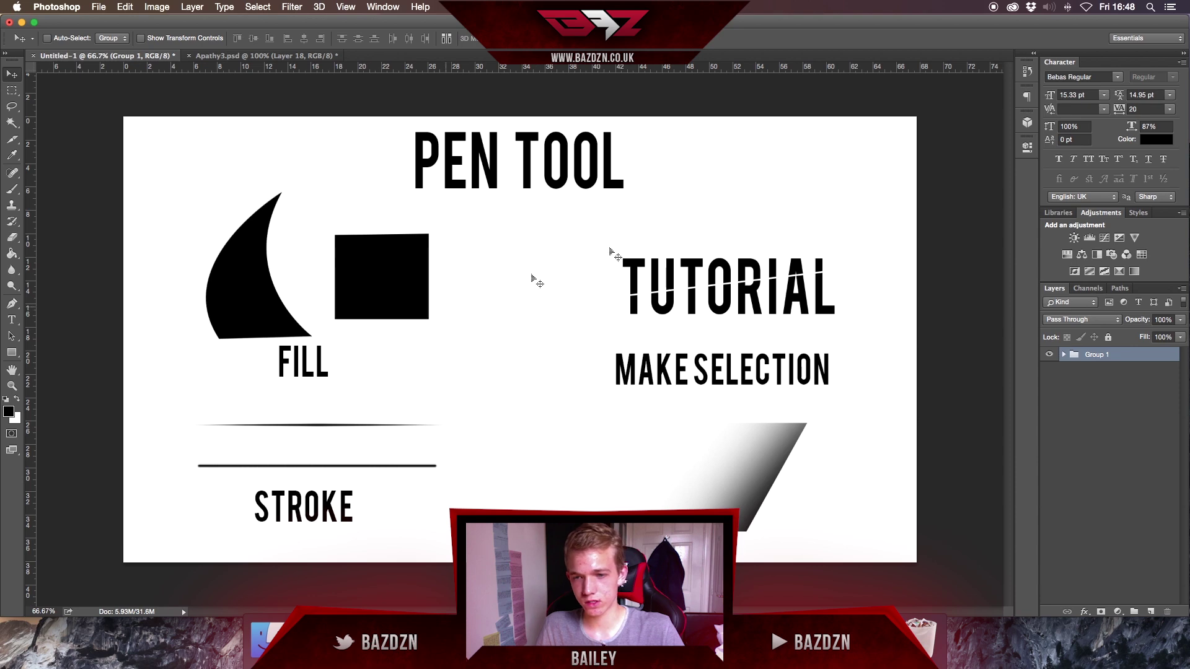
pyautogui.moveTo(303, 522); pyautogui.dragTo(303, 592)
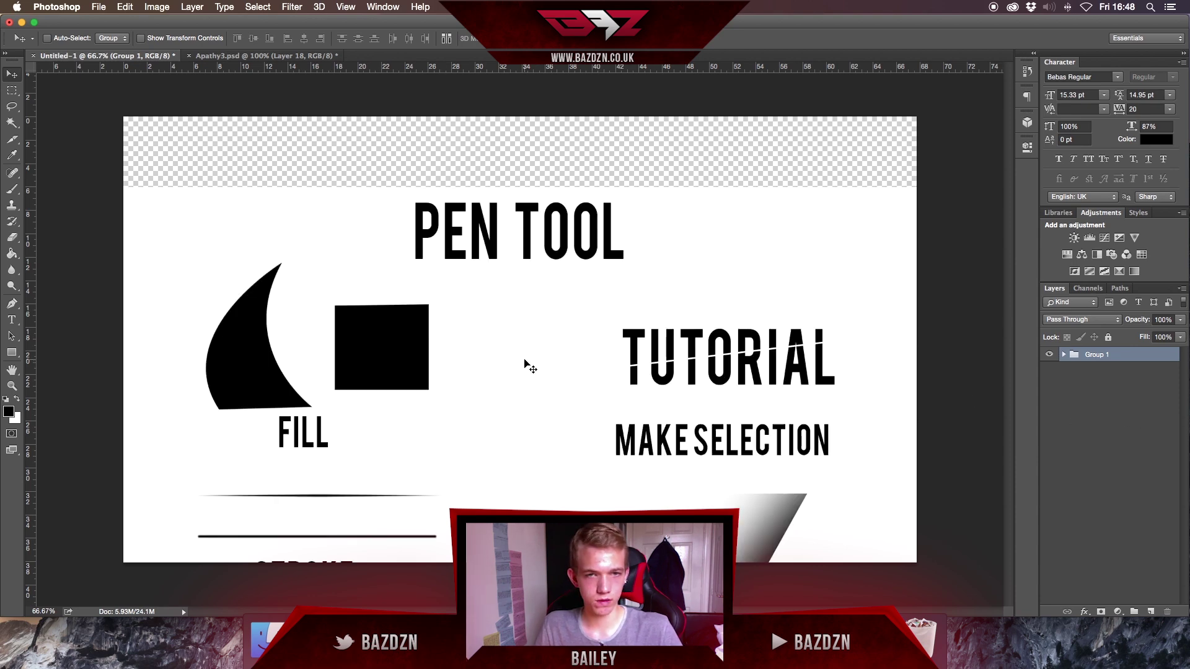
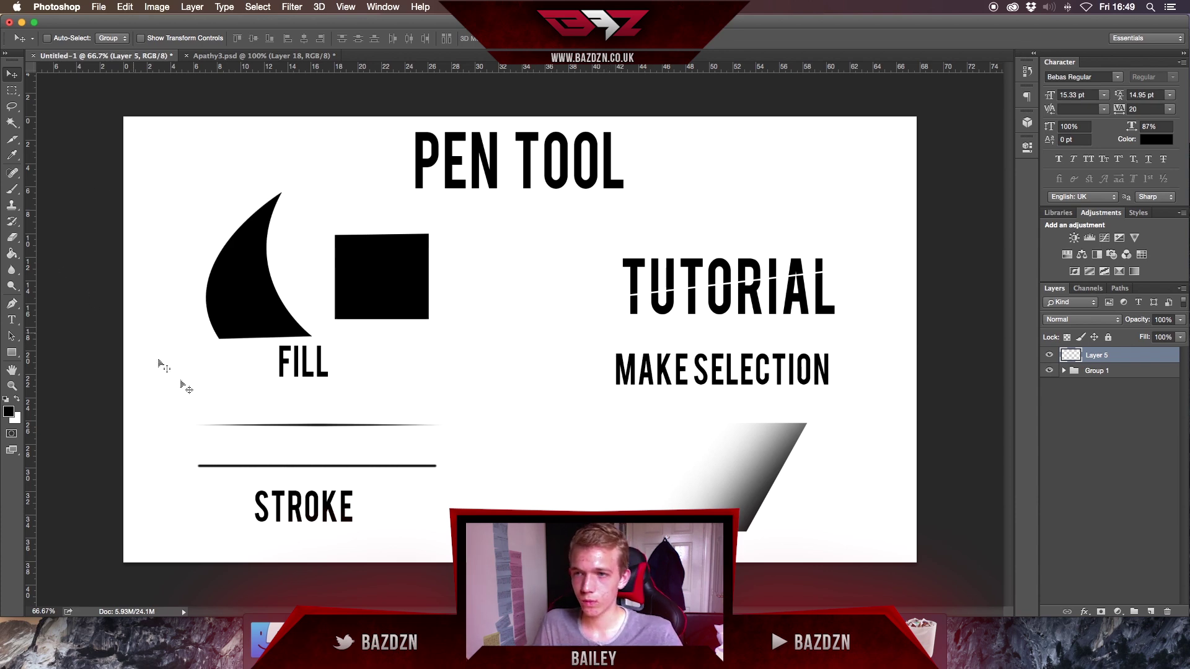
# - Check the brush settings and draw a two-point straight path with the Pen tool beside the black rectangle
pyautogui.click(12, 189)
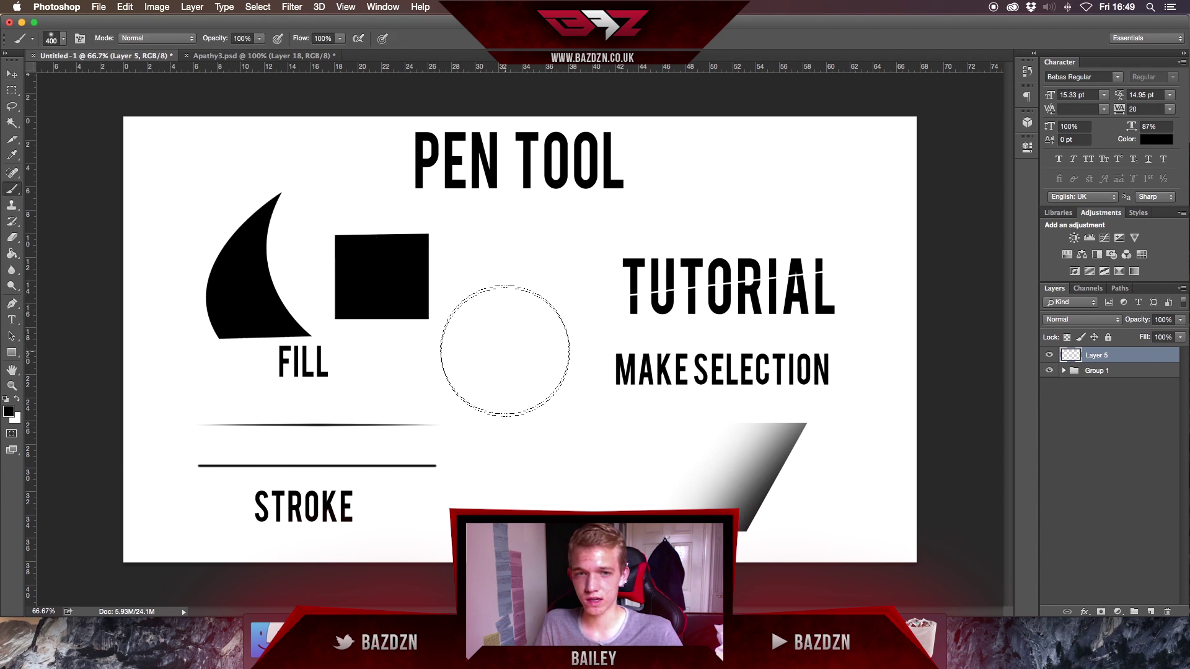
pyautogui.rightClick(518, 337)
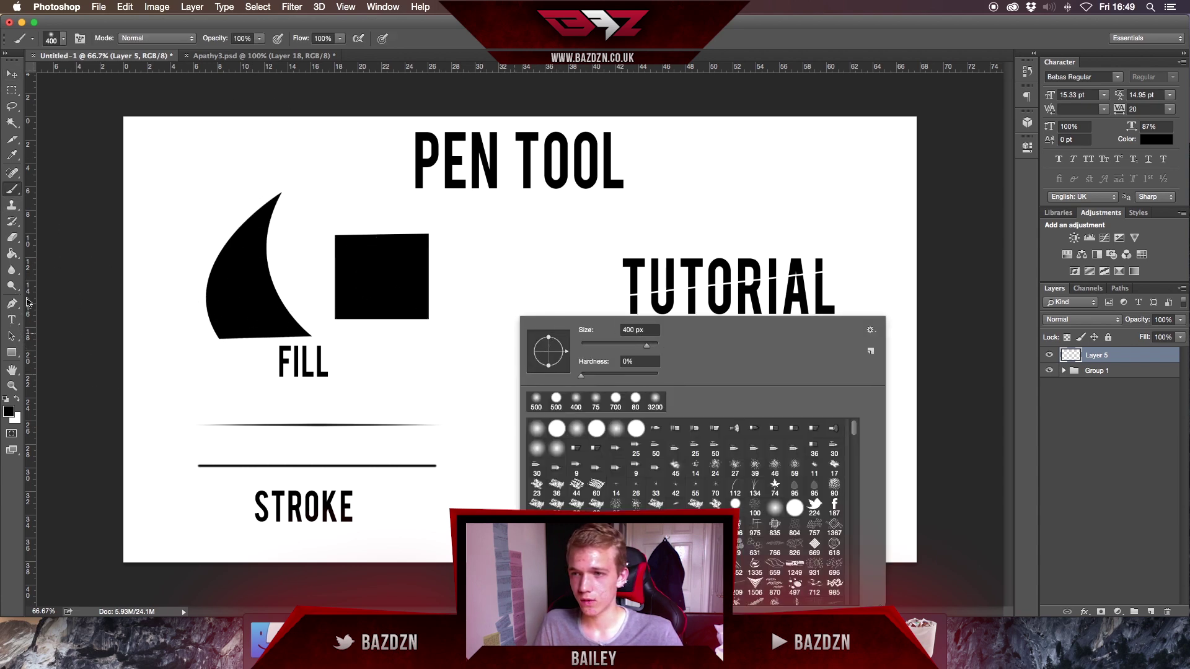
pyautogui.click(12, 303)
pyautogui.click(512, 239)
pyautogui.click(523, 338)
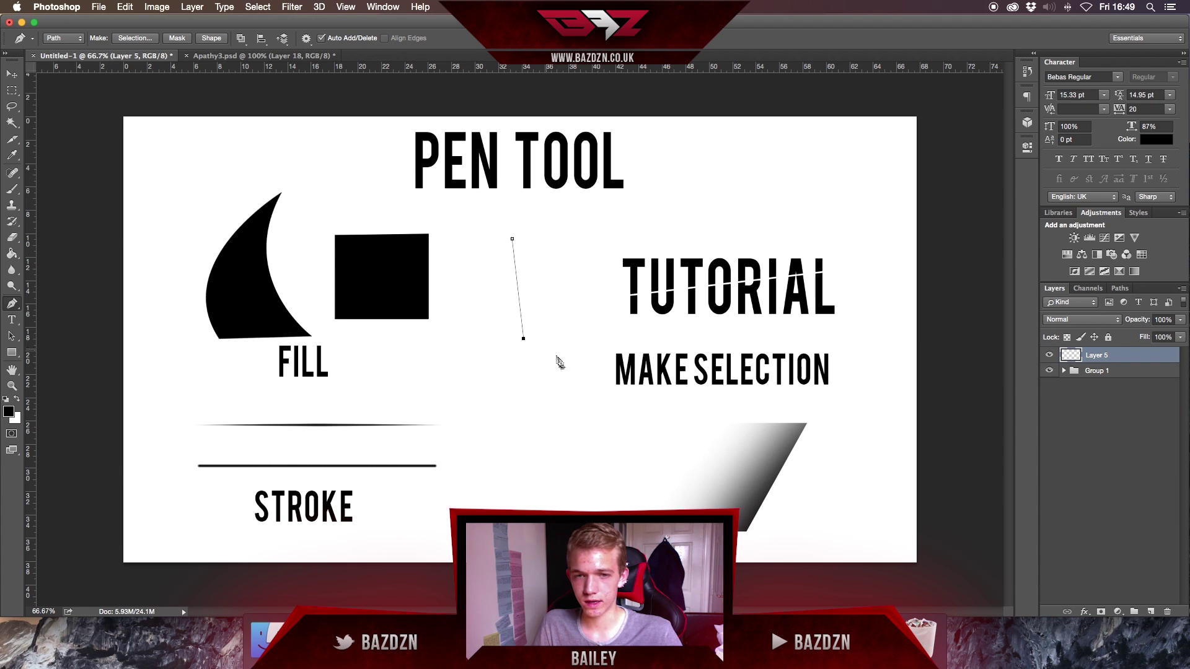
# - Stroke the straight path with the 400 px Brush and Simulate Pressure off, and undo the stroke
pyautogui.rightClick(530, 304)
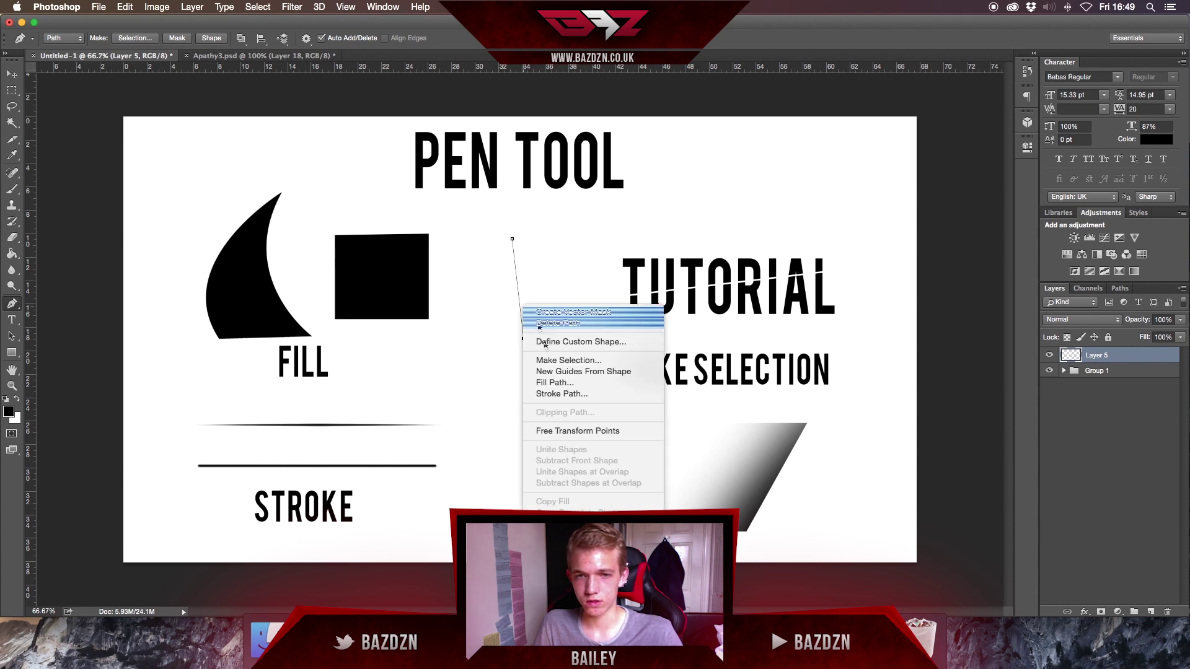
pyautogui.click(566, 390)
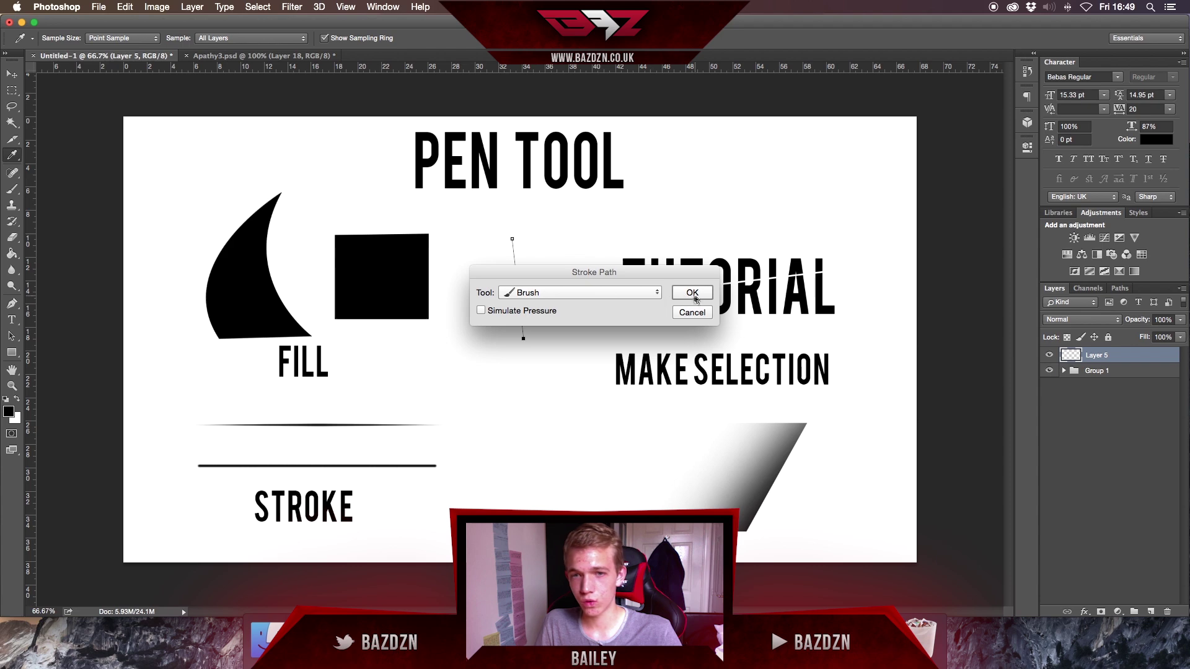
pyautogui.click(573, 292)
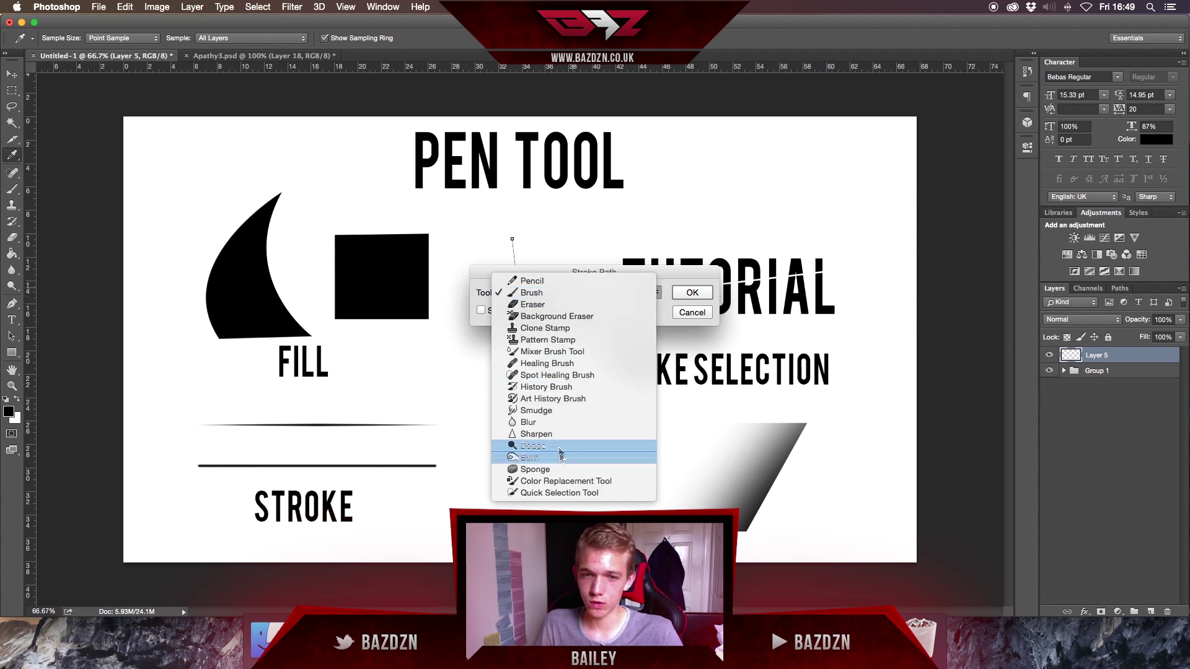
pyautogui.click(533, 293)
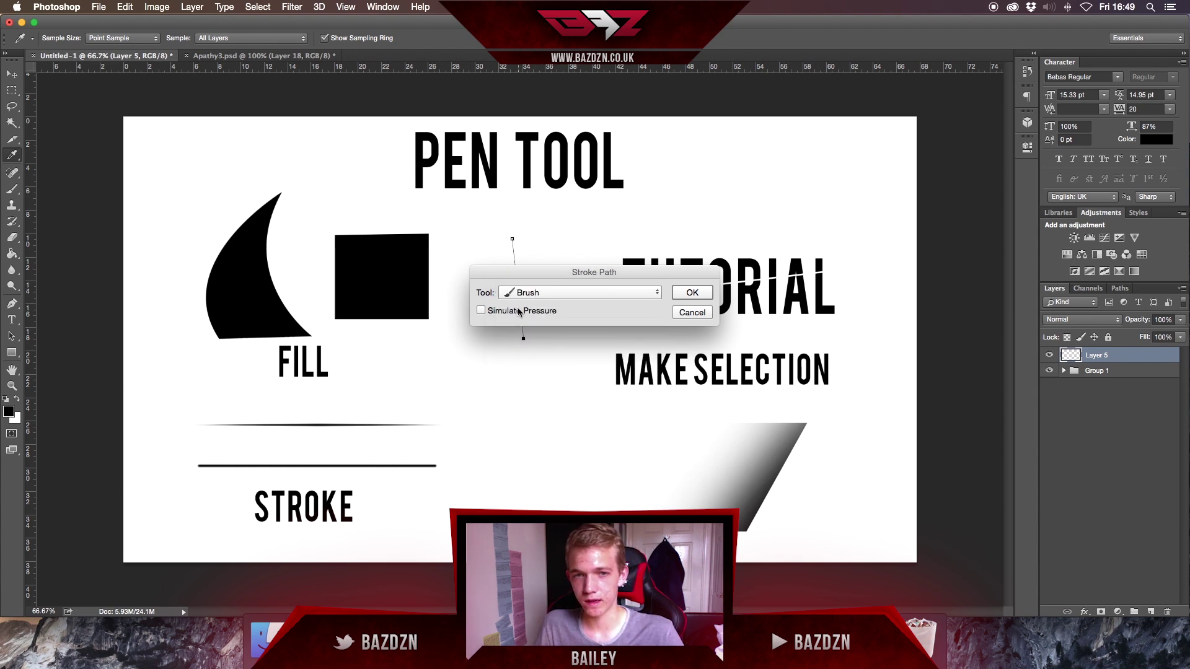
pyautogui.click(691, 293)
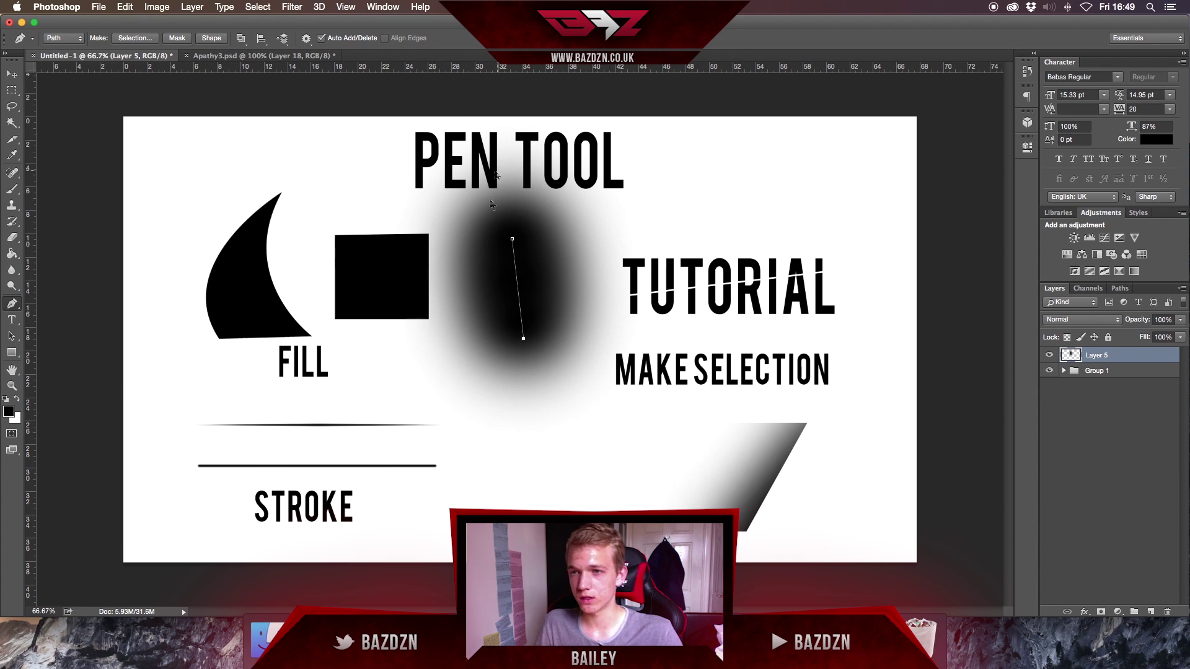
pyautogui.press('super+z')
# - Set the brush size to 6 px
pyautogui.click(12, 189)
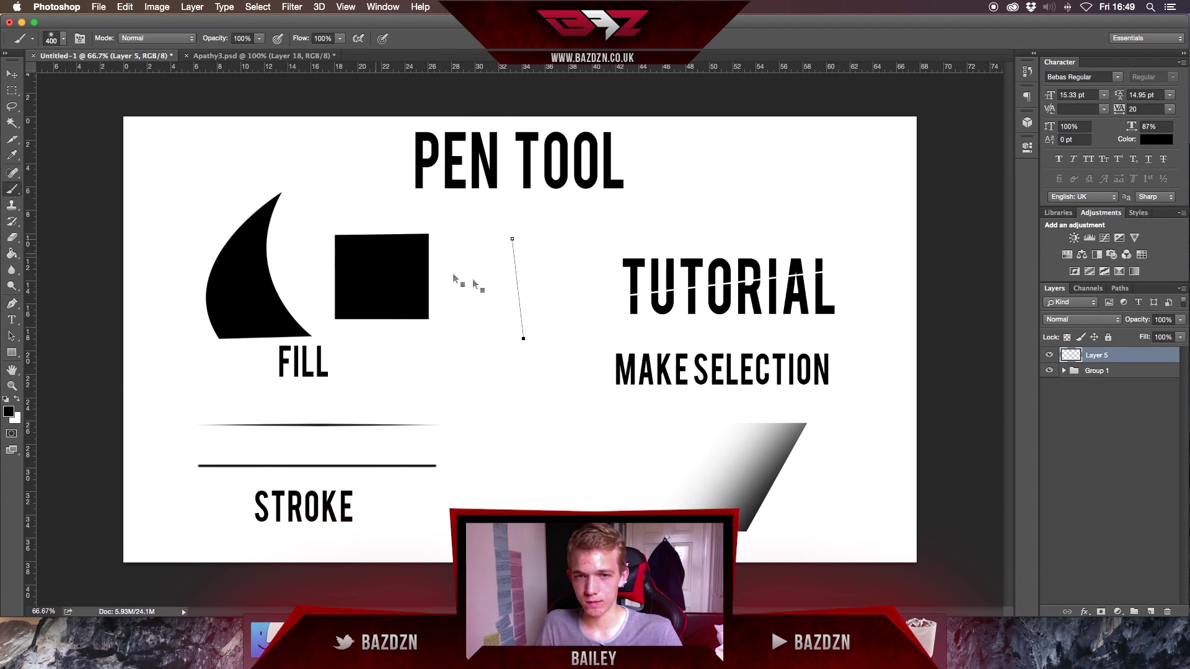
pyautogui.rightClick(514, 289)
pyautogui.click(620, 295)
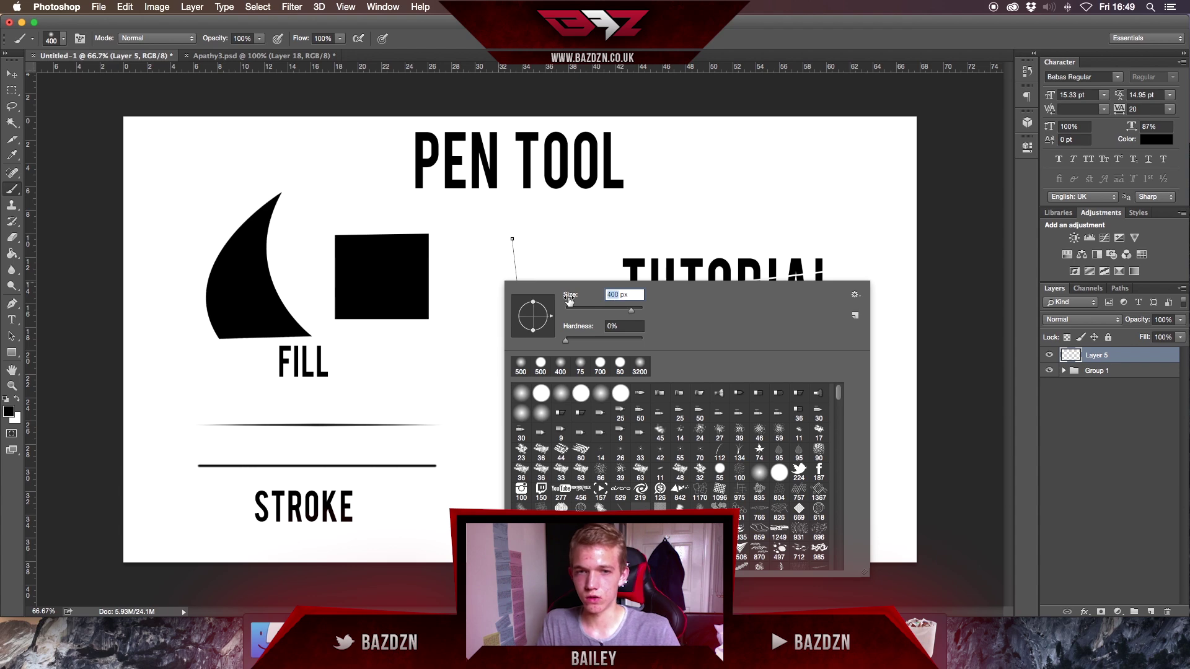
pyautogui.write('6')
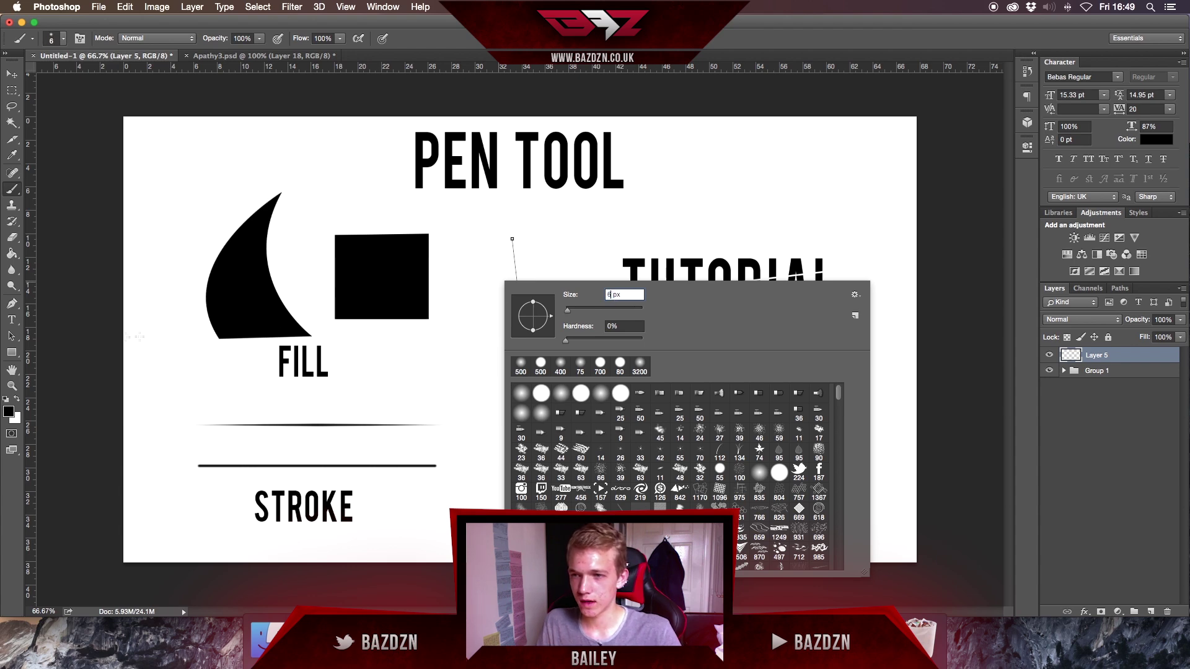
# - Stroke the straight path with the 6 px Brush and Simulate Pressure off, leaving only the painted line
pyautogui.click(11, 303)
pyautogui.rightClick(512, 308)
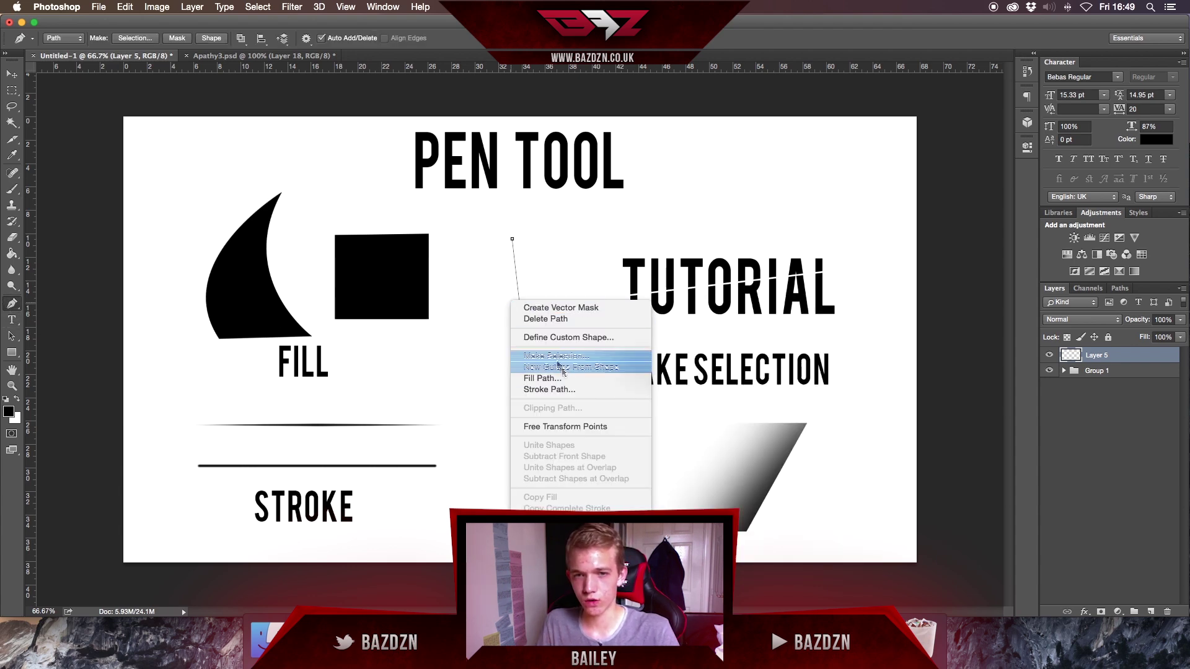
pyautogui.click(567, 392)
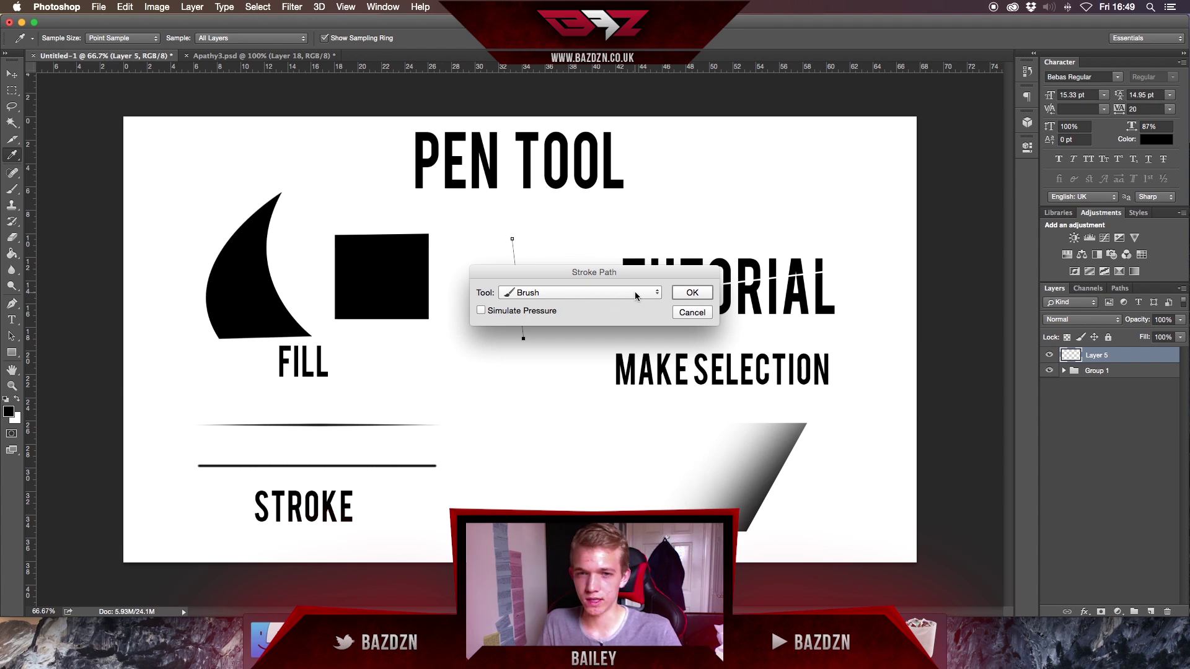
pyautogui.click(686, 294)
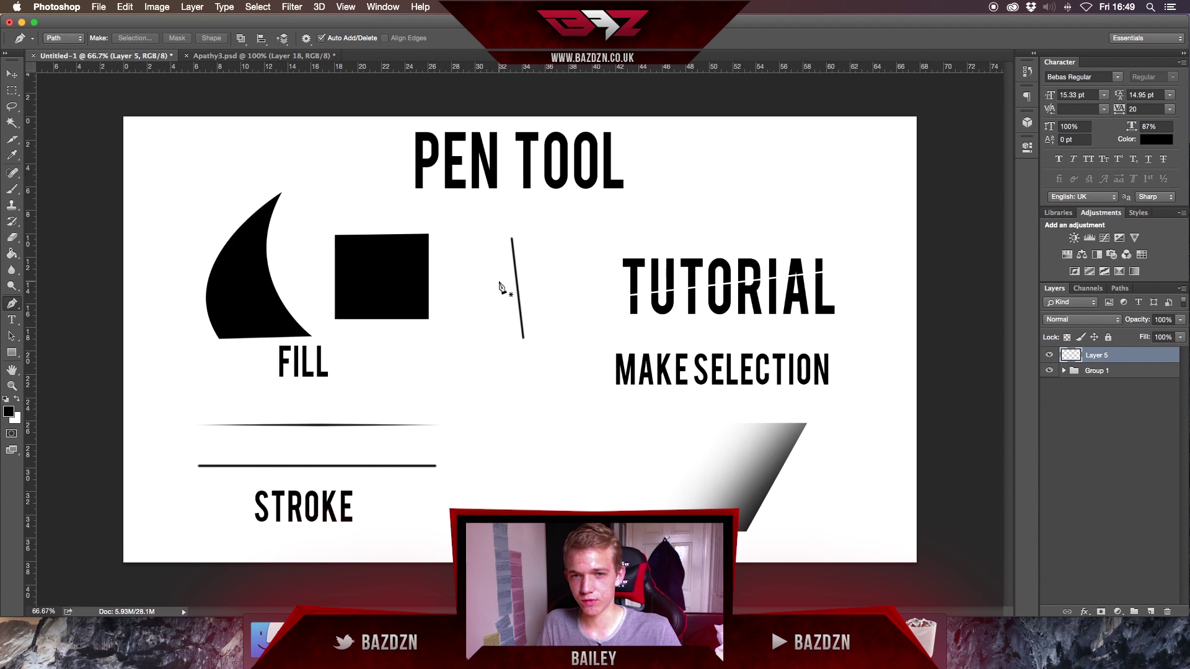
# - Rotate the stroked line with Free Transform to a nearly horizontal angle and delete its layer
pyautogui.click(11, 74)
pyautogui.press('super+t')
pyautogui.moveTo(545, 261); pyautogui.dragTo(555, 211)
pyautogui.press('Return')
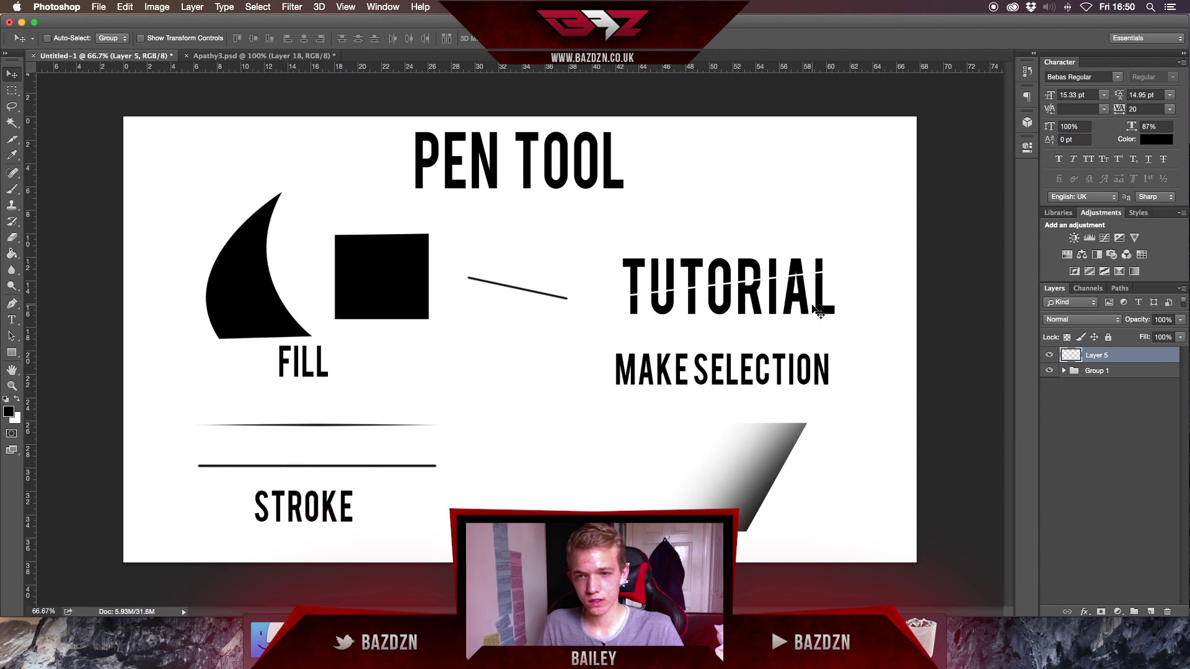
pyautogui.press('BackSpace')
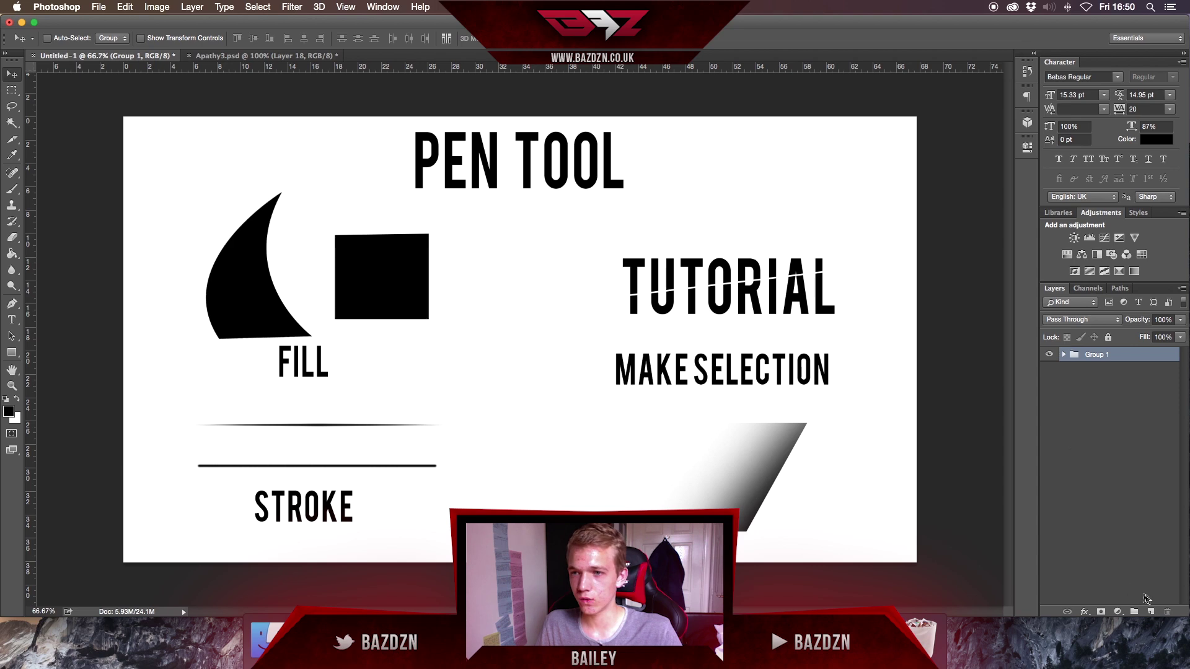
# - Add a new layer and draw a vertical straight path in the empty area beside the TUTORIAL text, keeping the 6 px brush
pyautogui.click(1150, 611)
pyautogui.click(12, 189)
pyautogui.rightClick(481, 259)
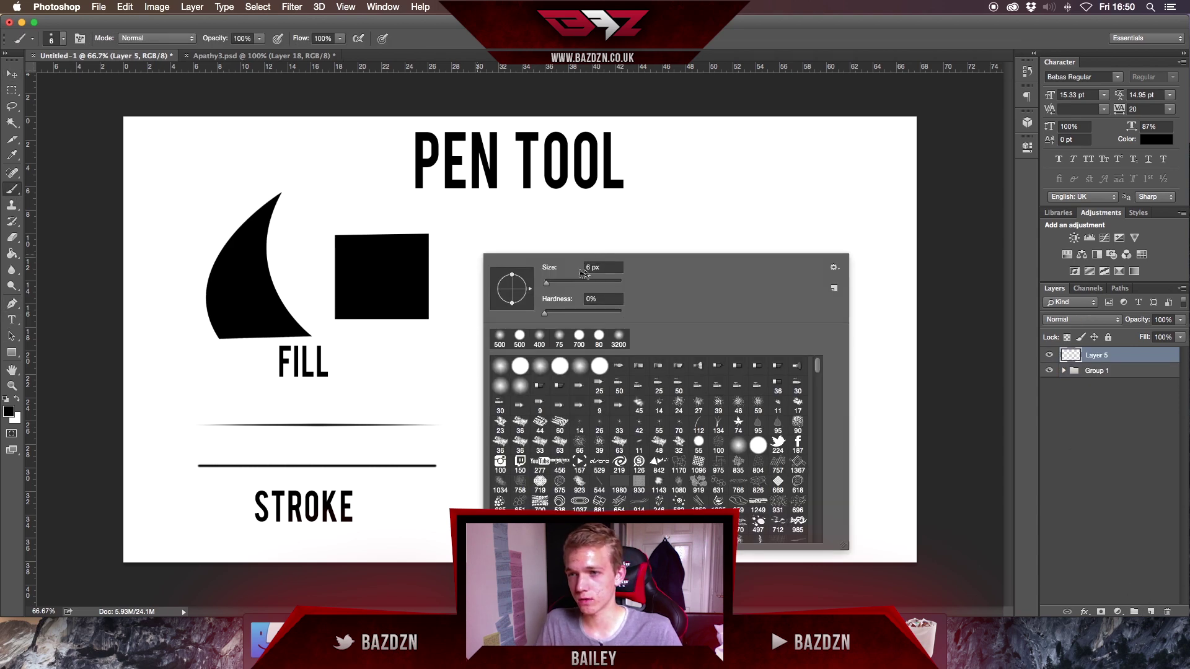
pyautogui.click(12, 303)
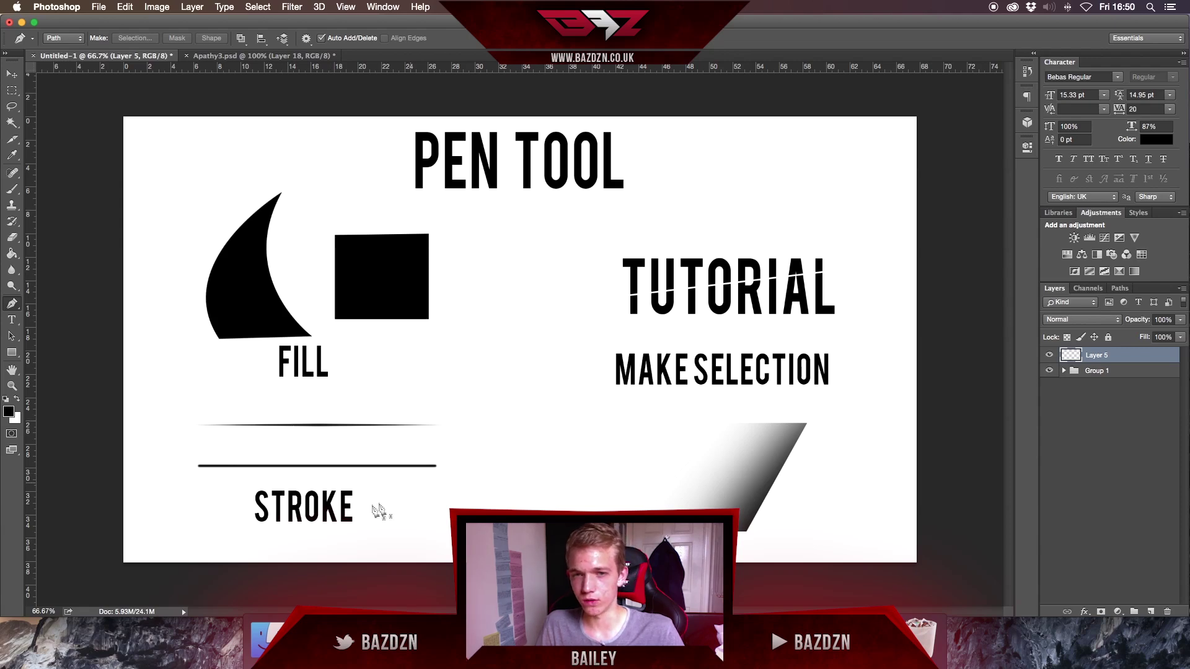
pyautogui.click(537, 262)
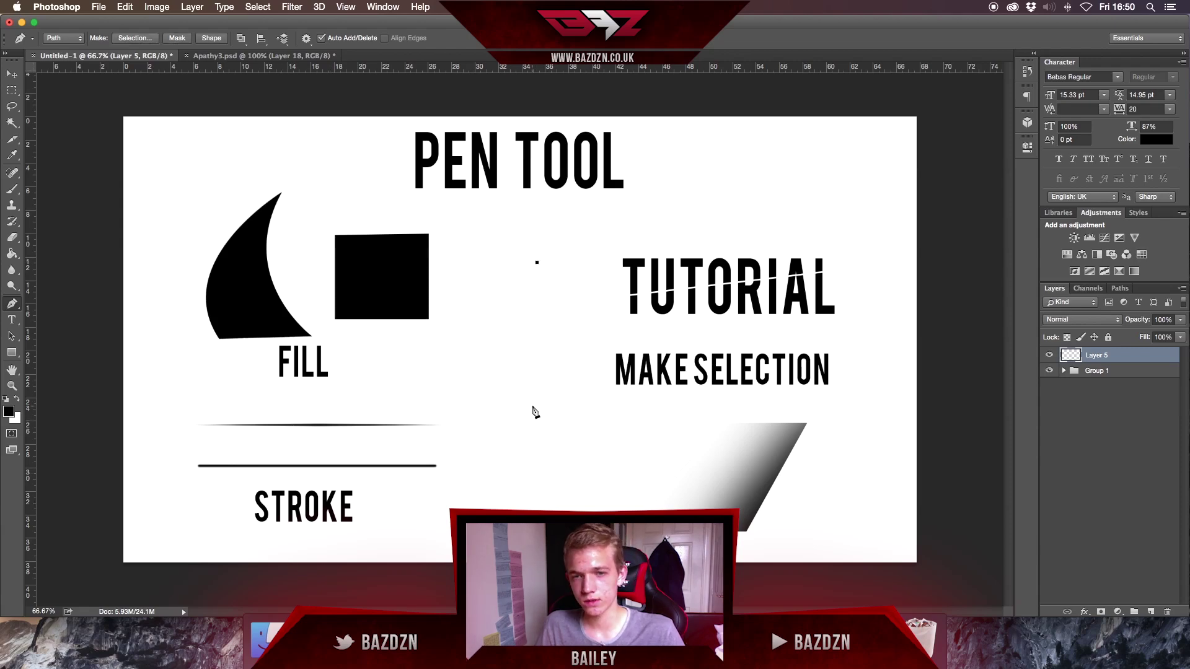
pyautogui.click(536, 441)
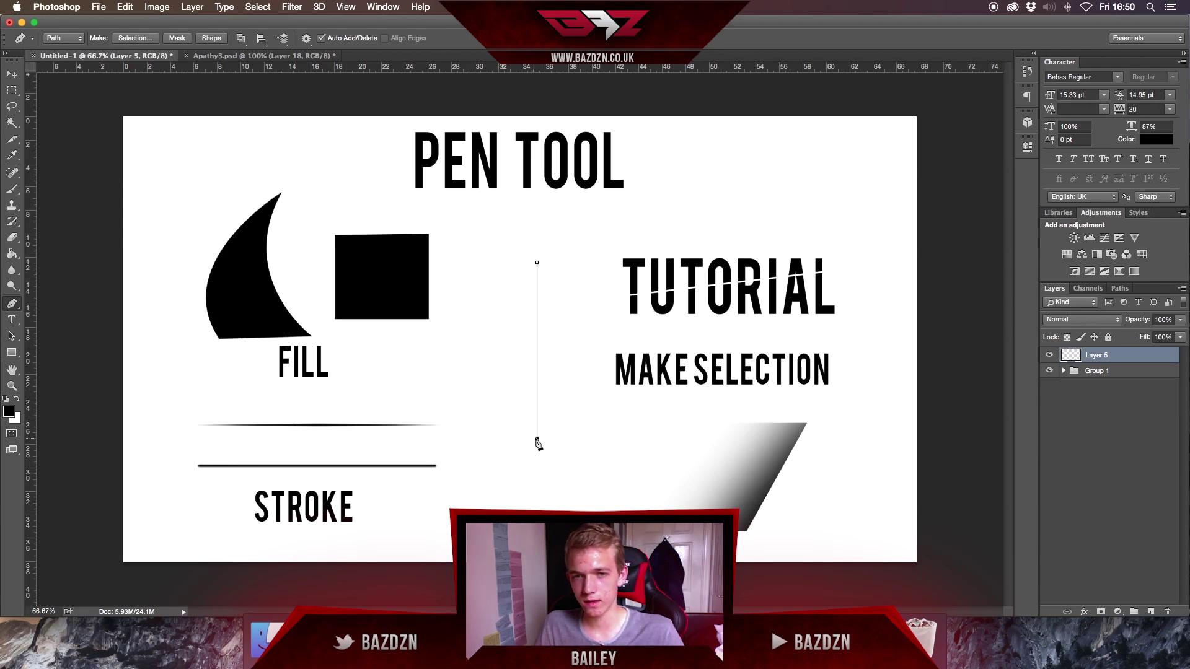
# - Stroke the vertical path with the Brush and Simulate Pressure on, and clear the path
pyautogui.rightClick(556, 322)
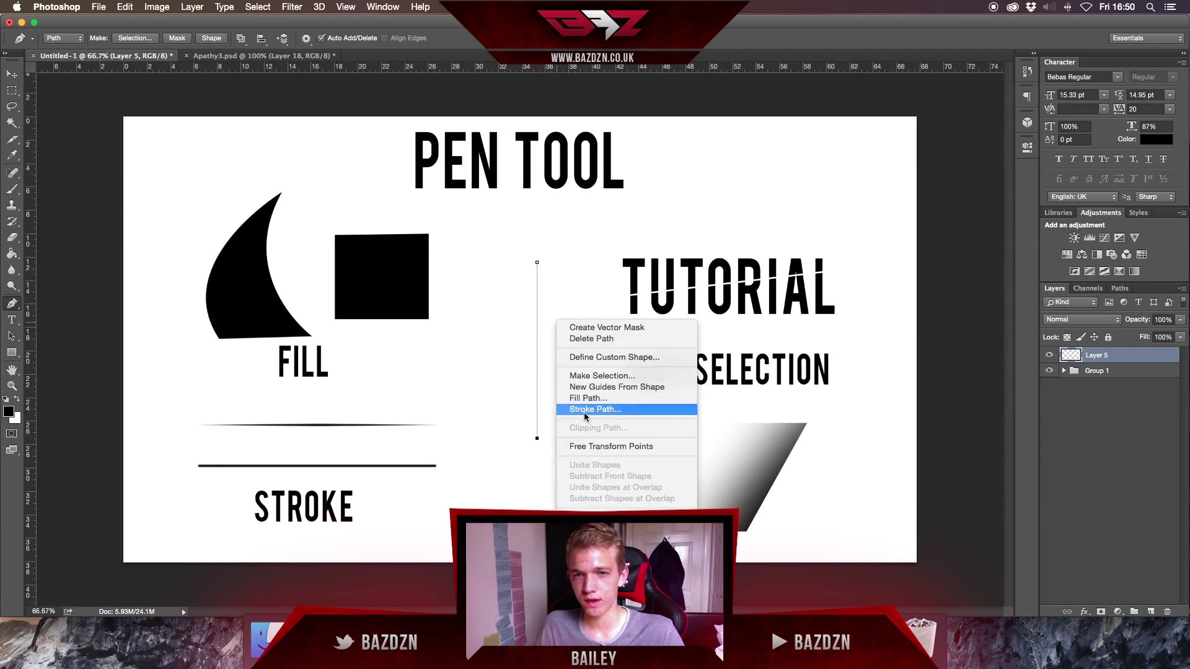
pyautogui.click(584, 410)
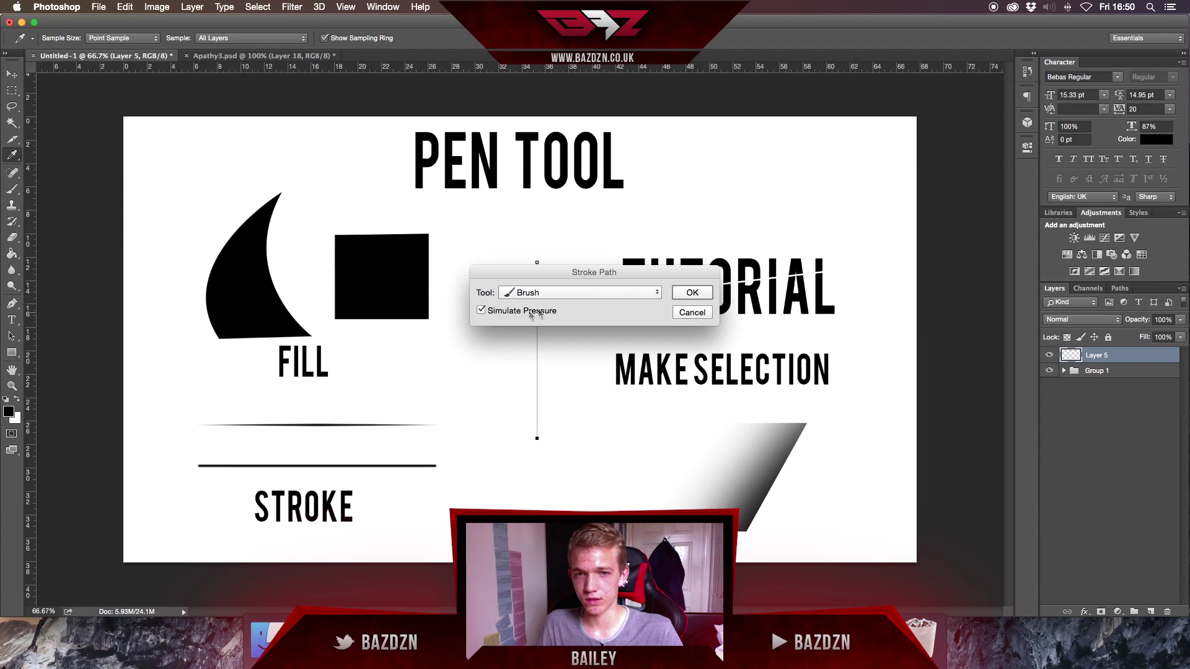
pyautogui.click(693, 292)
pyautogui.press('Return')
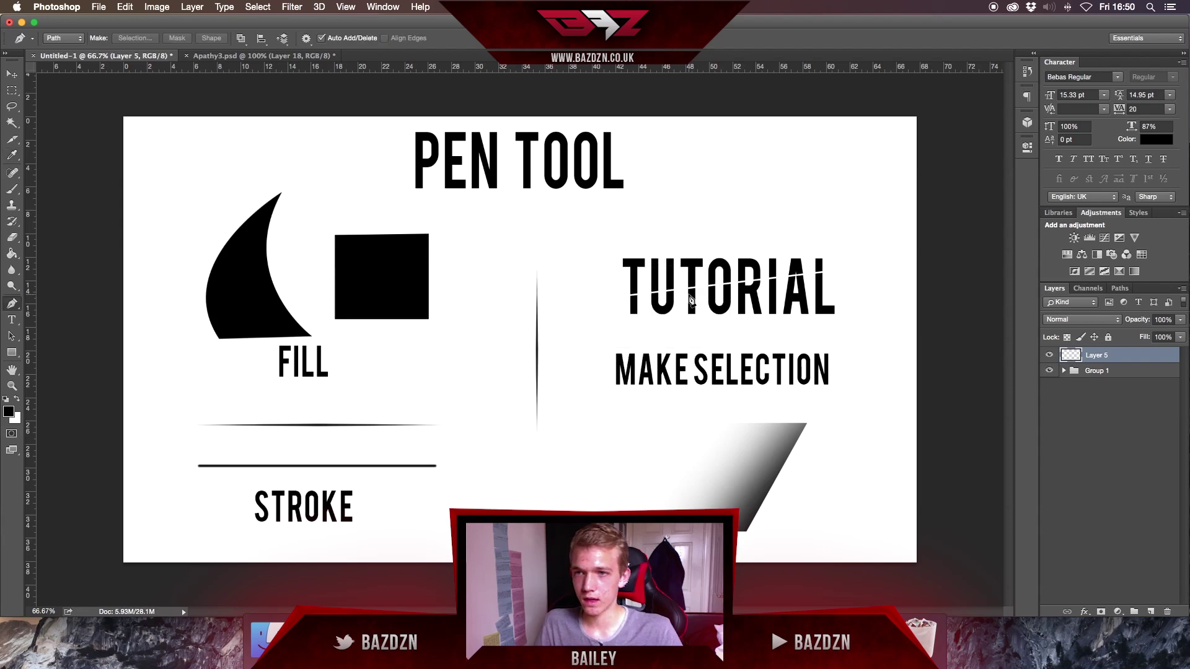
# - Rotate the tapered vertical line by -90° with Free Transform and shift it slightly upward
pyautogui.click(11, 74)
pyautogui.hotkey('ctrl', 't')
pyautogui.moveTo(560, 241)
pyautogui.mouseDown()
pyautogui.moveTo(470, 223)
pyautogui.moveTo(425, 313)
pyautogui.mouseUp()
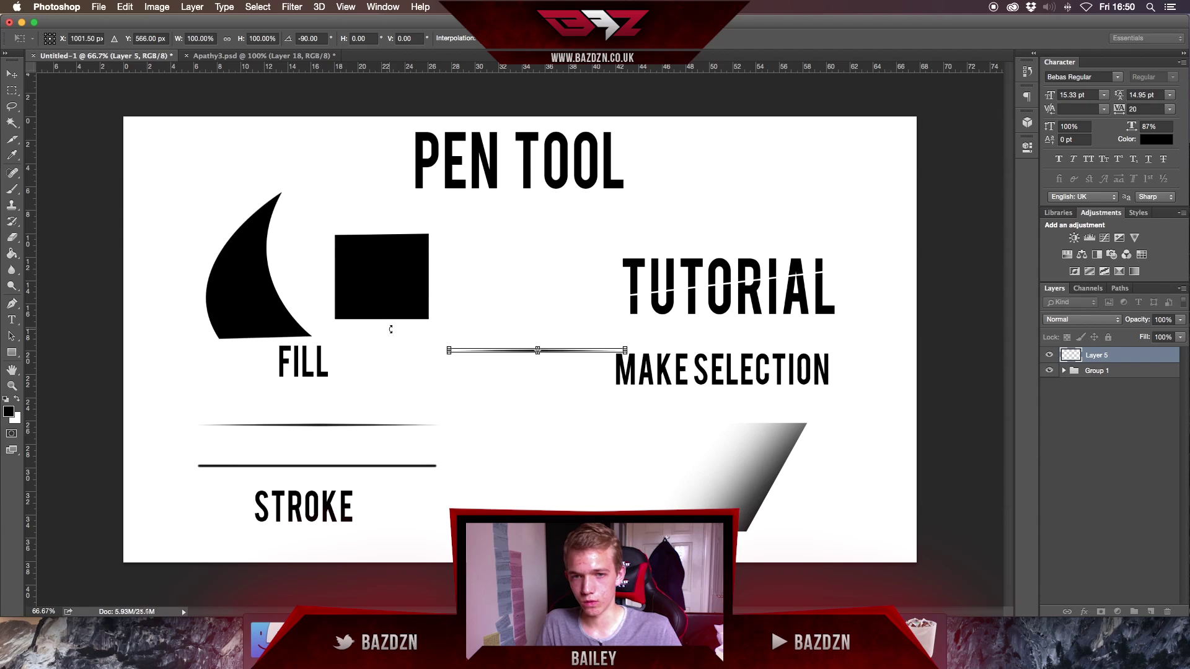
pyautogui.press('Return')
pyautogui.moveTo(571, 359); pyautogui.dragTo(561, 350)
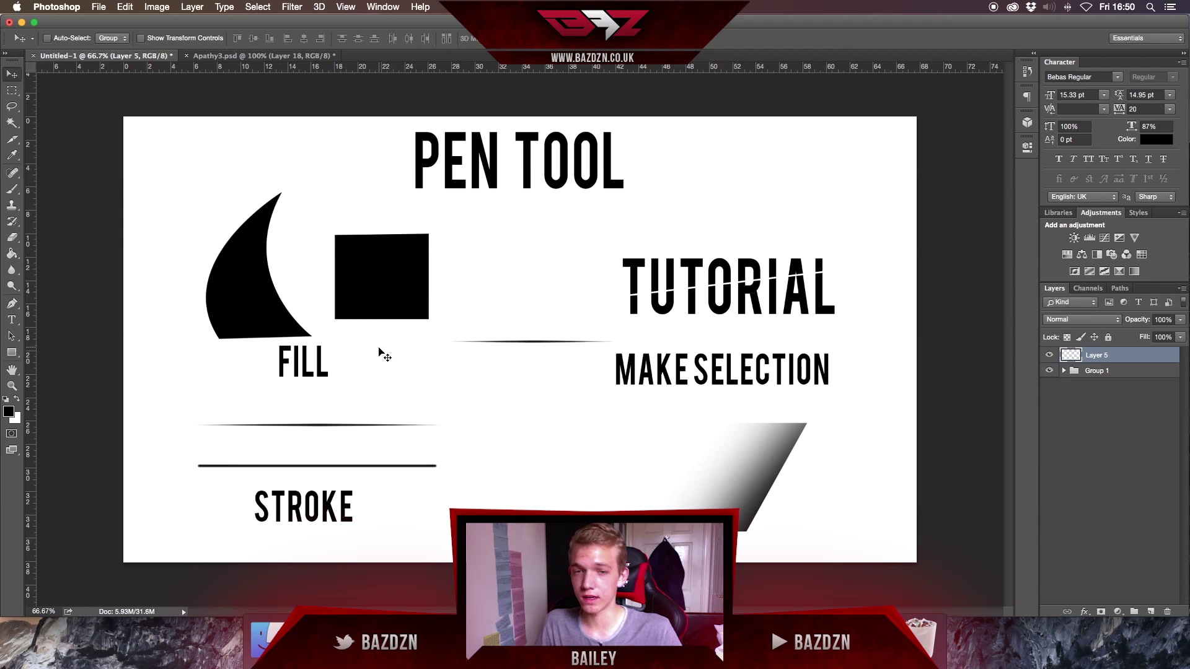
# - Delete the layer holding the tapered line
pyautogui.click(7, 412)
pyautogui.press('Return')
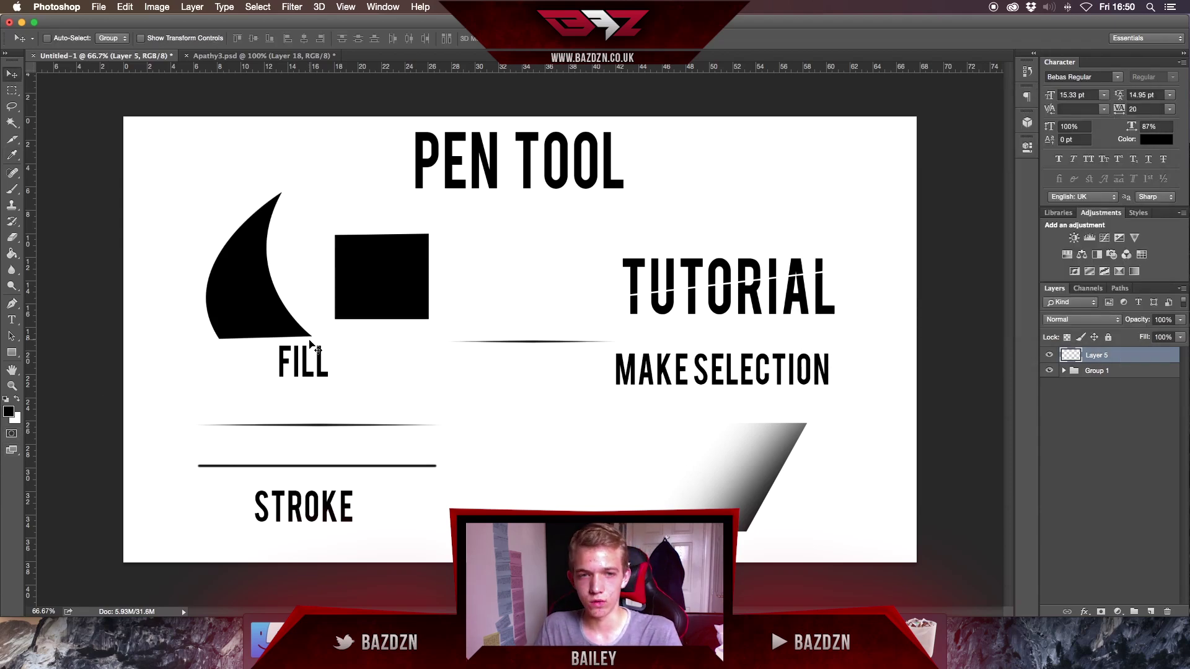
pyautogui.press('BackSpace')
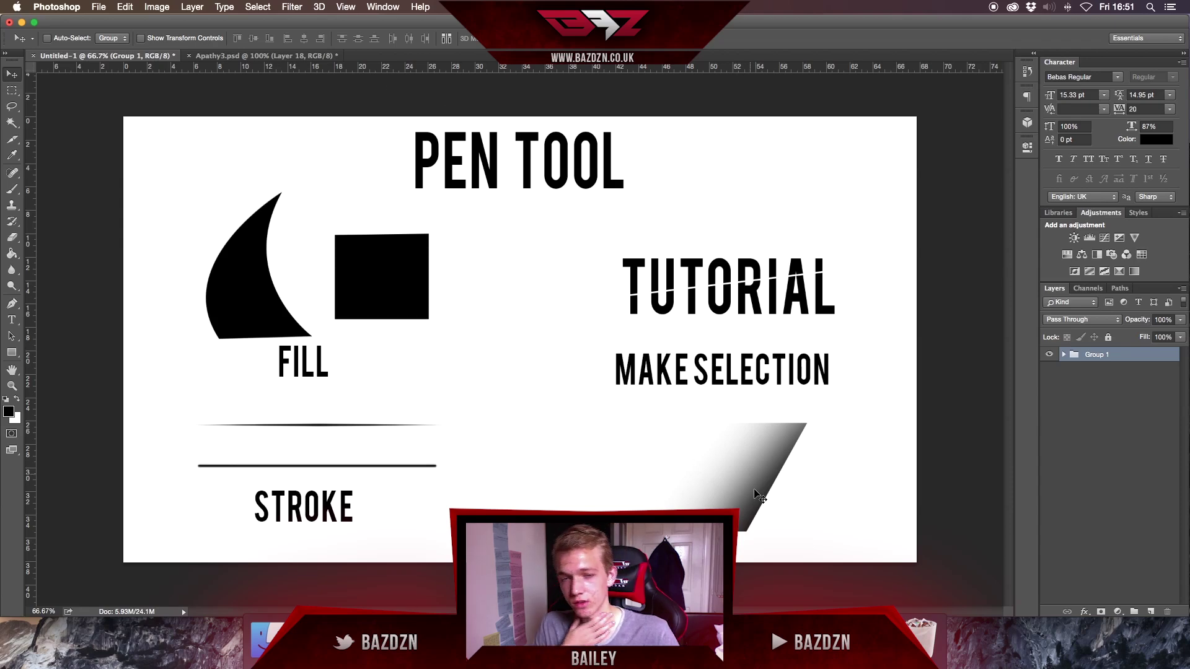
# - Switch to Apathy3.psd and compare the banner with Layer 18 hidden and shown
pyautogui.click(267, 56)
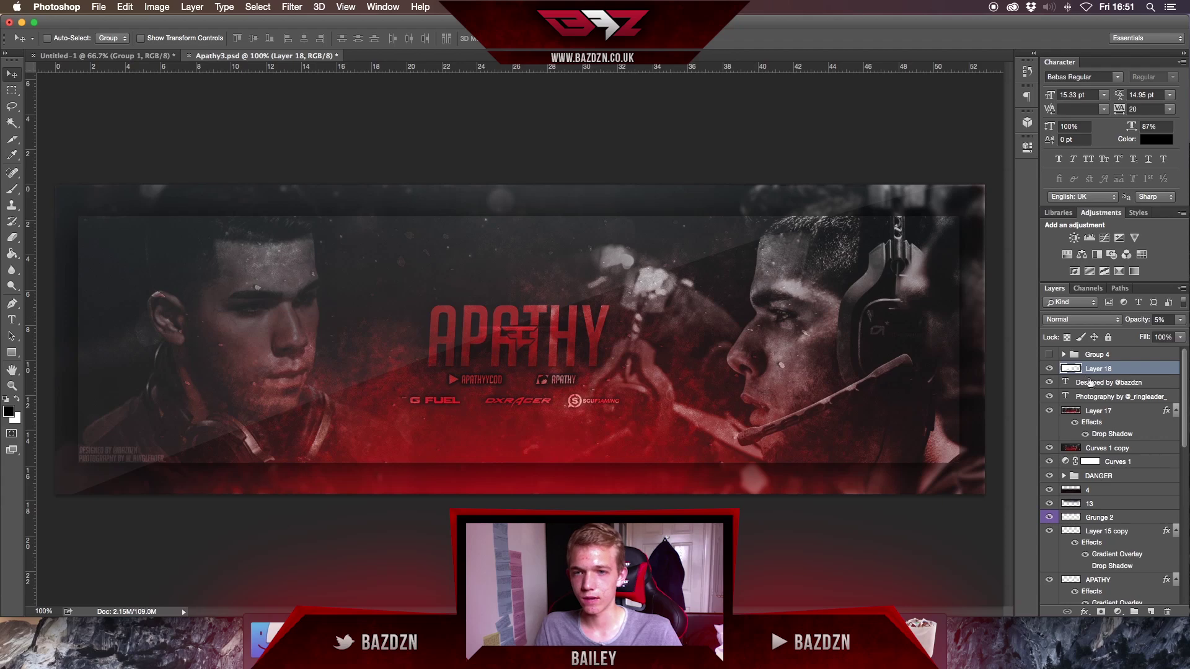
pyautogui.click(1049, 368)
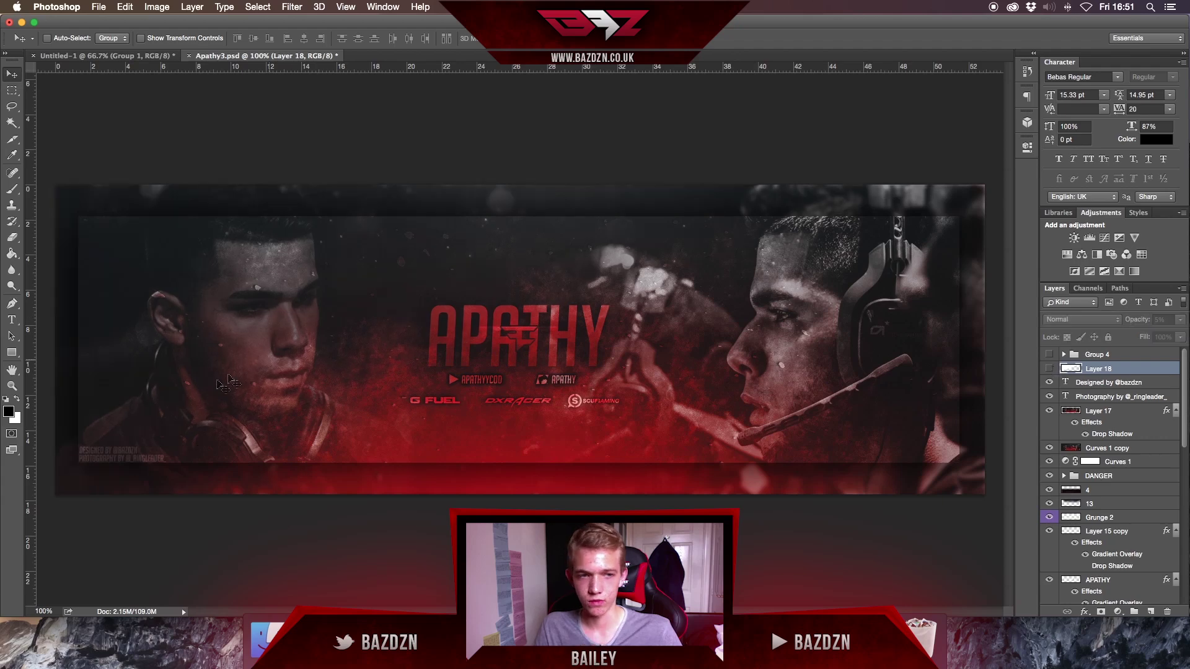
pyautogui.click(1049, 368)
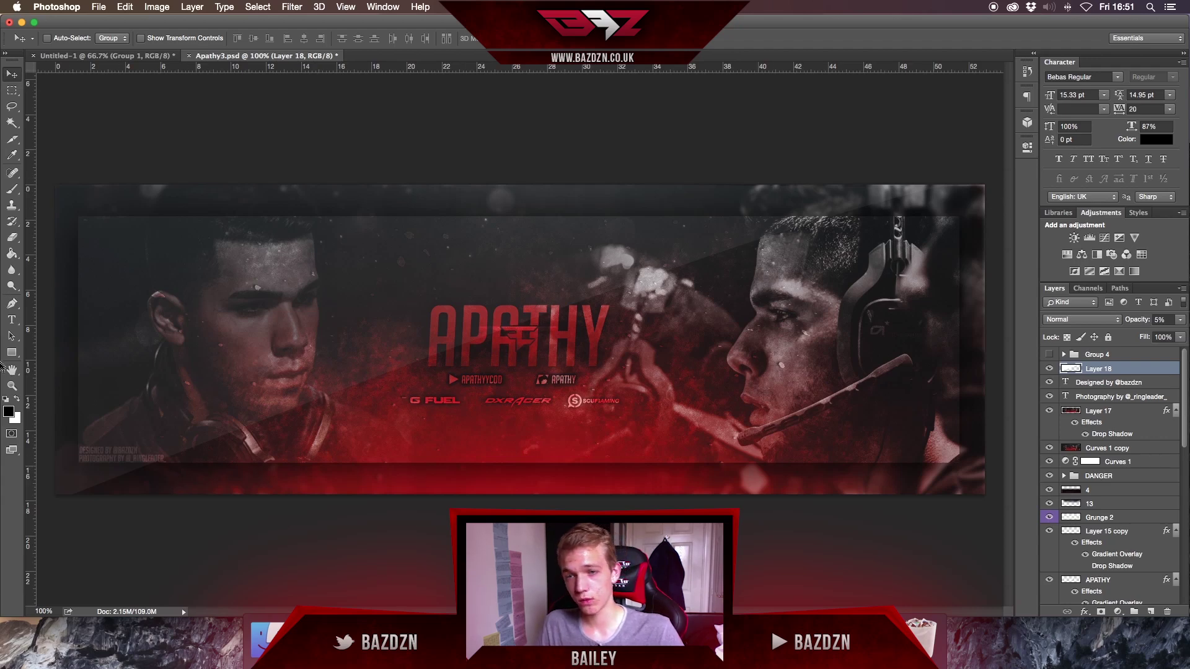
# - Delete the overlay Layer 18 and add a new empty layer in its place for use with the Pen tool
pyautogui.click(12, 303)
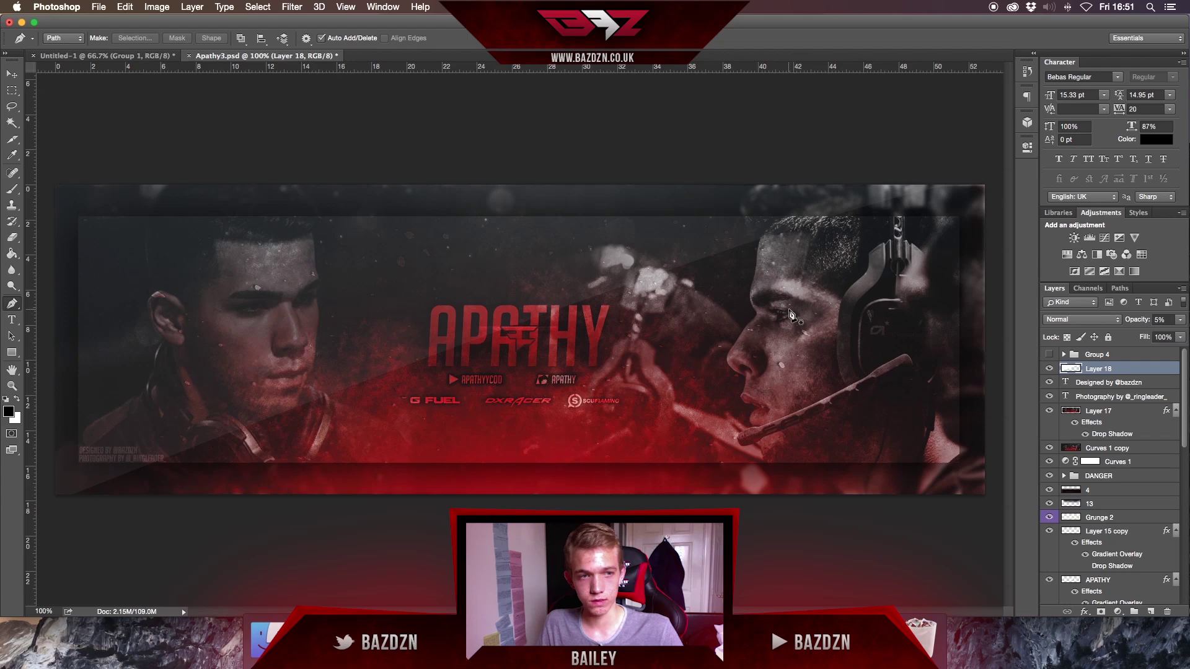
pyautogui.press('BackSpace')
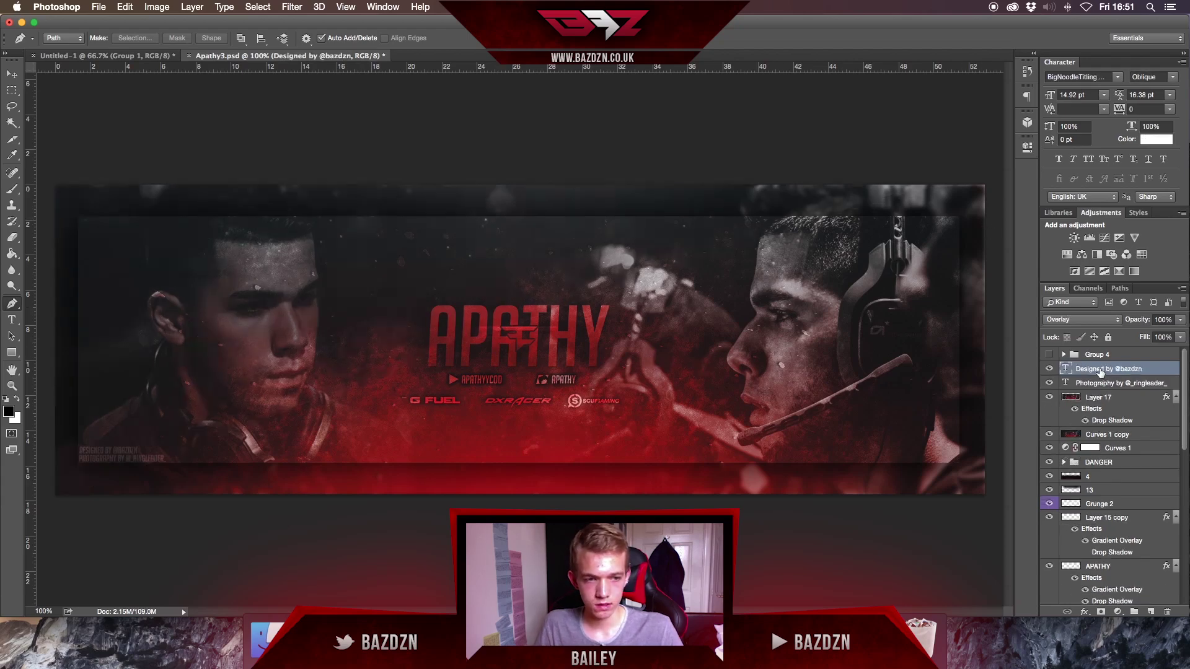
pyautogui.click(1150, 612)
# - Make white the foreground color and draw a closed Pen path around the banner's upper-left half, with a curved diagonal edge crossing the artwork
pyautogui.click(995, 184)
pyautogui.click(17, 399)
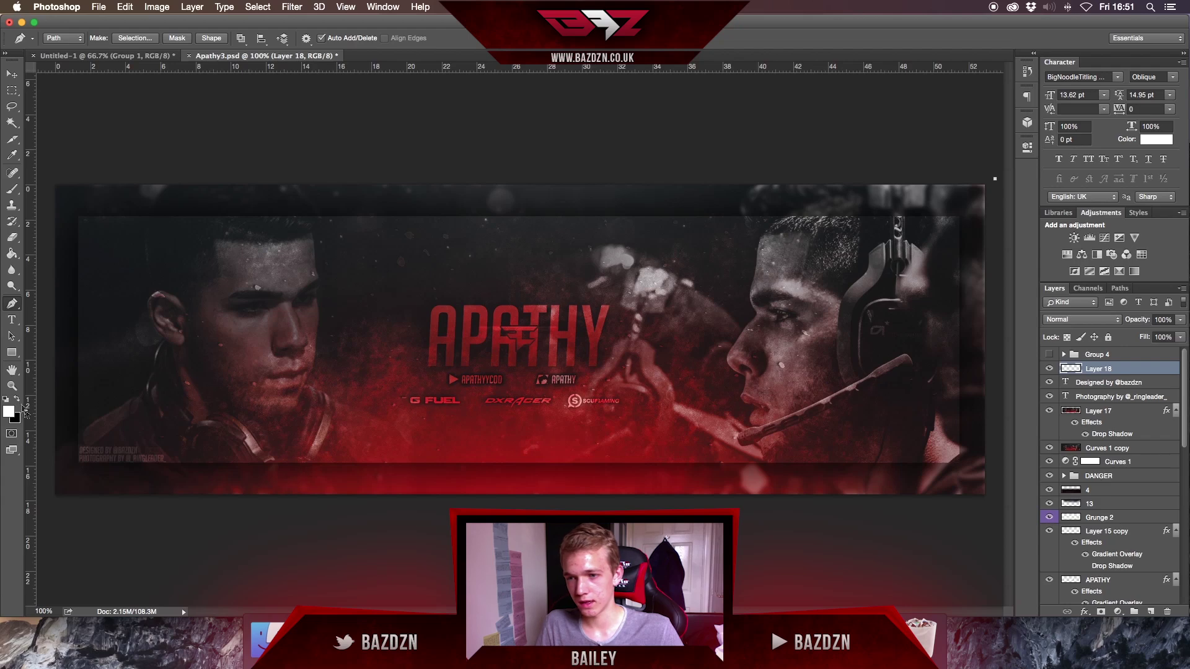
pyautogui.moveTo(50, 507); pyautogui.dragTo(2, 627)
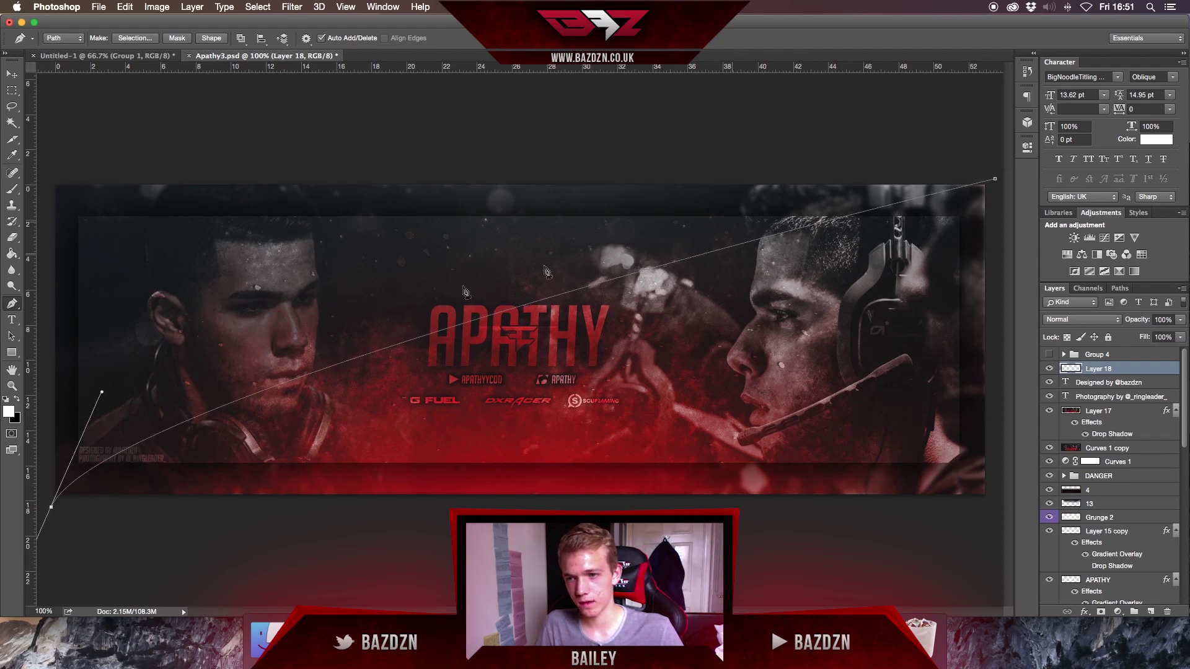
pyautogui.click(37, 484)
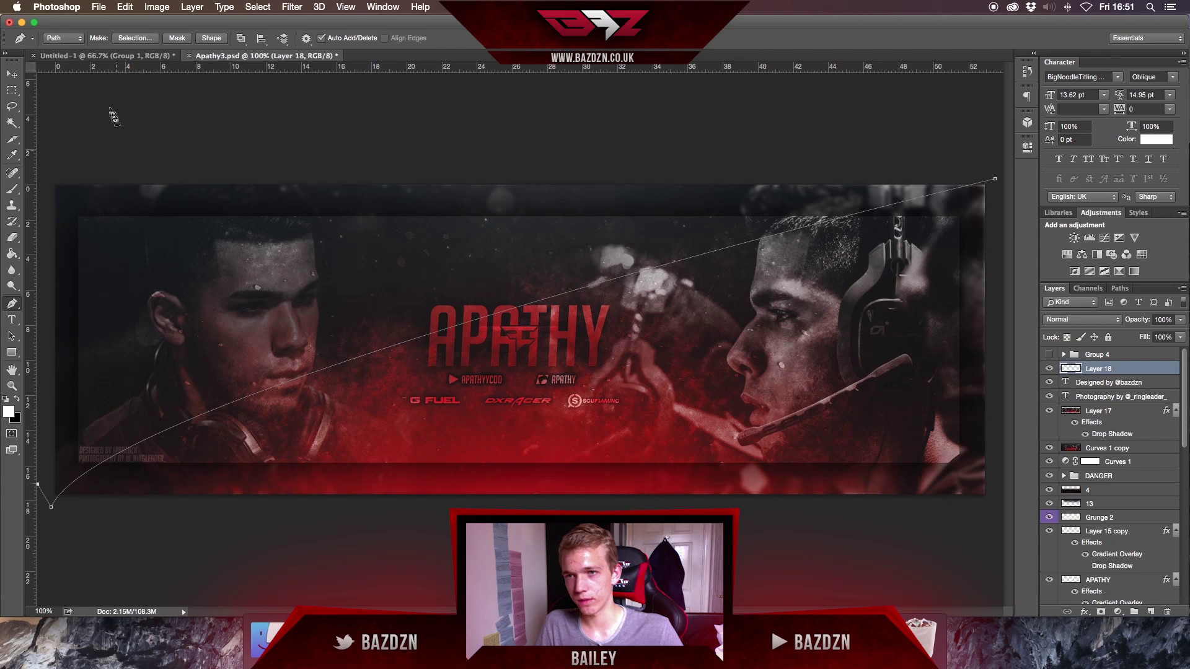
pyautogui.click(42, 132)
pyautogui.click(164, 126)
pyautogui.click(641, 141)
pyautogui.click(969, 165)
pyautogui.click(994, 179)
# - Fill the path with the white foreground color in Normal mode at 100%, clear the path, and set the layer's opacity to 5%
pyautogui.rightClick(763, 329)
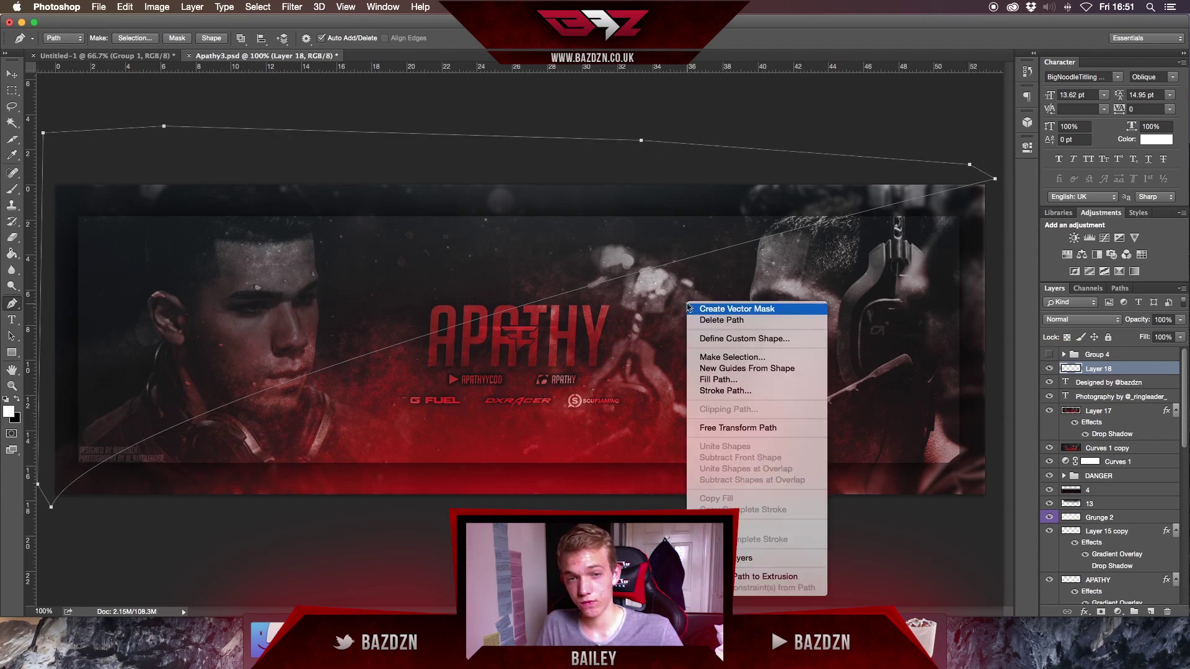
pyautogui.click(767, 378)
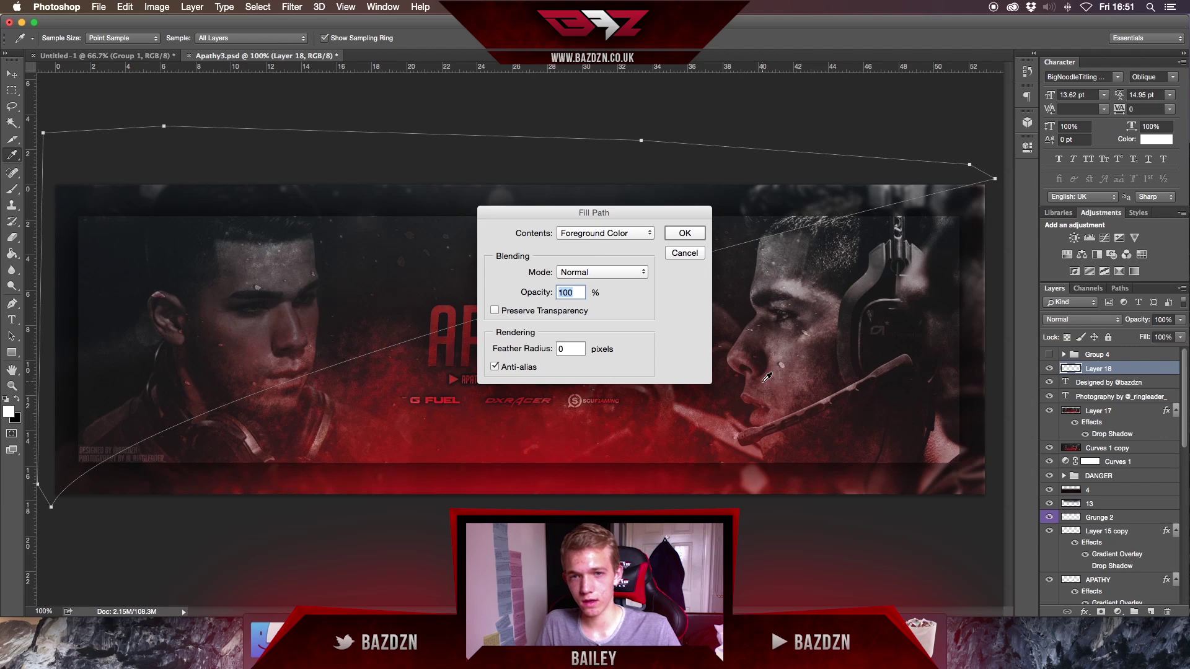
pyautogui.press('Return')
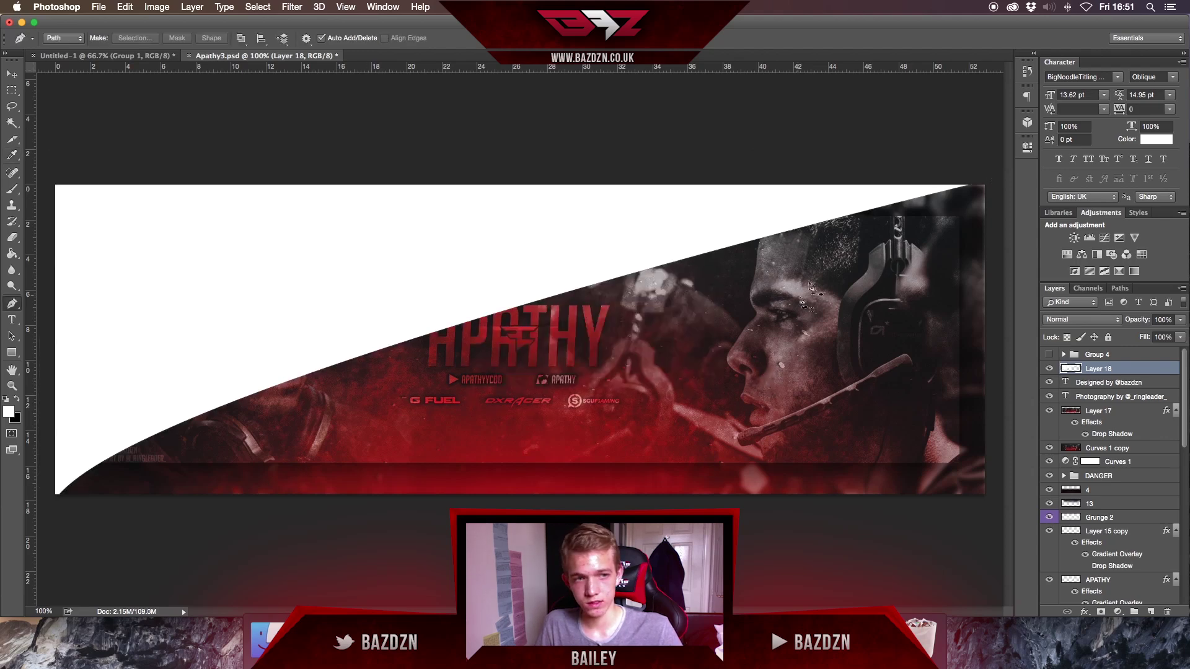
pyautogui.click(1179, 320)
pyautogui.moveTo(1137, 335); pyautogui.dragTo(1122, 335)
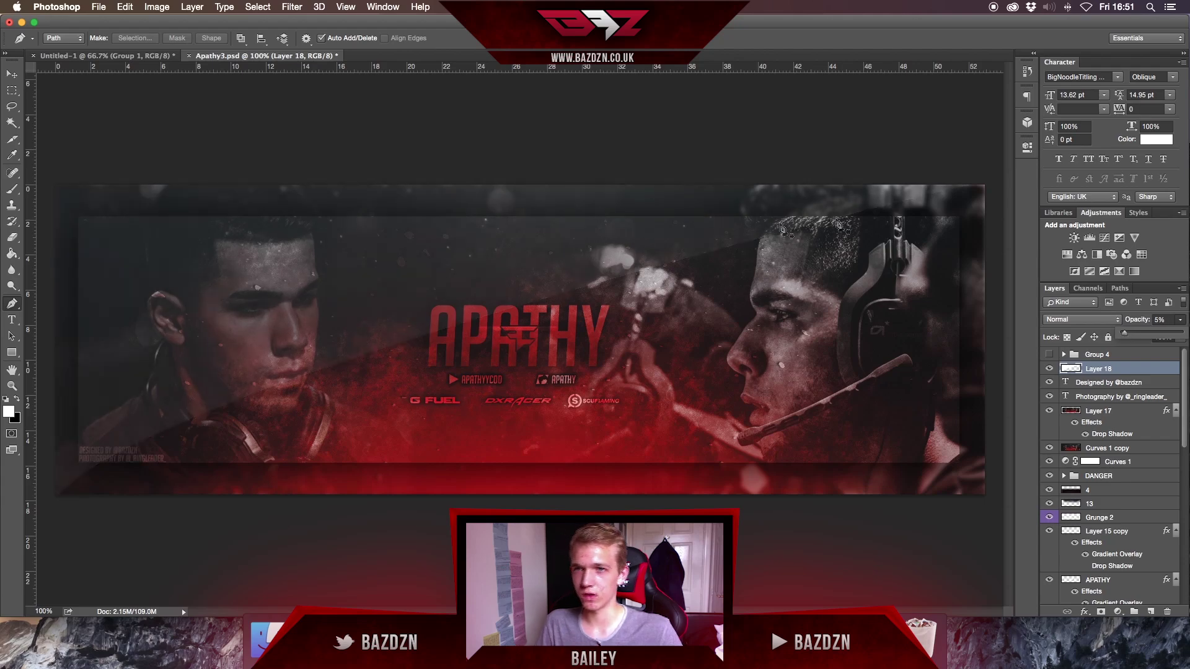
# - Return to Untitled-1 and examine the diagonal cut through the TUTORIAL lettering up close
pyautogui.click(164, 55)
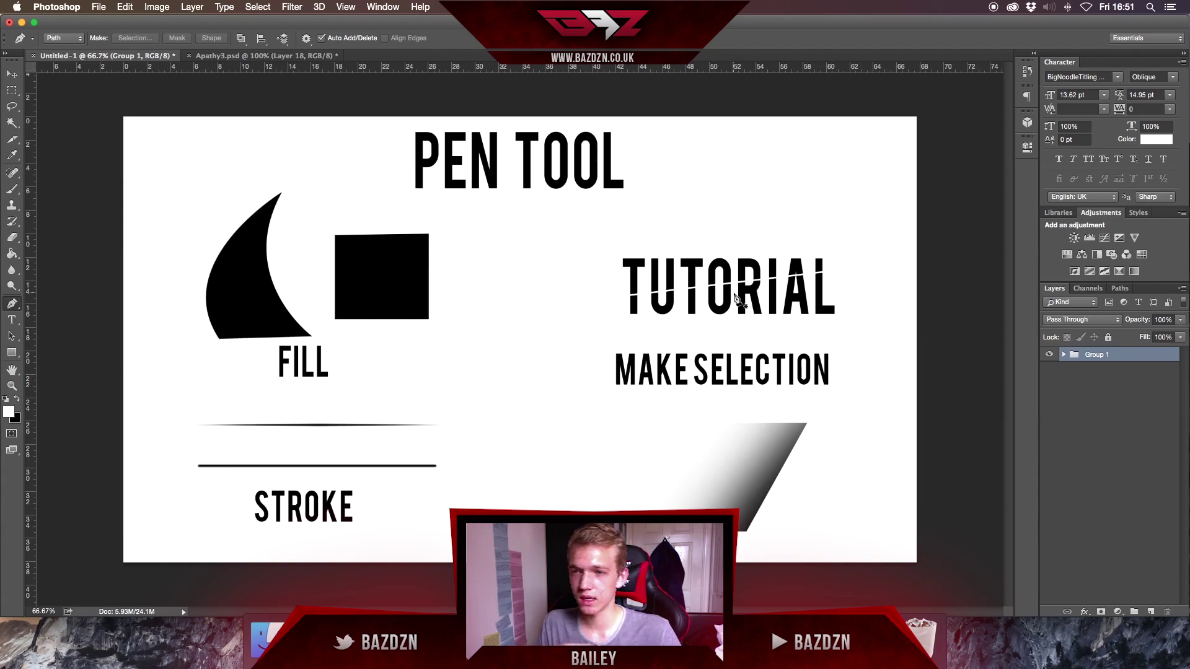
pyautogui.click(12, 319)
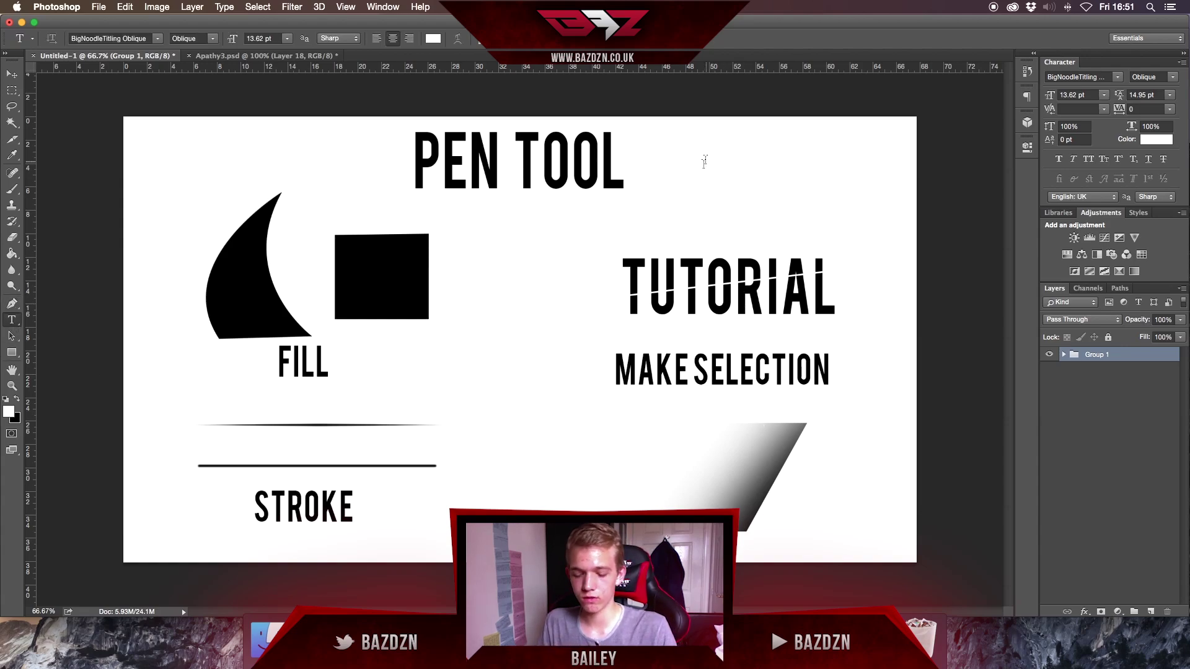
pyautogui.press('super+equal')
pyautogui.press('super+equal')
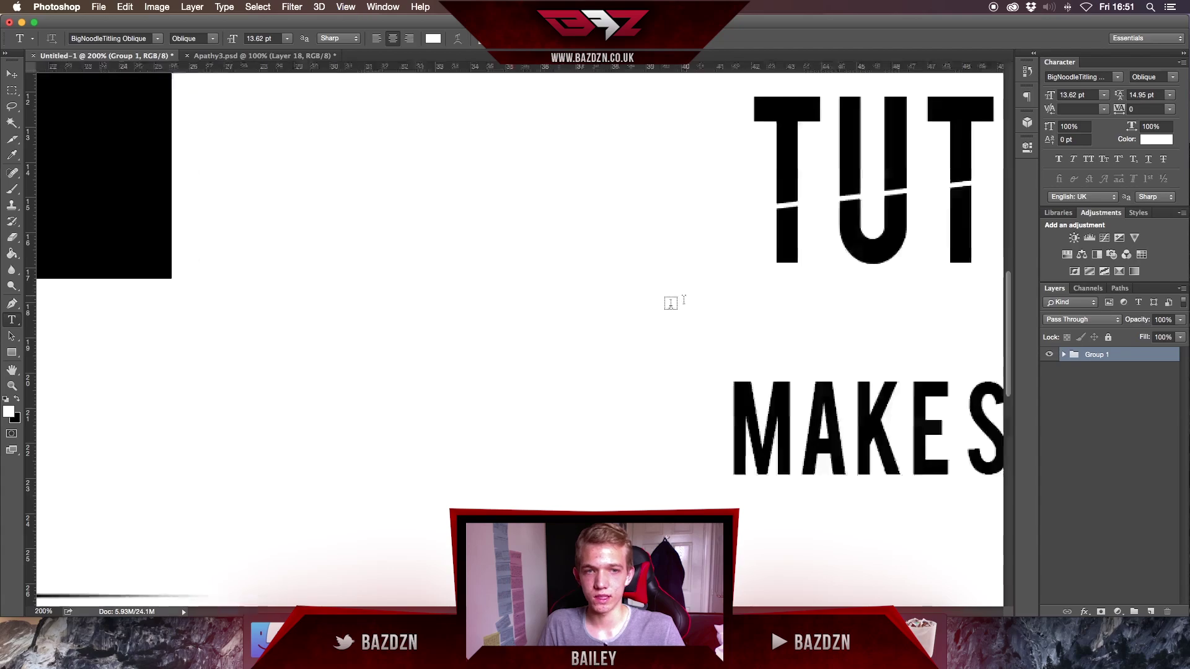
pyautogui.hscroll(-10, 701, 294)
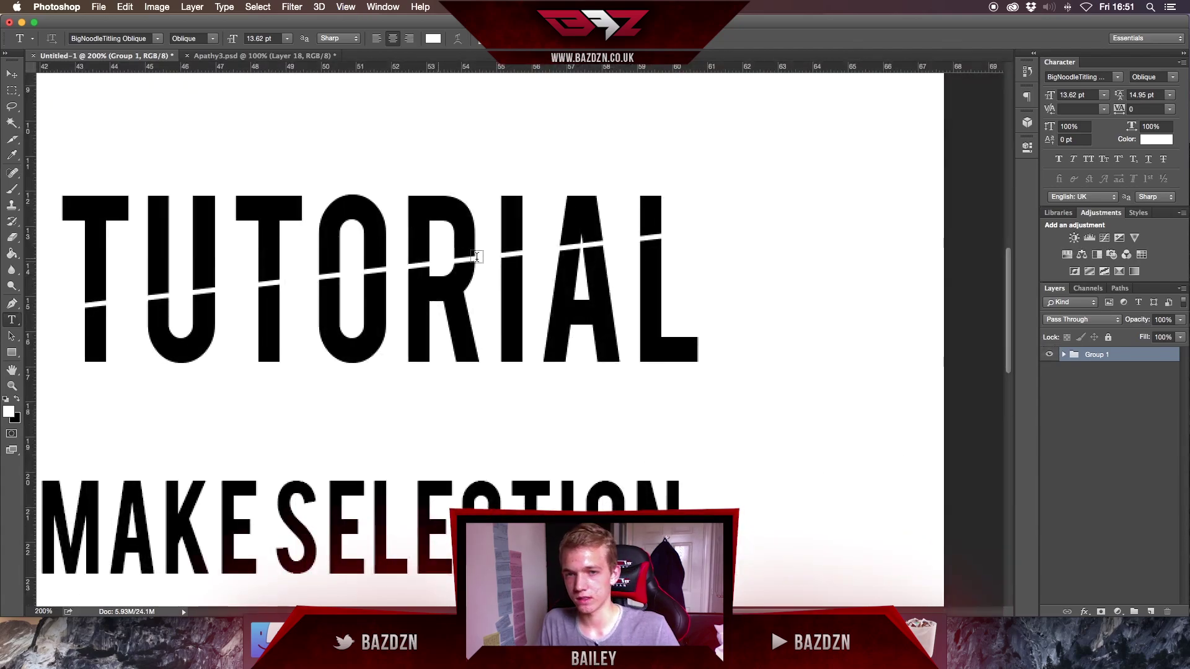
pyautogui.press('super+minus')
pyautogui.press('super+minus')
# - Add the word TEXT in black (#000000) at about 220 pt in the empty area between STROKE and MAKE SELECTION
pyautogui.click(554, 235)
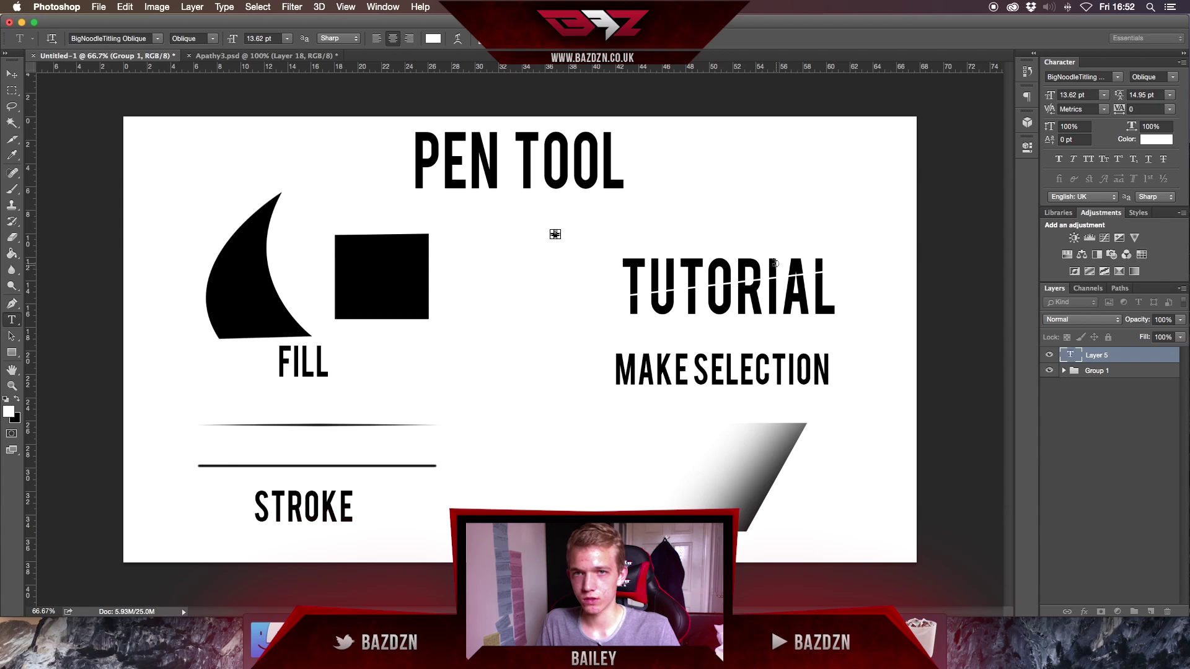
pyautogui.click(433, 38)
pyautogui.write('000000')
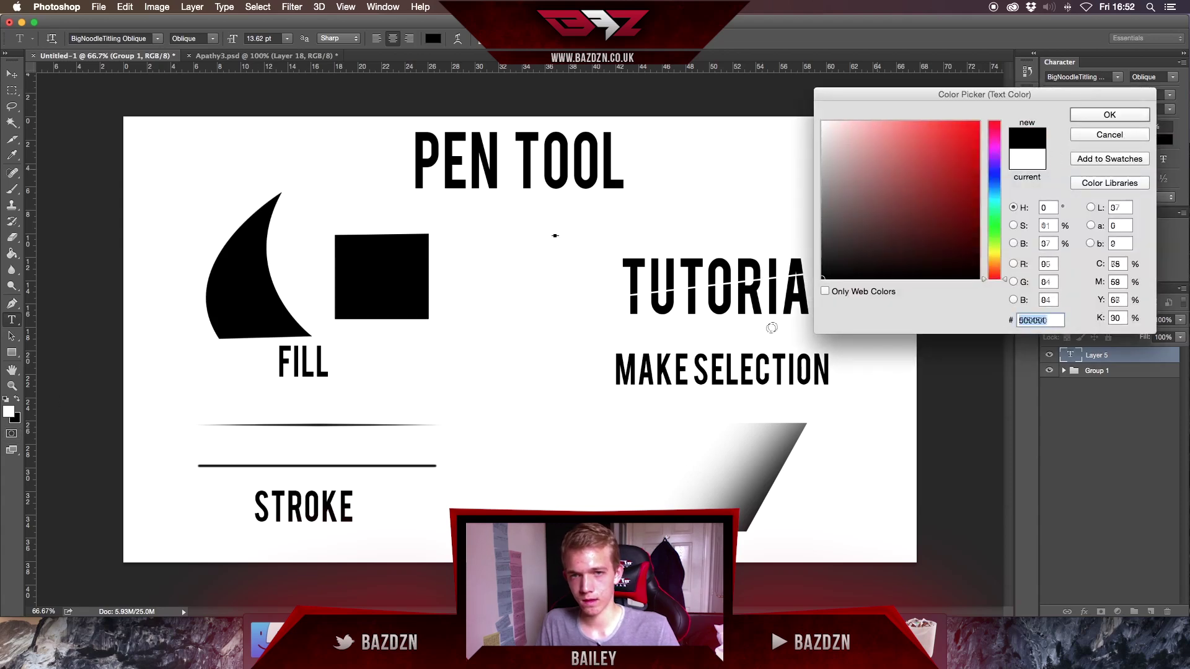
pyautogui.press('Return')
pyautogui.moveTo(561, 230); pyautogui.dragTo(518, 423)
pyautogui.click(11, 74)
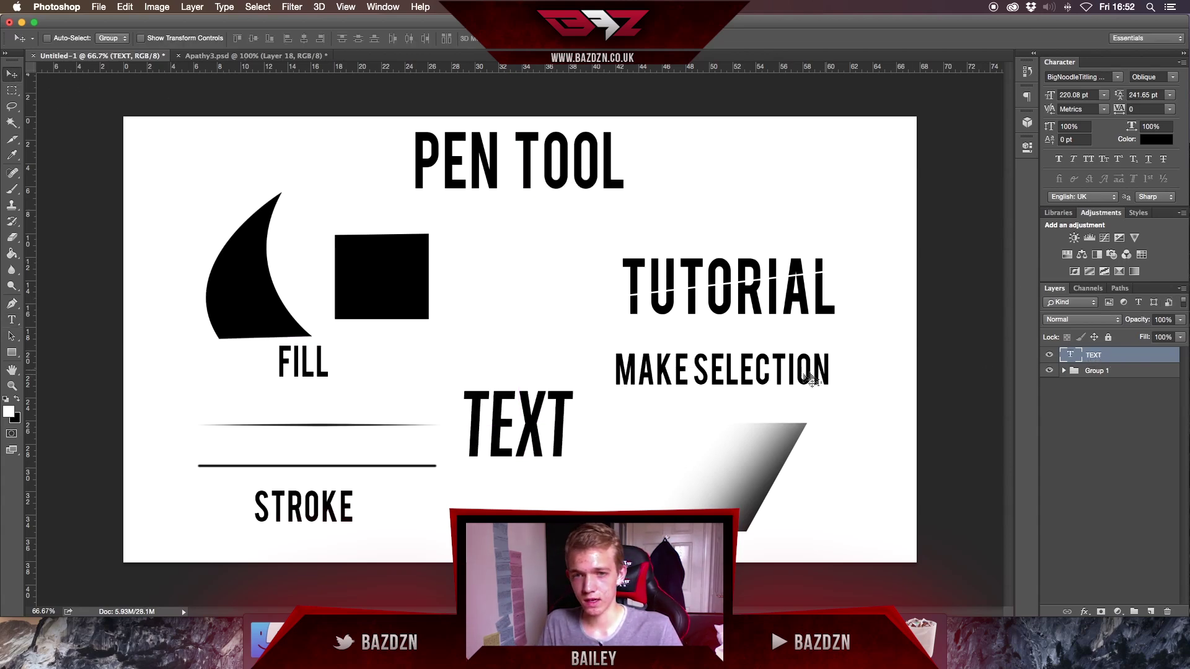
pyautogui.moveTo(528, 397); pyautogui.dragTo(542, 375)
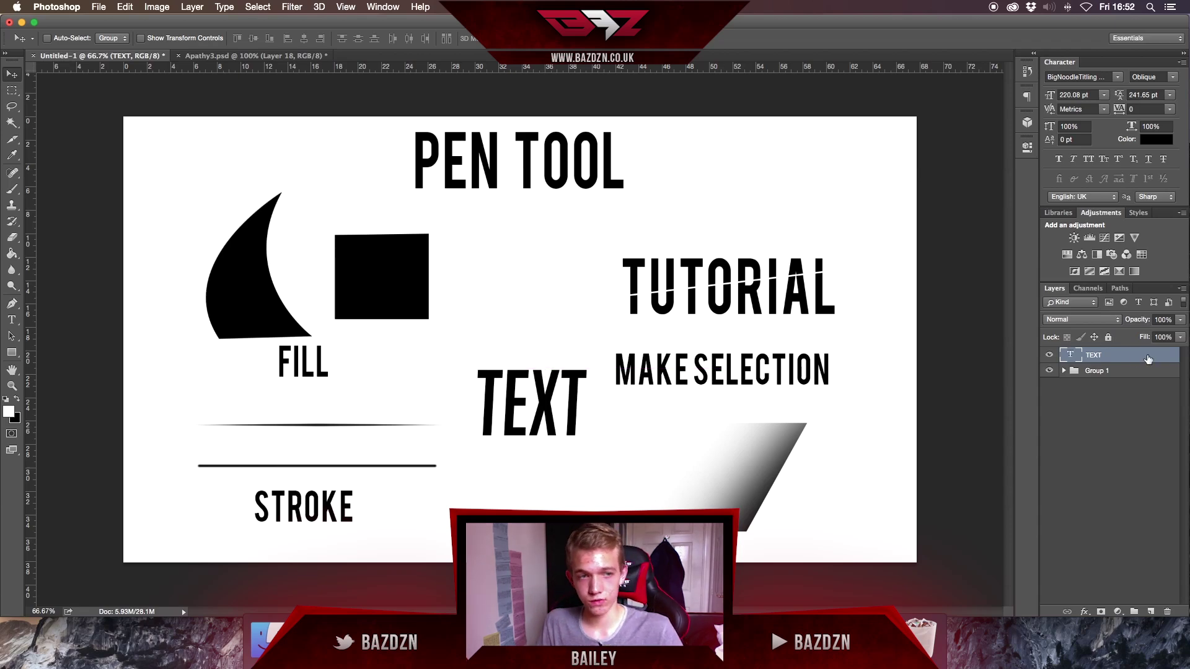
# - Rasterize the TEXT type layer and shift the word slightly toward the STROKE lines
pyautogui.rightClick(1118, 359)
pyautogui.press('Escape')
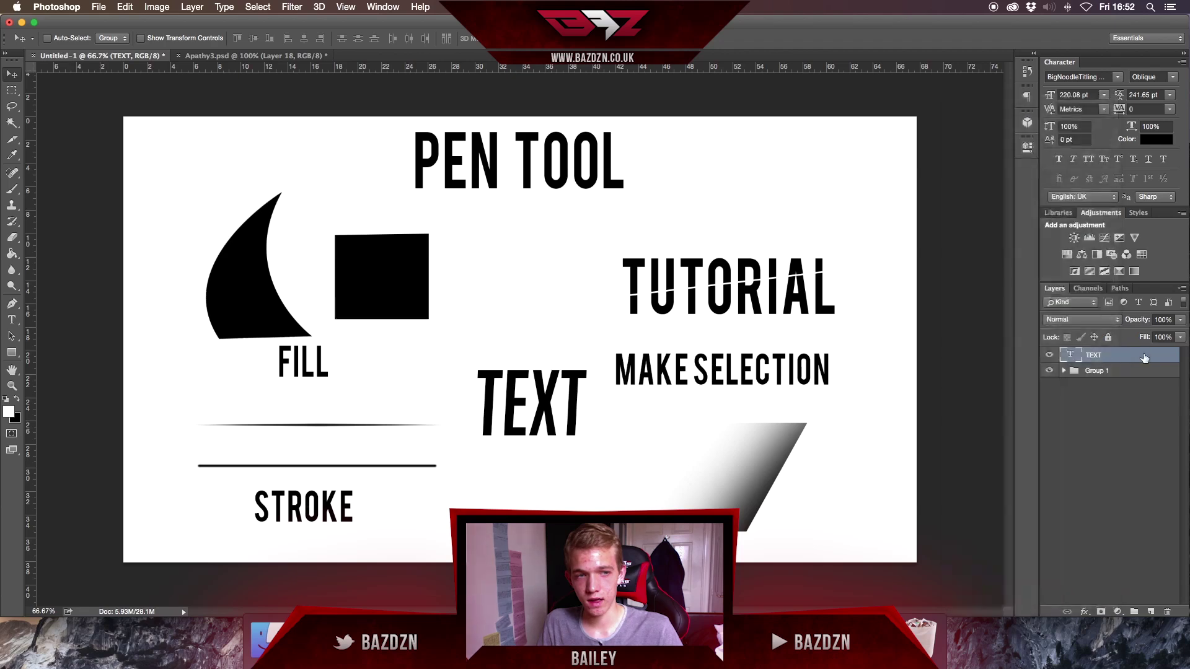
pyautogui.rightClick(1099, 361)
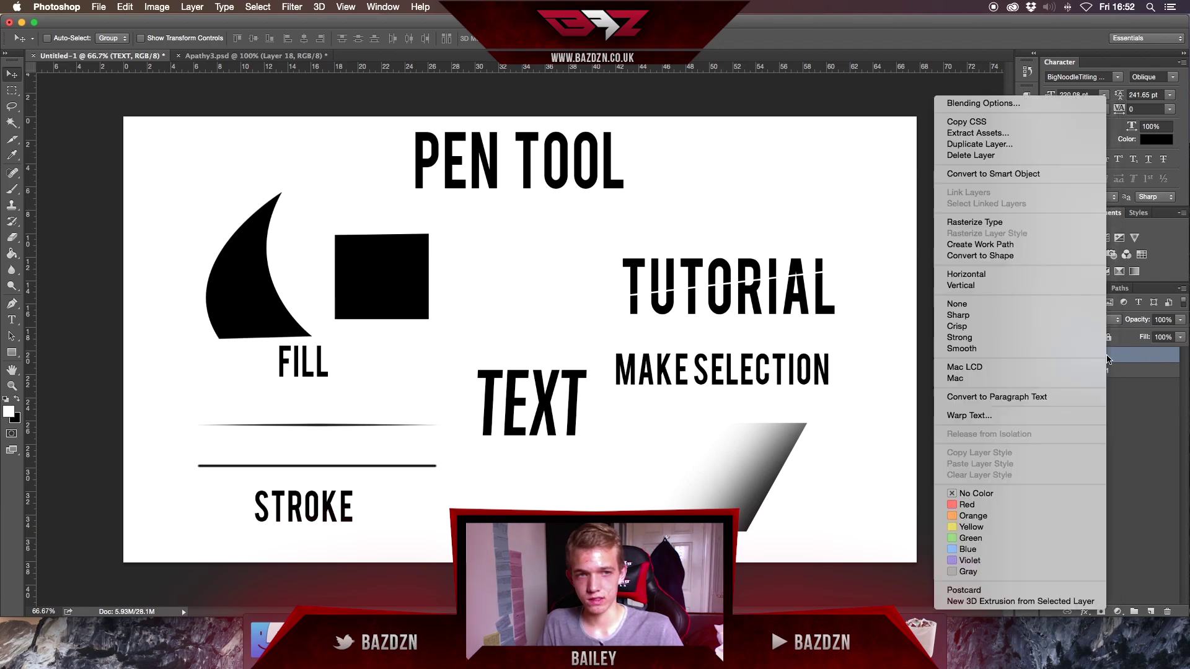
pyautogui.click(1014, 231)
pyautogui.moveTo(497, 480); pyautogui.dragTo(483, 473)
# - Try to edit the rasterized TEXT with the Type tool, and test dragging the word with the Move tool
pyautogui.press('t')
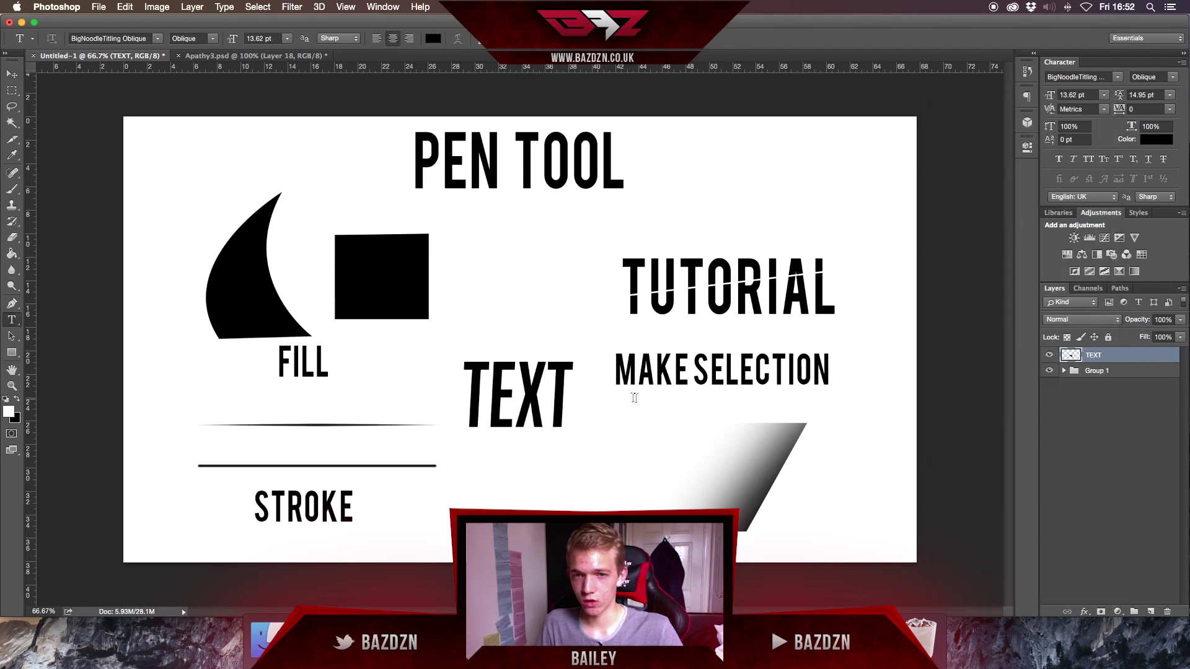
pyautogui.click(539, 380)
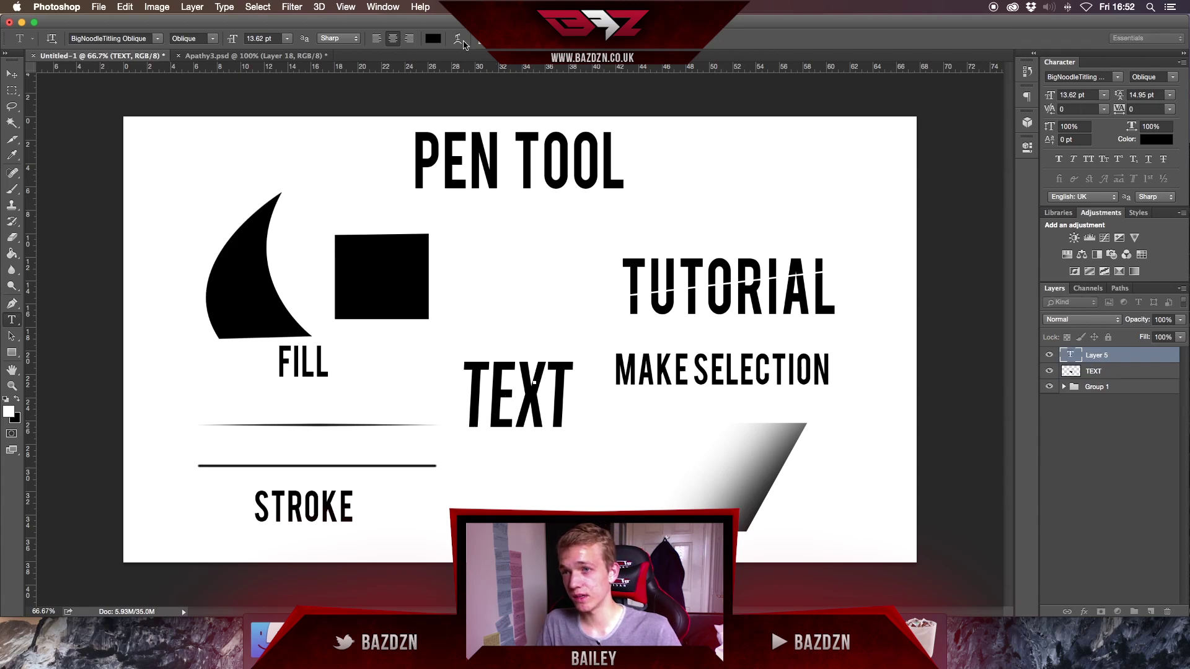
pyautogui.press('Escape')
pyautogui.click(11, 74)
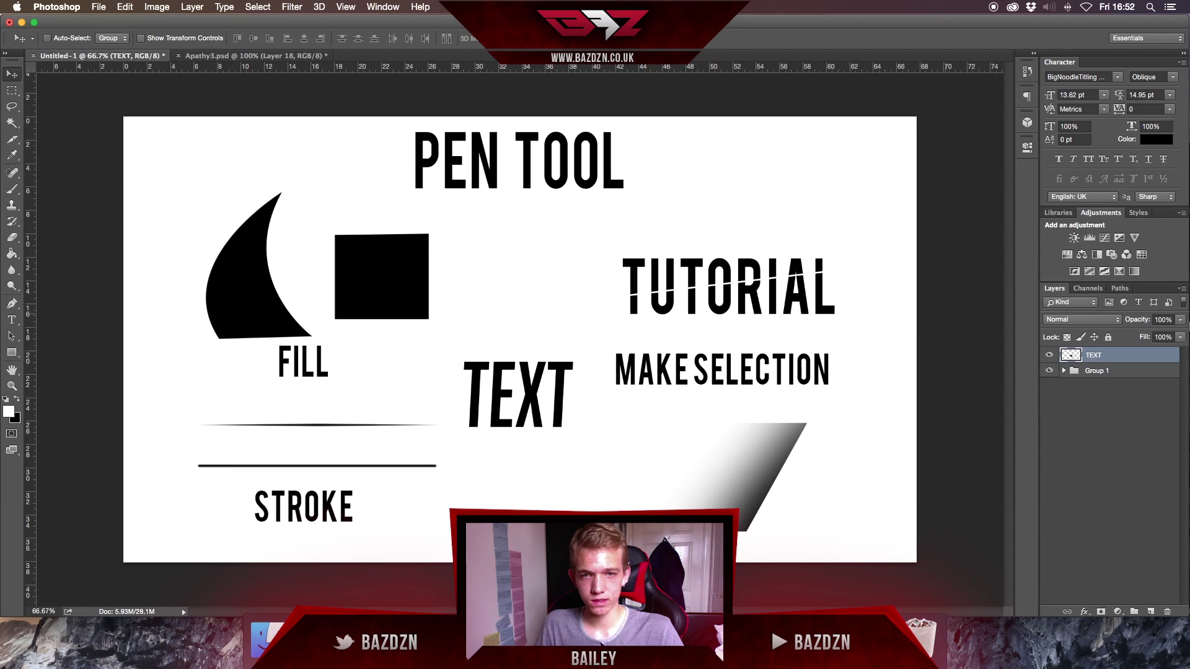
pyautogui.moveTo(632, 319); pyautogui.dragTo(589, 347)
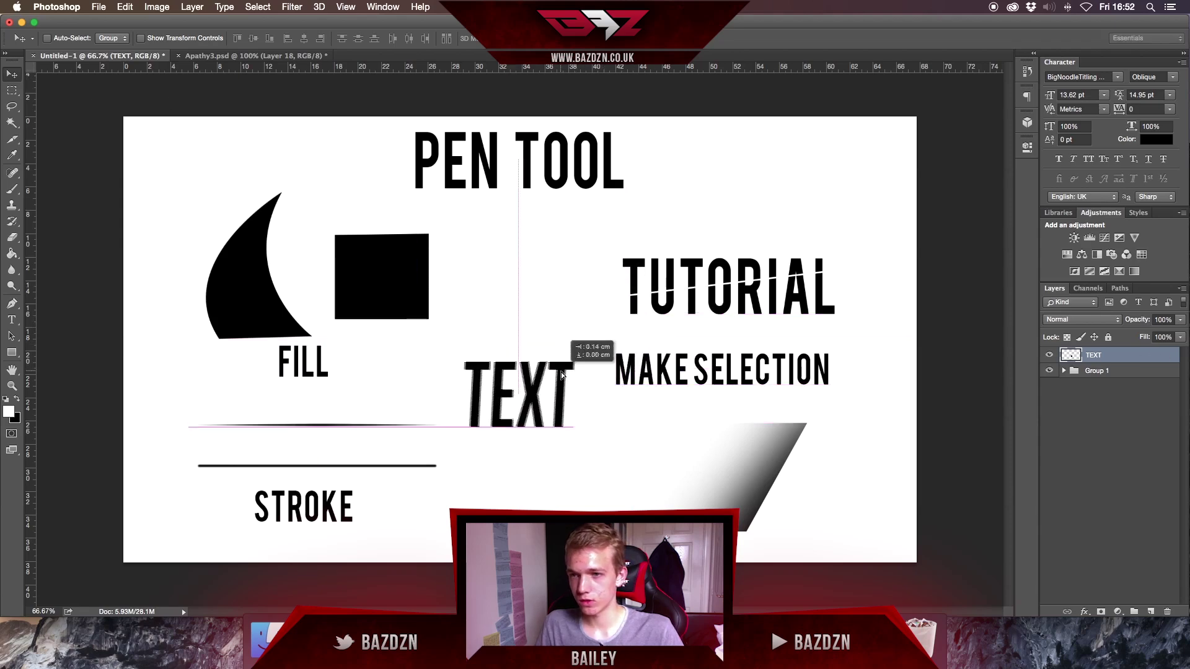
# - Draw a closed Pen path around the upper part of TEXT, with a straight diagonal edge cutting across the letters
pyautogui.click(14, 306)
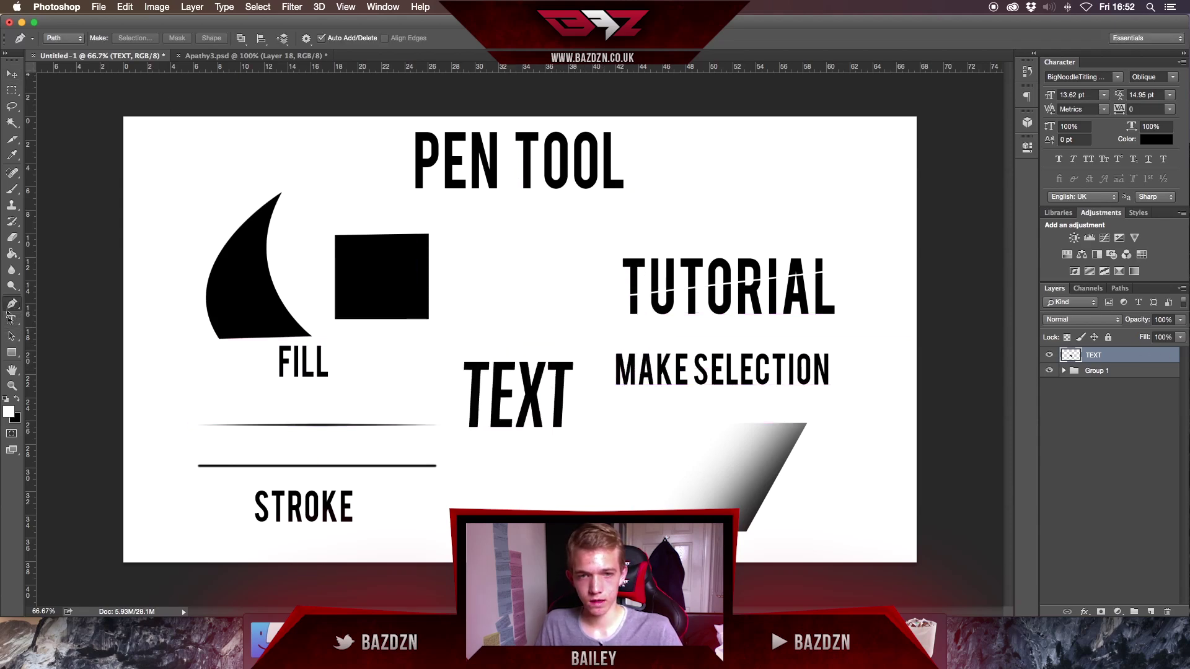
pyautogui.click(443, 411)
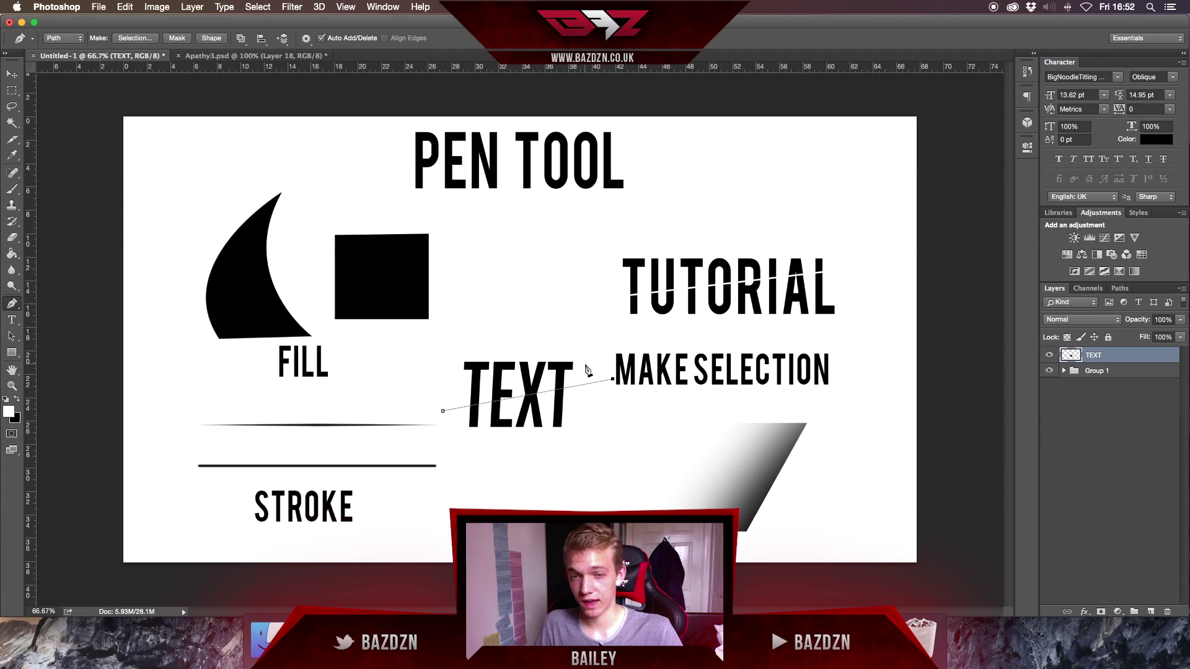
pyautogui.click(455, 343)
pyautogui.click(443, 410)
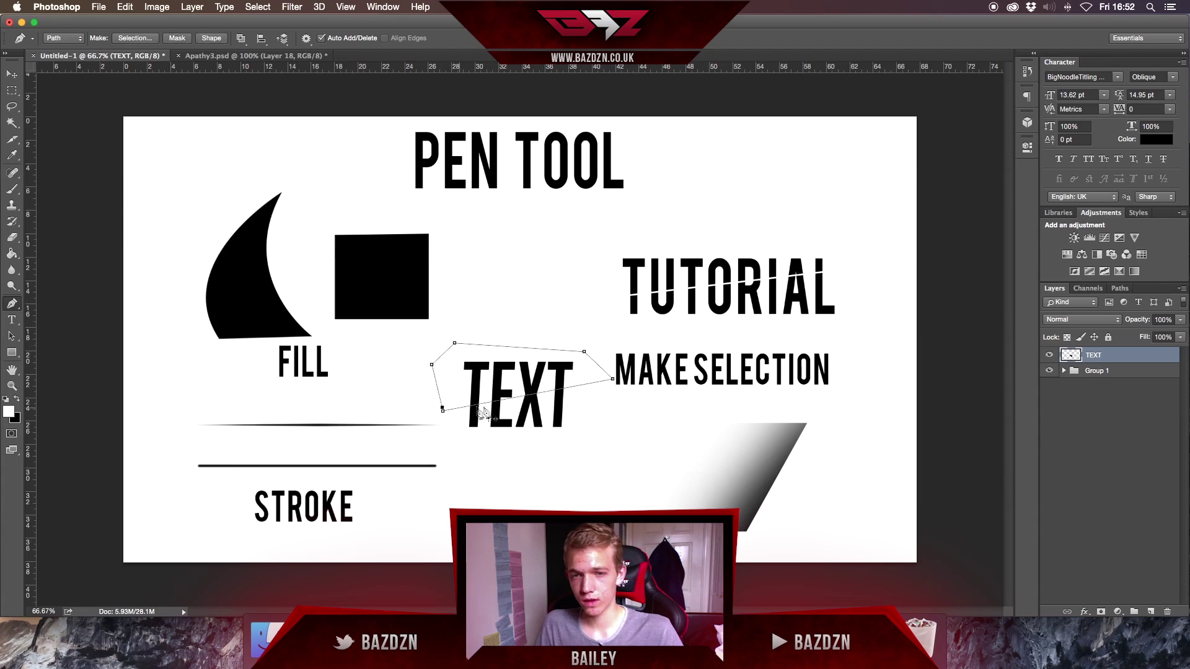
# - Convert the closed path over the upper part of TEXT into a new anti-aliased selection with a feather radius of 0 pixels
pyautogui.rightClick(510, 377)
pyautogui.rightClick(497, 376)
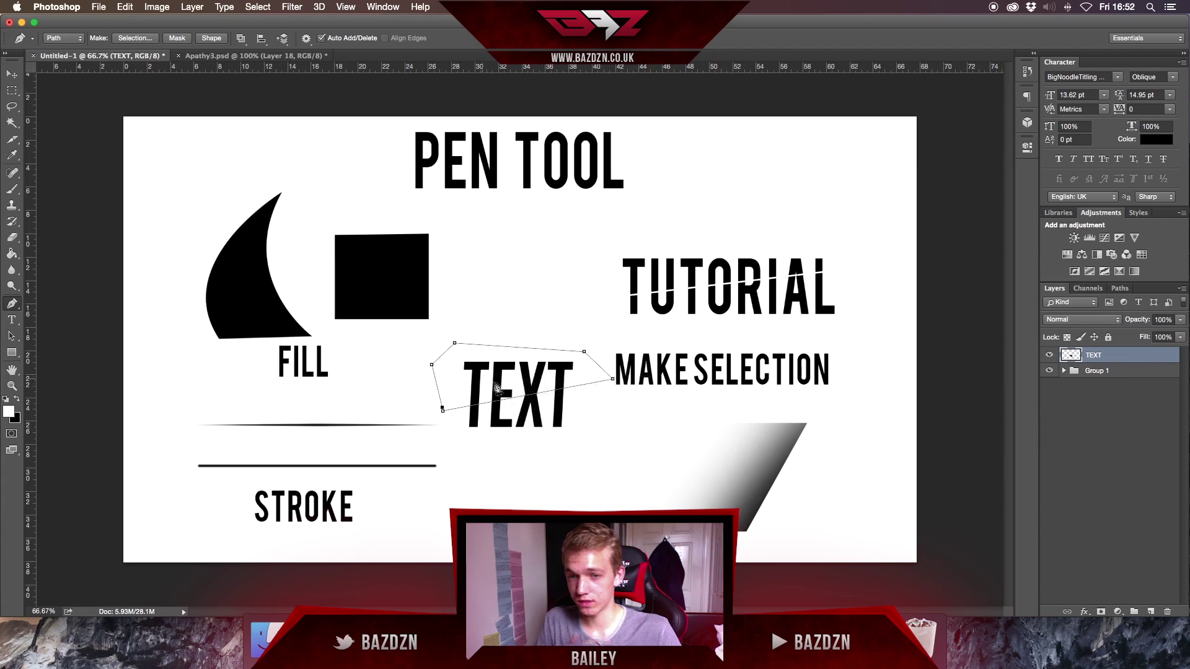
pyautogui.rightClick(497, 376)
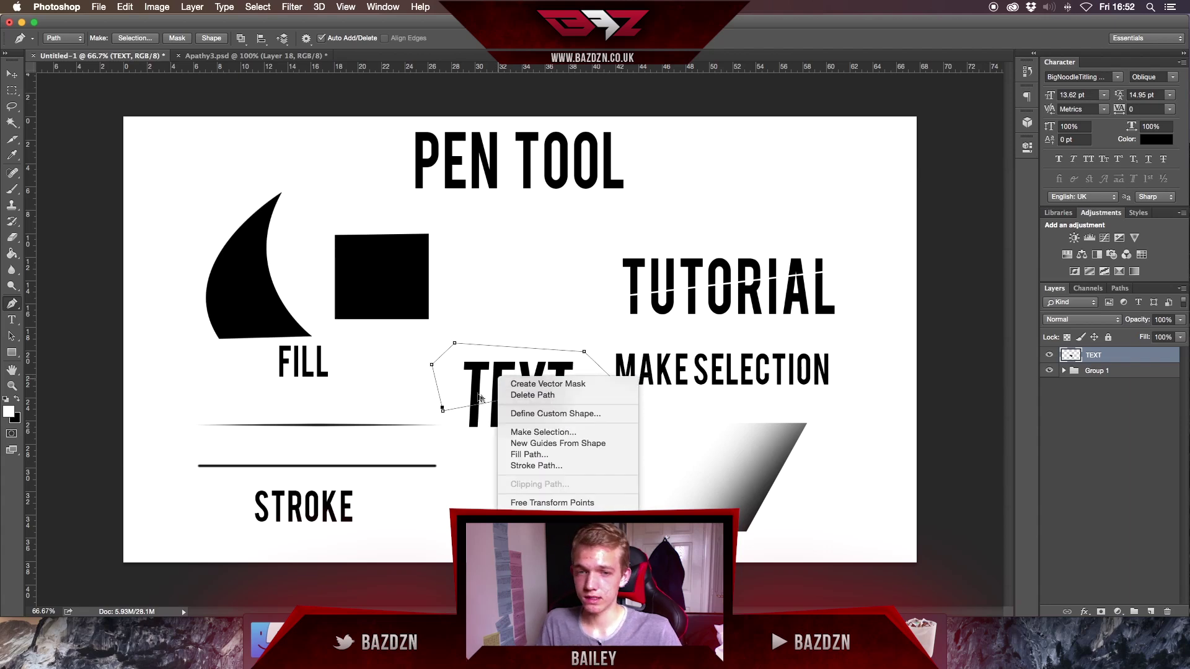
pyautogui.click(575, 435)
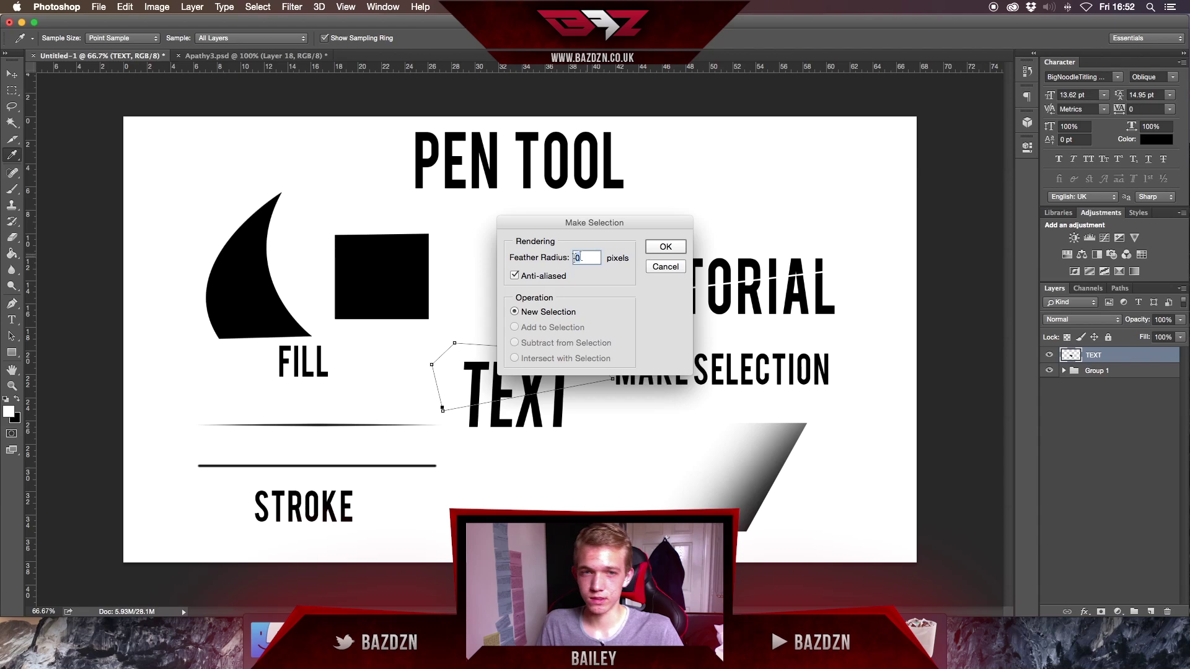
pyautogui.click(661, 246)
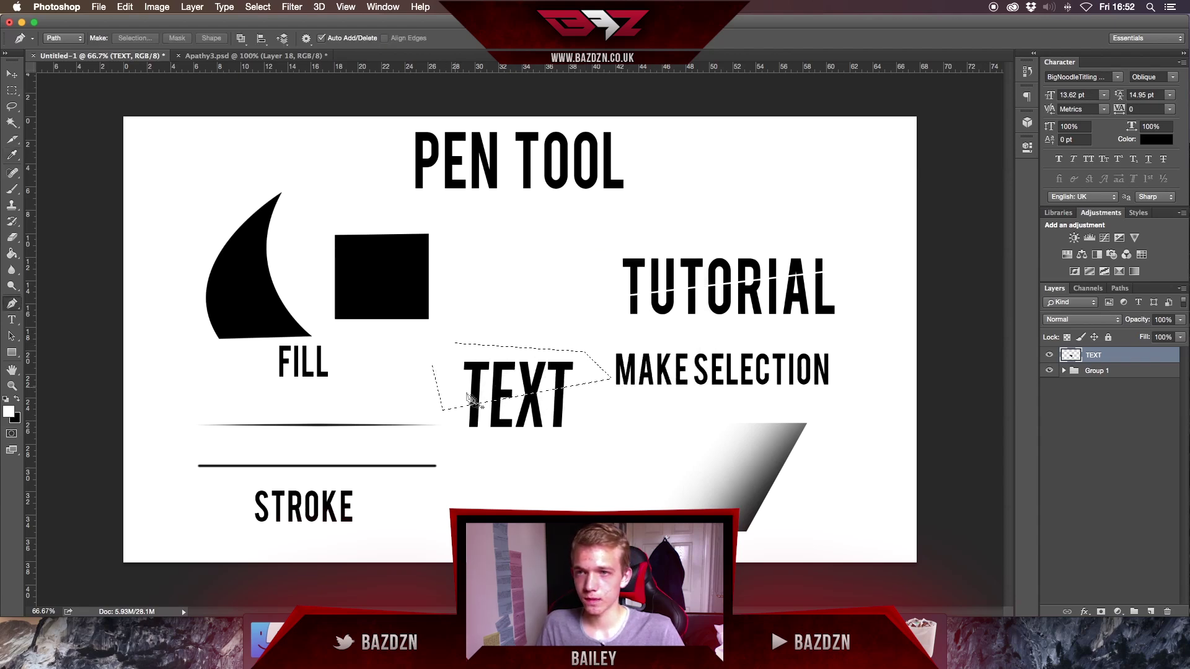
# - Shift the selected upper part of the TEXT lettering slightly left to create a sliced look, and clear the selection
pyautogui.press('v')
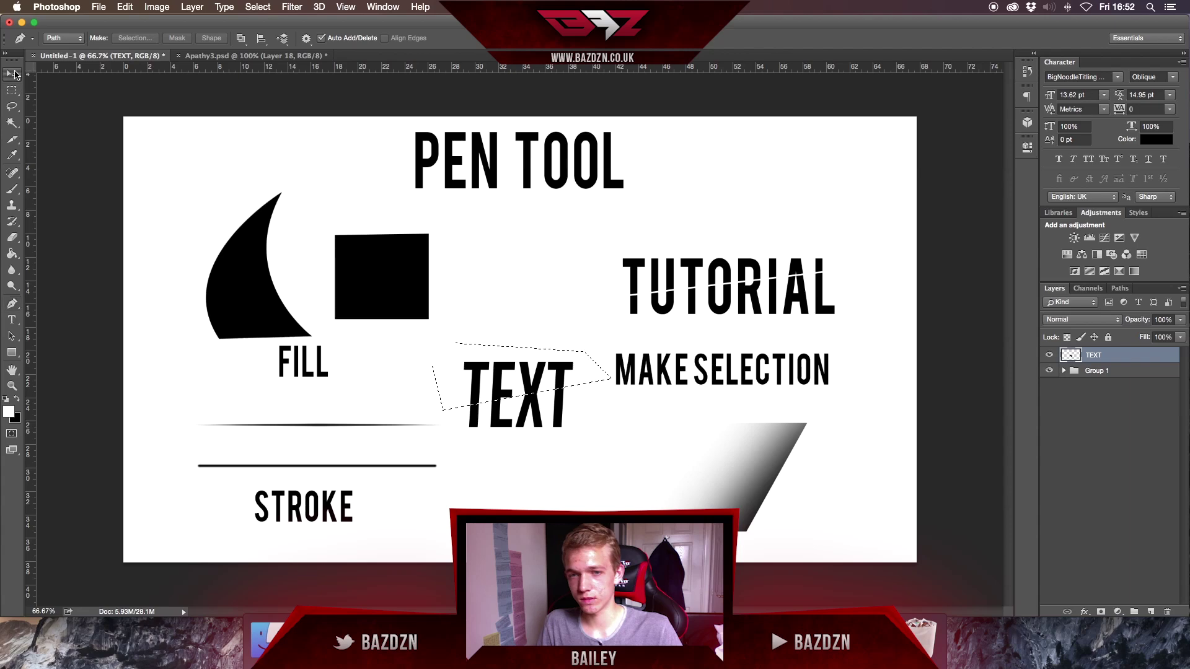
pyautogui.moveTo(528, 381)
pyautogui.mouseDown()
pyautogui.moveTo(525, 367)
pyautogui.moveTo(526, 394)
pyautogui.moveTo(522, 376)
pyautogui.moveTo(494, 384)
pyautogui.moveTo(507, 384)
pyautogui.moveTo(508, 427)
pyautogui.moveTo(518, 382)
pyautogui.mouseUp()
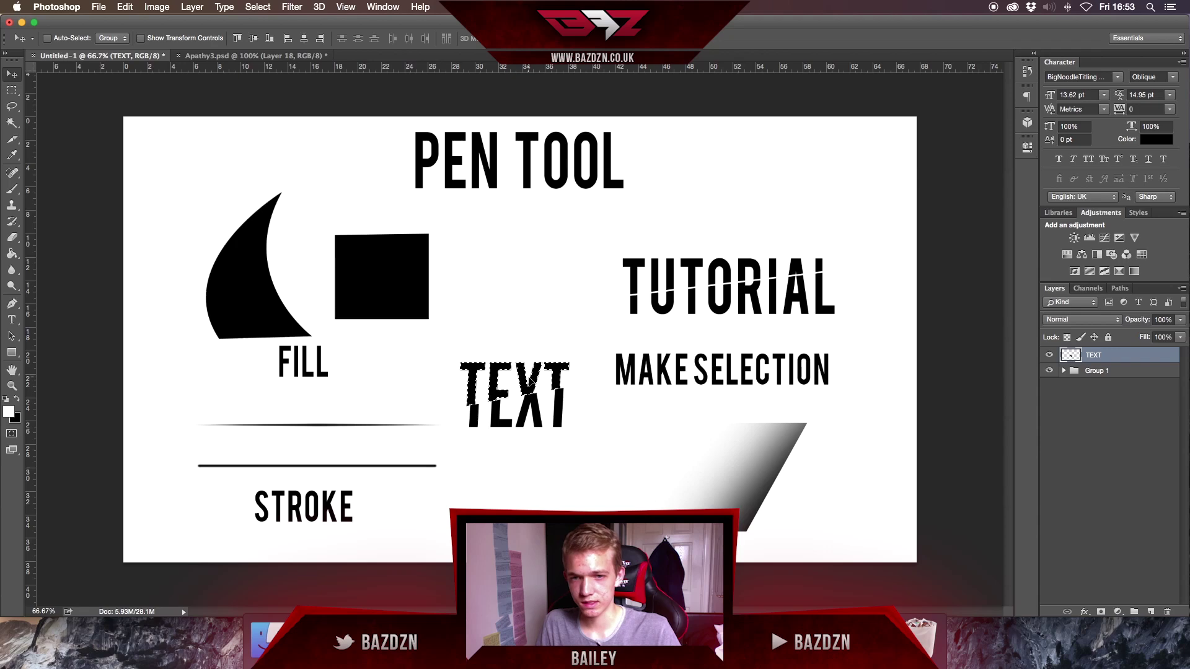
pyautogui.click(11, 123)
pyautogui.hotkey('ctrl', 'd')
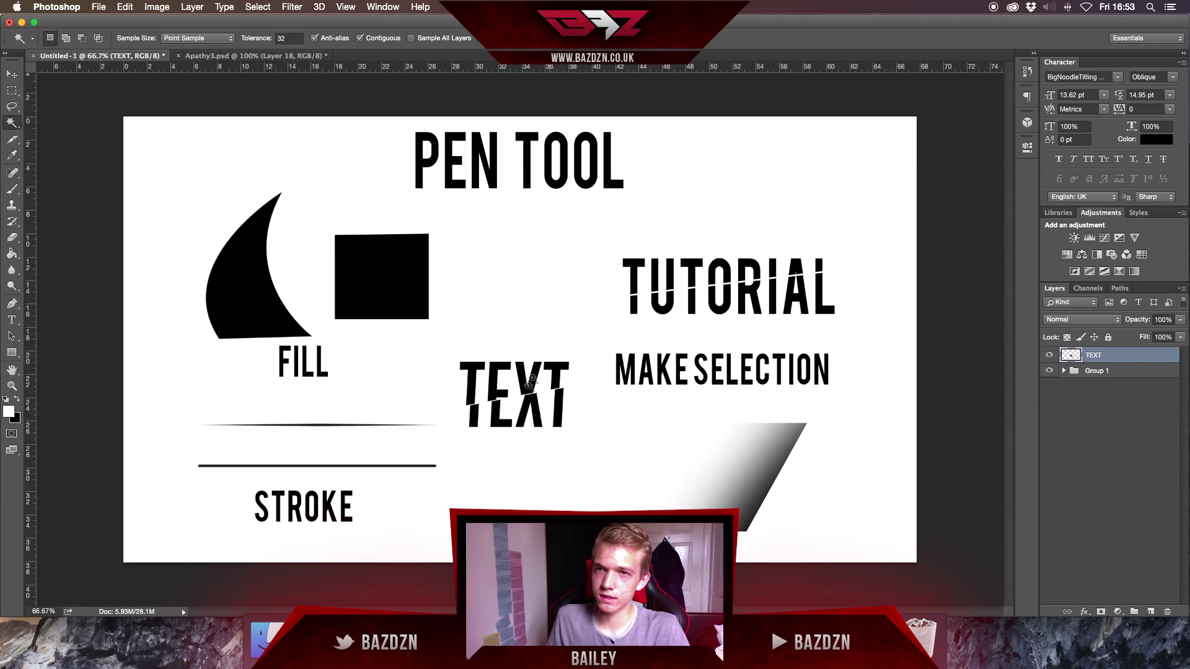
# - Switch to the Apathy3.psd banner and delete its existing diagonal overlay layer, Layer 18
pyautogui.click(239, 56)
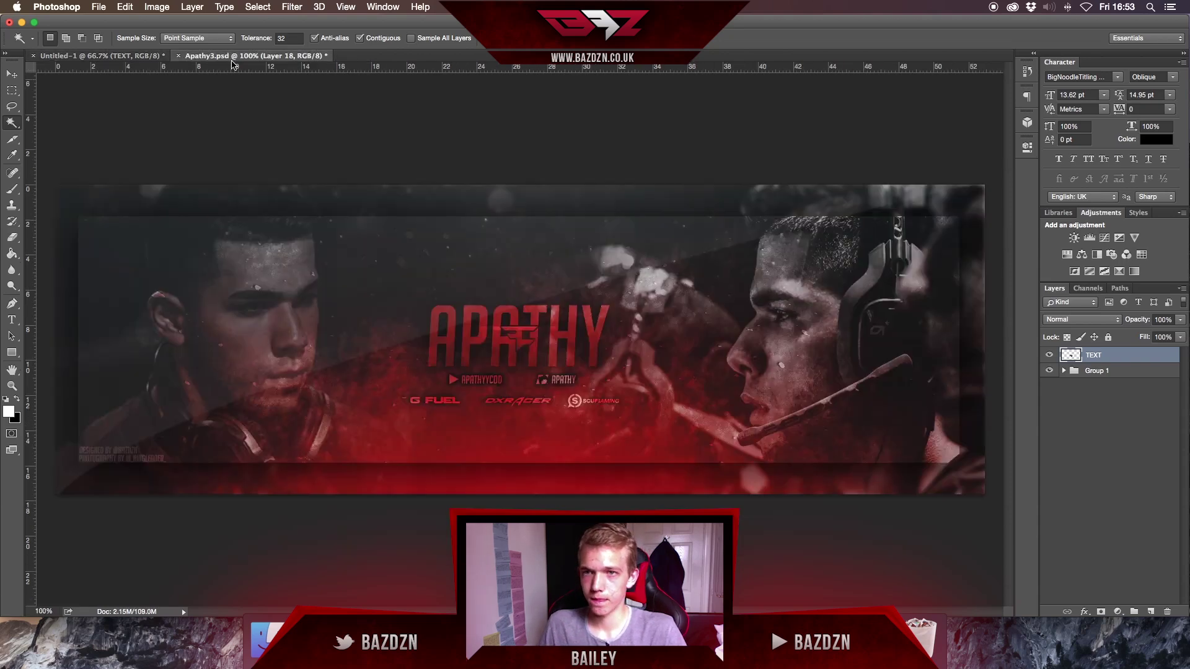
pyautogui.hotkey('ctrl', 'Tab')
pyautogui.click(273, 57)
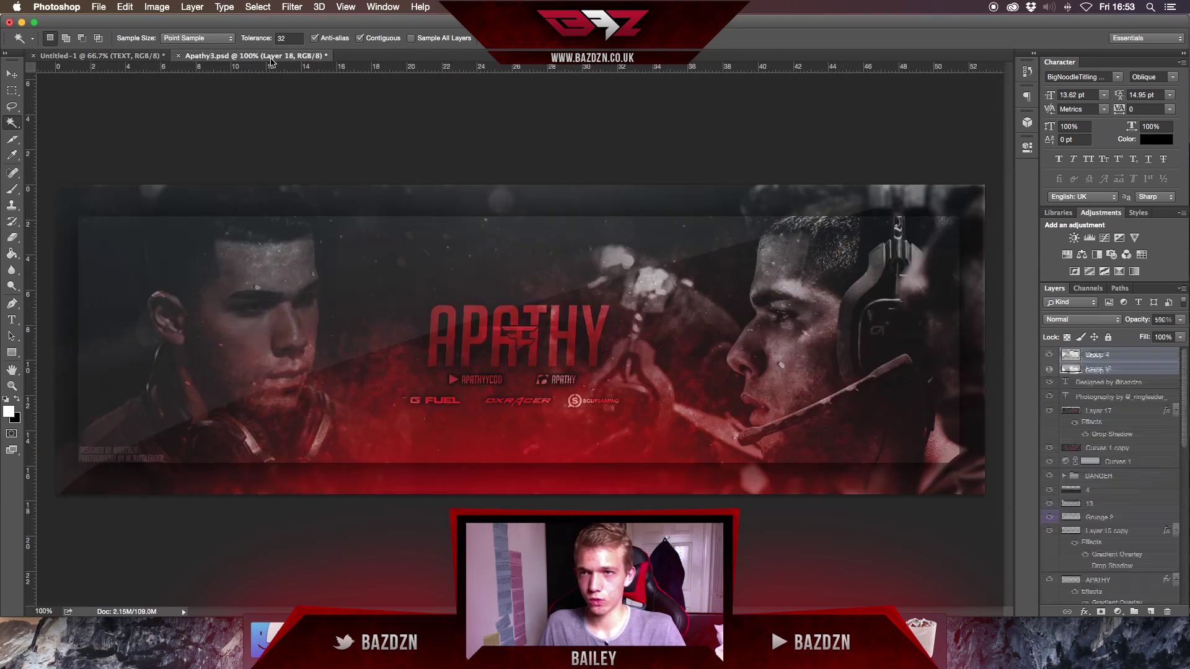
pyautogui.hotkey('ctrl', 'Tab')
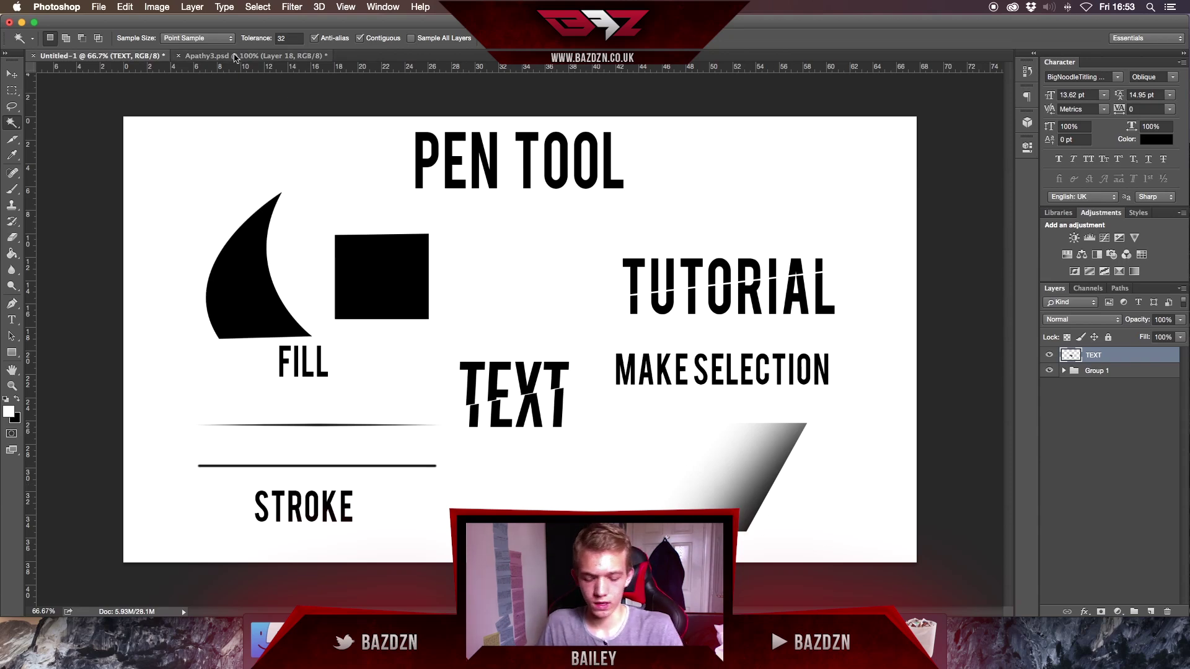
pyautogui.hotkey('ctrl', 'Tab')
pyautogui.press('Delete')
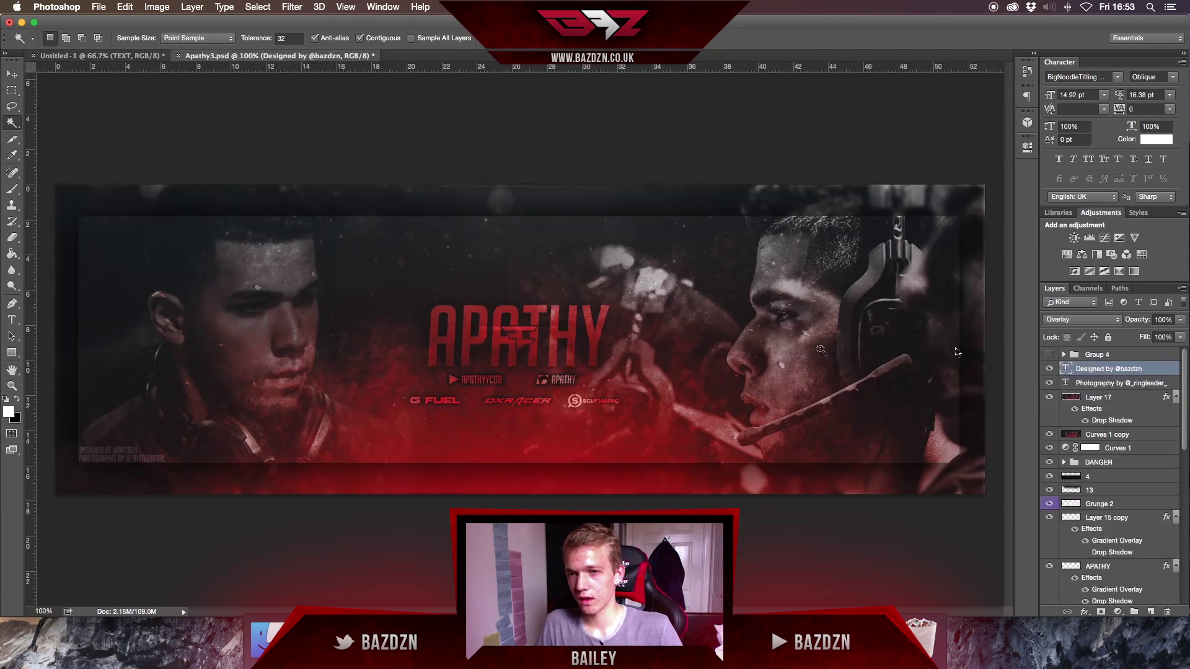
# - Draw a closed Pen path around the banner's left part, with a straight diagonal edge running down past the APATHY title's left side
pyautogui.click(12, 303)
pyautogui.click(392, 229)
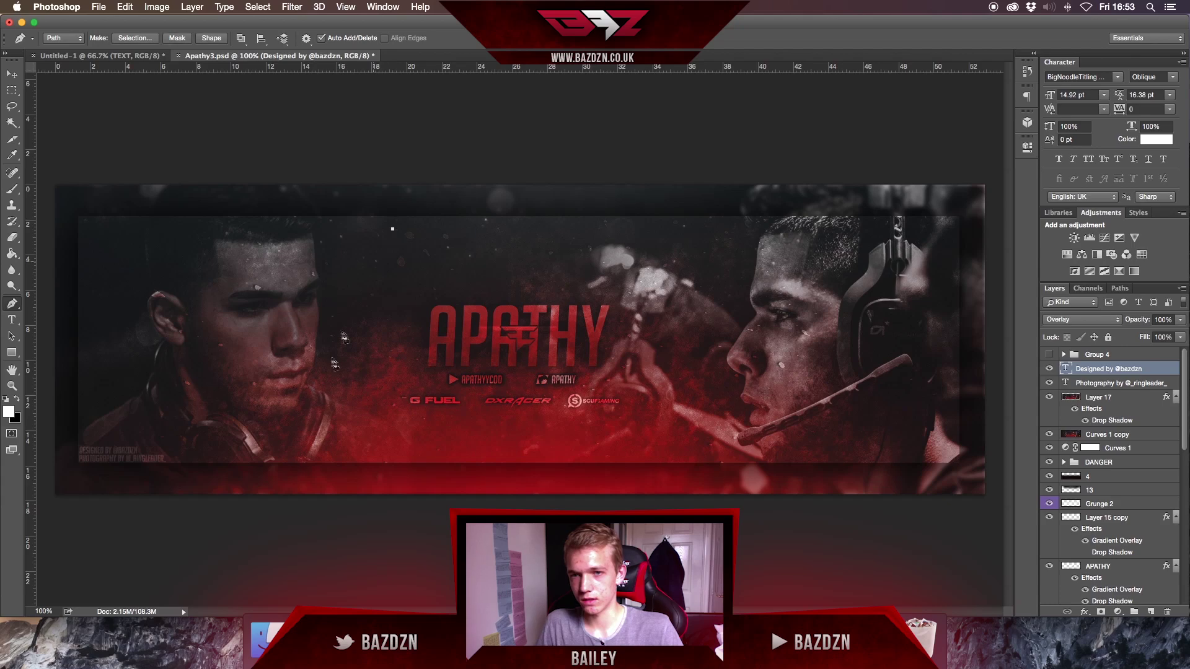
pyautogui.hotkey('ctrl', 'z')
pyautogui.click(480, 179)
pyautogui.click(271, 543)
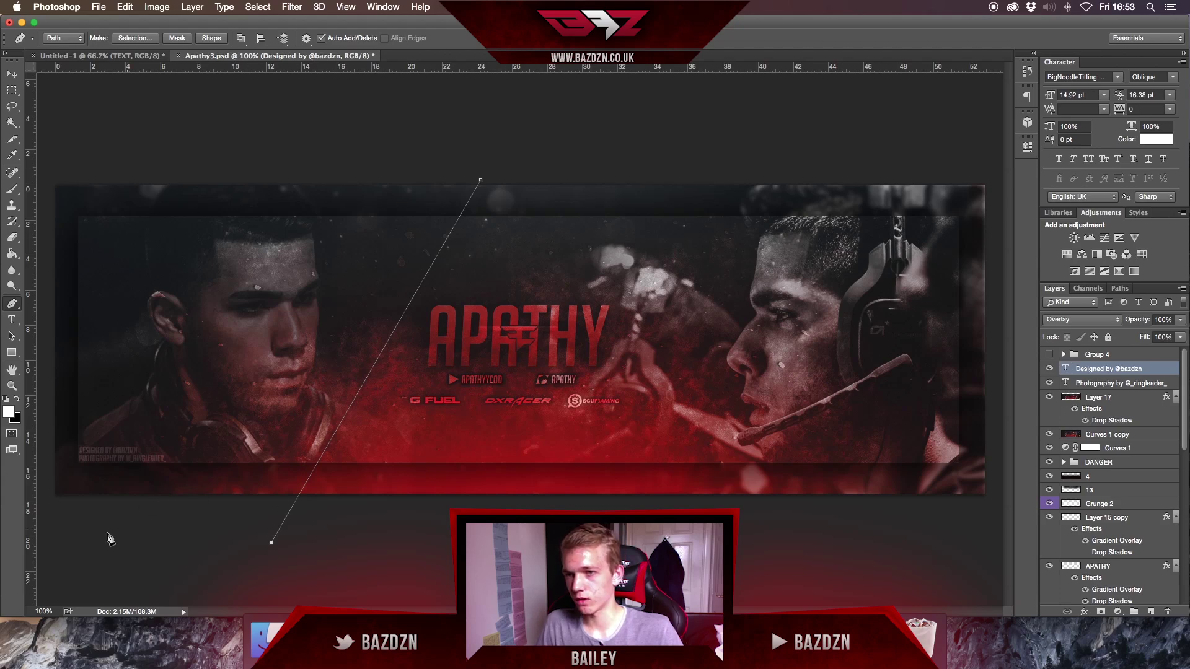
pyautogui.click(45, 505)
pyautogui.press('super+z')
pyautogui.click(52, 149)
pyautogui.click(321, 165)
pyautogui.click(482, 181)
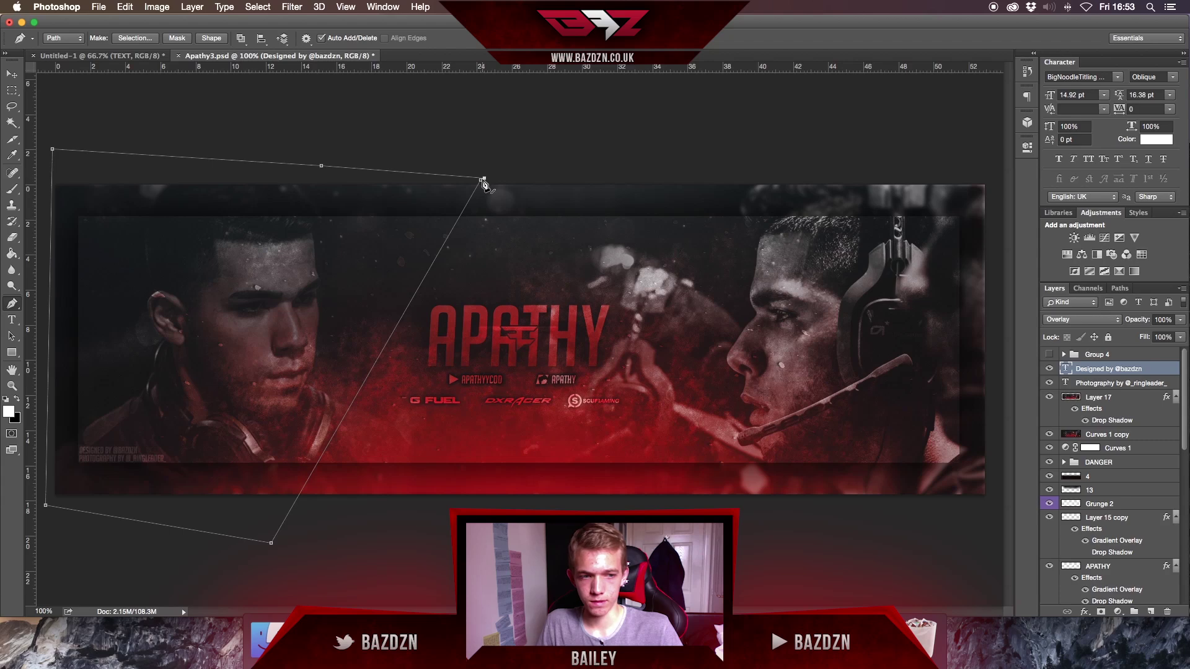
# - Add a new layer above the designer credit layer and turn the closed path into a selection
pyautogui.click(1152, 612)
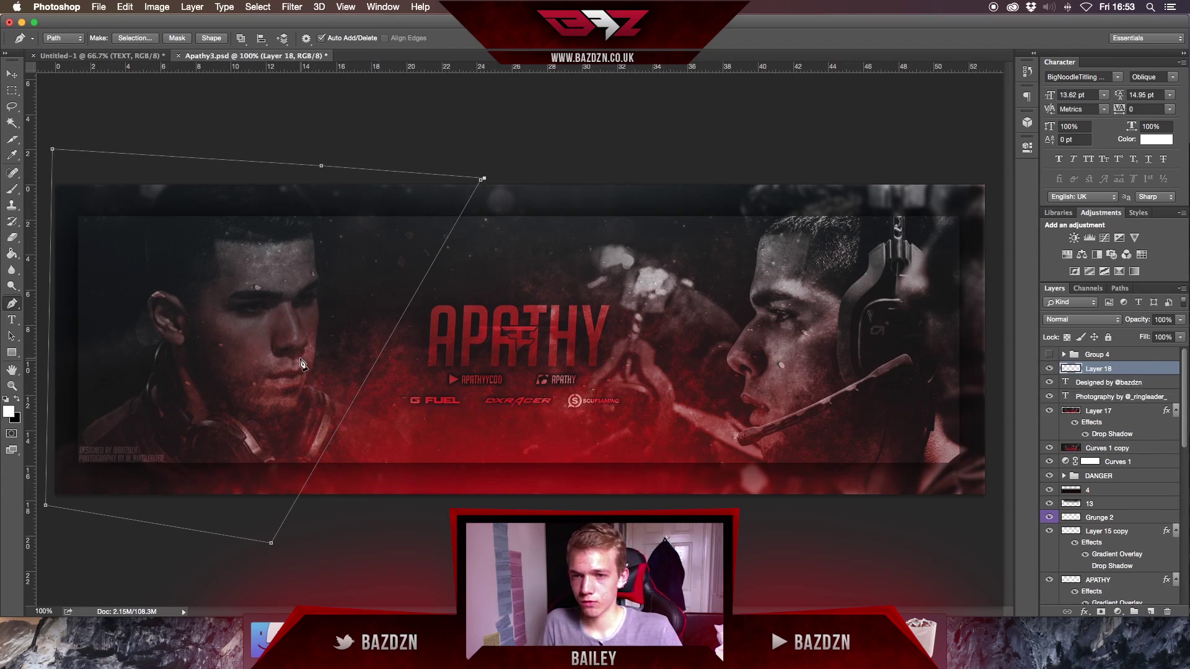
pyautogui.rightClick(287, 326)
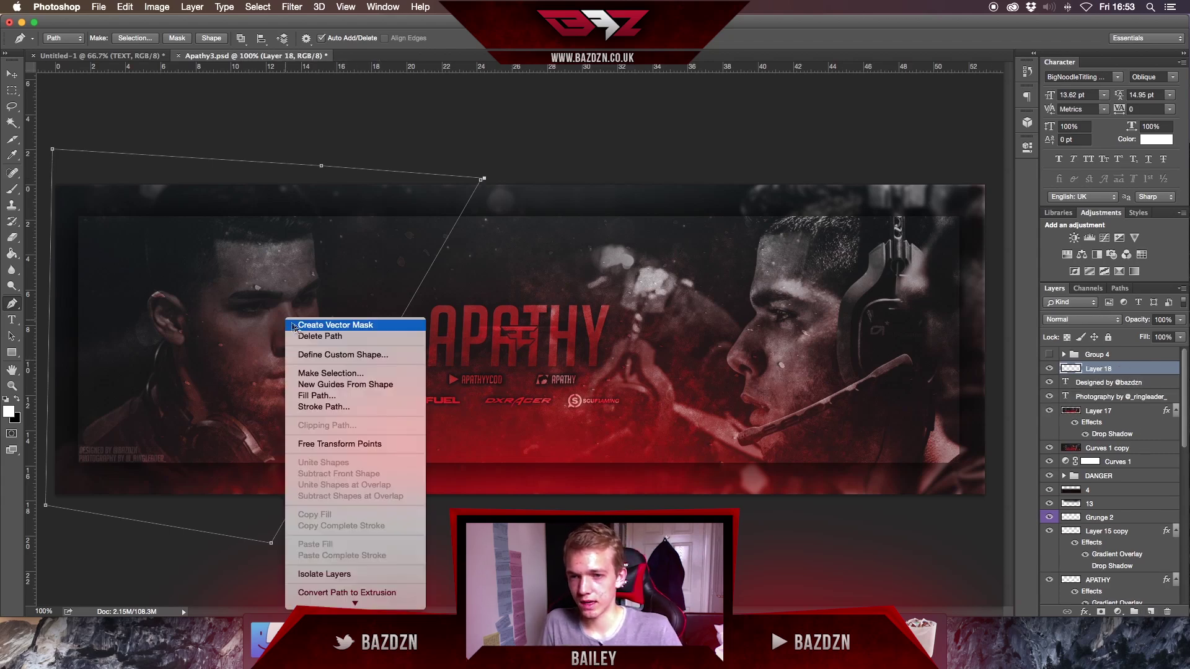
pyautogui.click(327, 376)
pyautogui.press('Return')
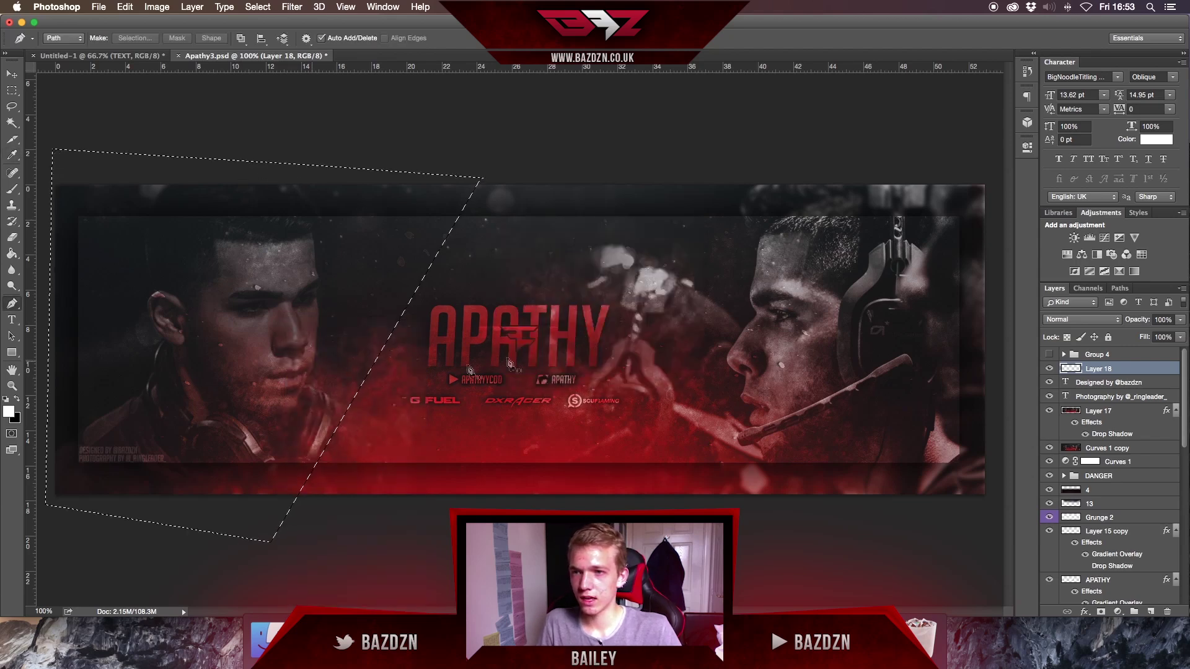
# - Activate the Brush tool with white as the foreground colour and enlarge its tip for painting inside the selection
pyautogui.press('b')
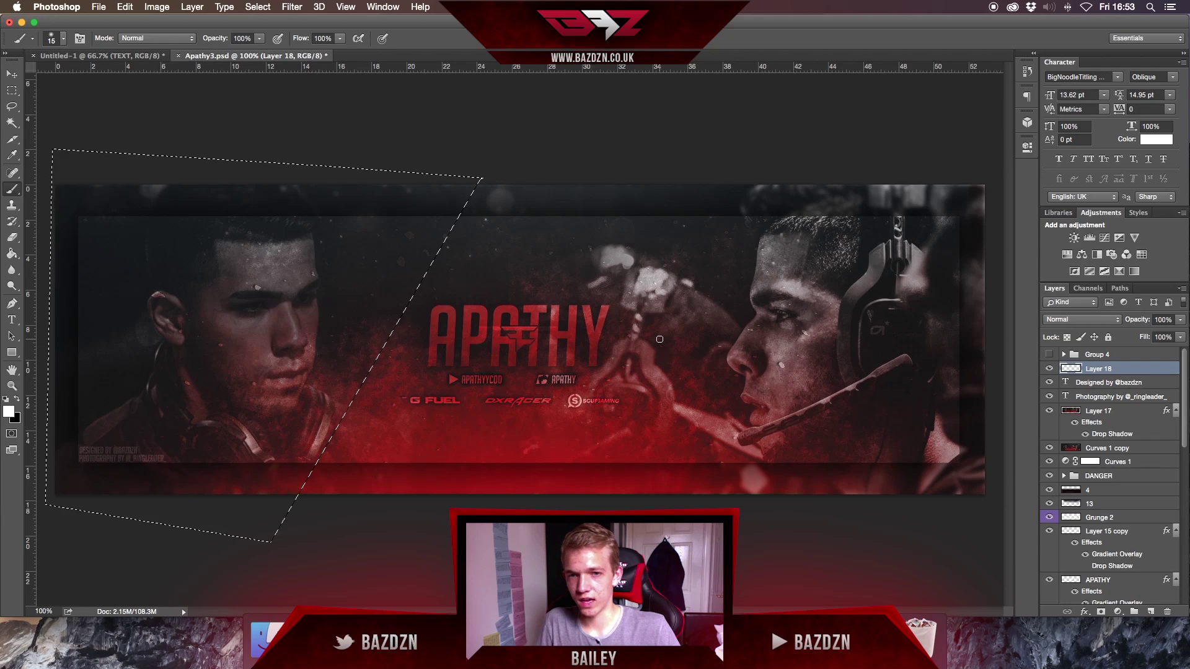
pyautogui.press(']')
pyautogui.press(']')
pyautogui.press(']')
pyautogui.press(']')
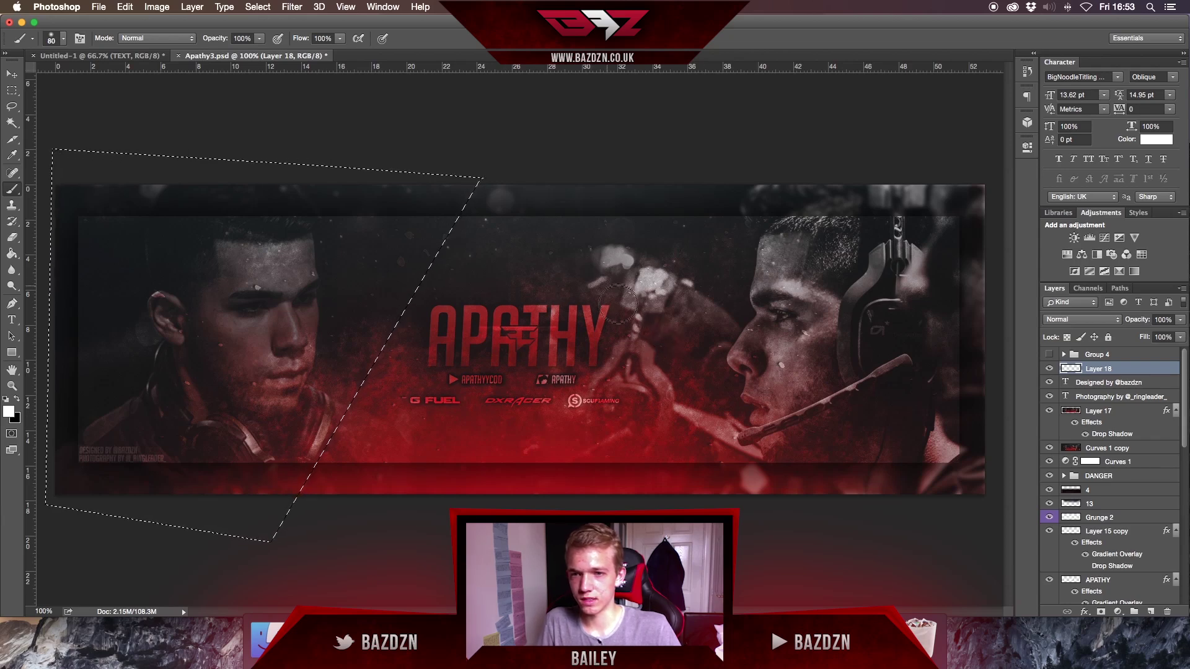
pyautogui.click(260, 312)
pyautogui.press('super+z')
pyautogui.moveTo(267, 260)
pyautogui.mouseDown()
pyautogui.moveTo(223, 330)
pyautogui.moveTo(247, 266)
pyautogui.moveTo(155, 347)
pyautogui.moveTo(243, 283)
pyautogui.mouseUp()
pyautogui.press('super+z')
pyautogui.press('super+z')
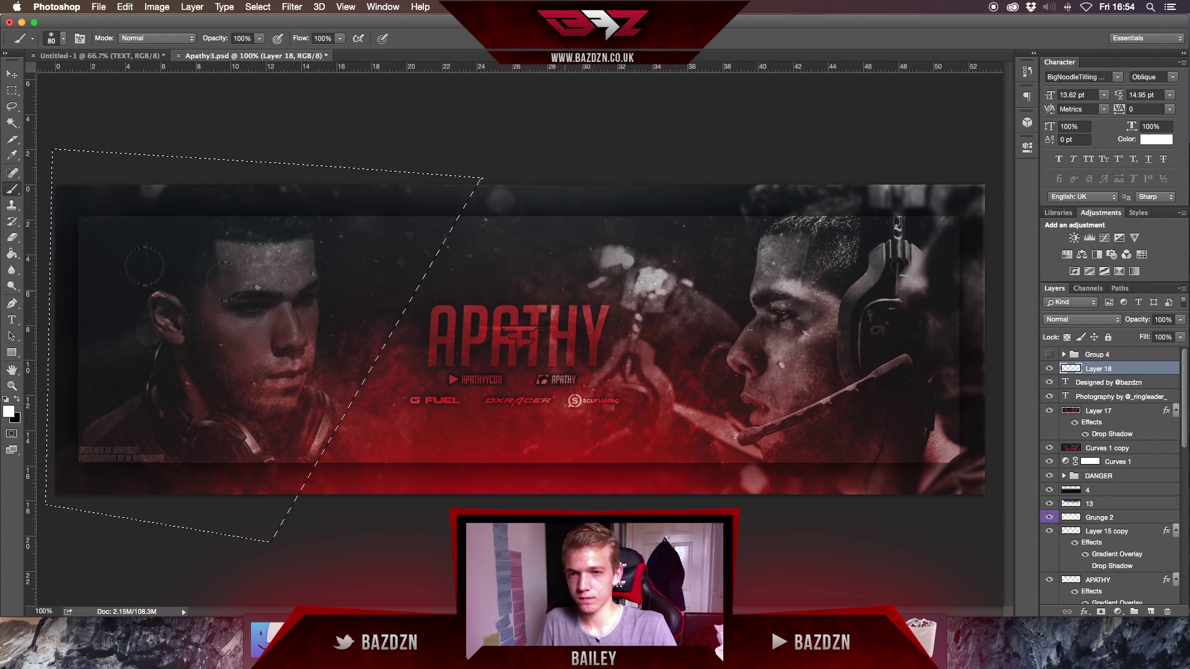
# - Enlarge the soft brush to 500 px and paint a white stroke down the selection's diagonal edge so it fades inward
pyautogui.press(']')
pyautogui.press(']')
pyautogui.press(']')
pyautogui.press(']')
pyautogui.press(']')
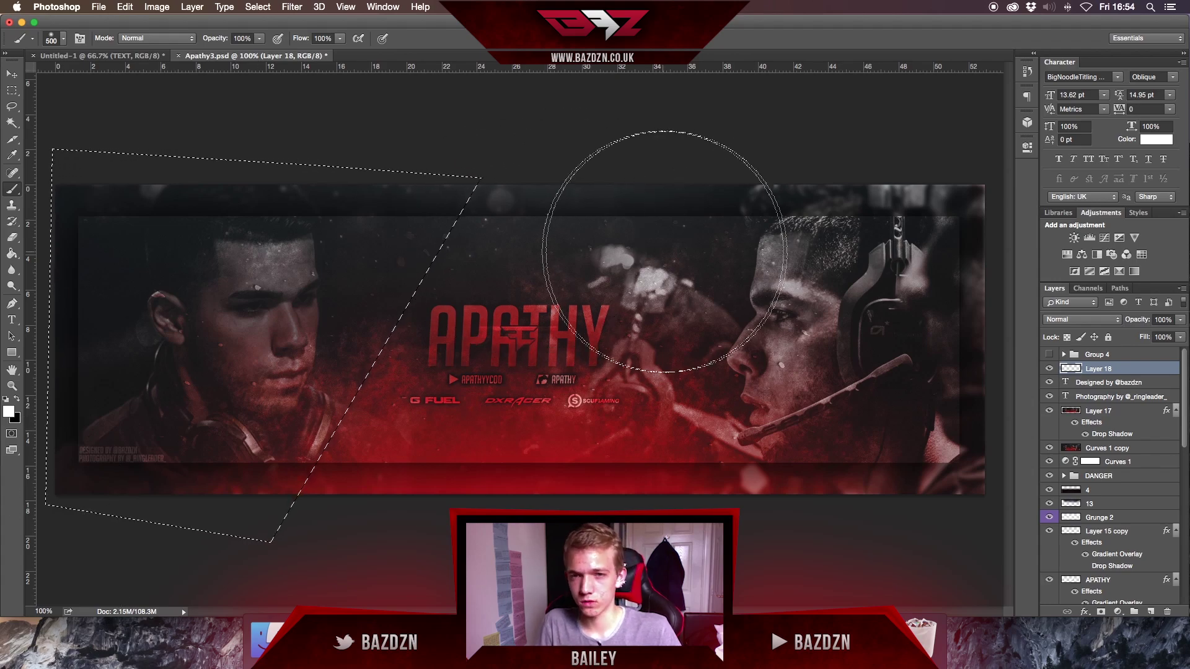
pyautogui.moveTo(518, 204)
pyautogui.mouseDown()
pyautogui.moveTo(416, 384)
pyautogui.moveTo(254, 564)
pyautogui.mouseUp()
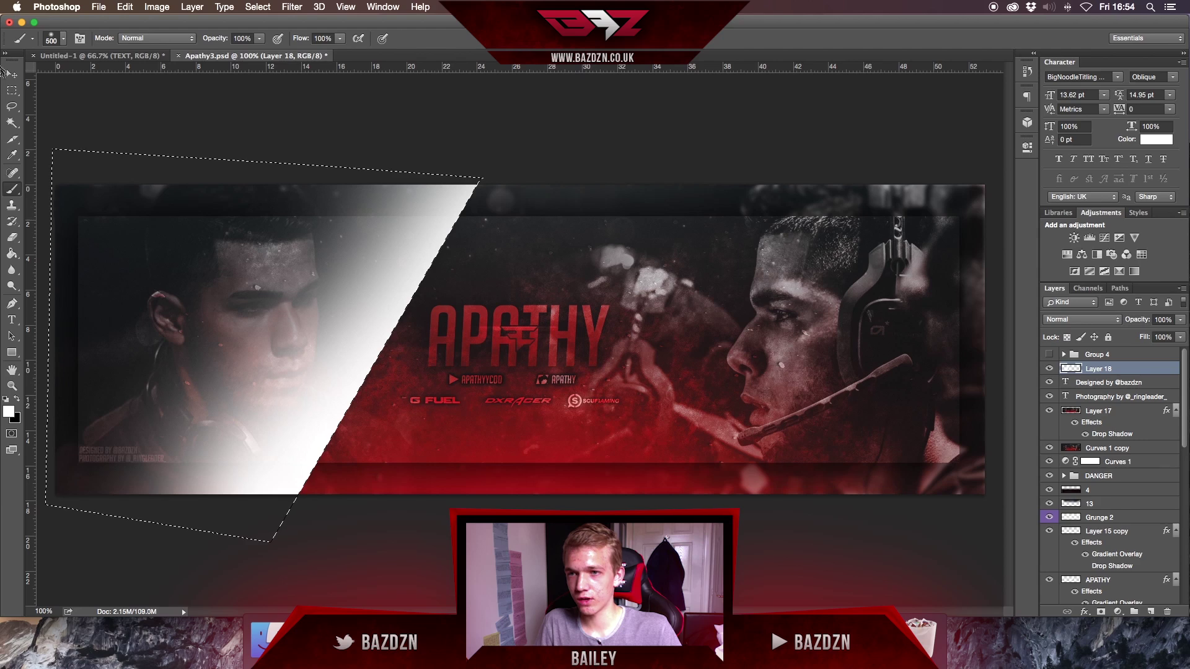
# - Clear the selection and move the white faded shape horizontally right until its diagonal edge crosses the APATHY title
pyautogui.click(12, 96)
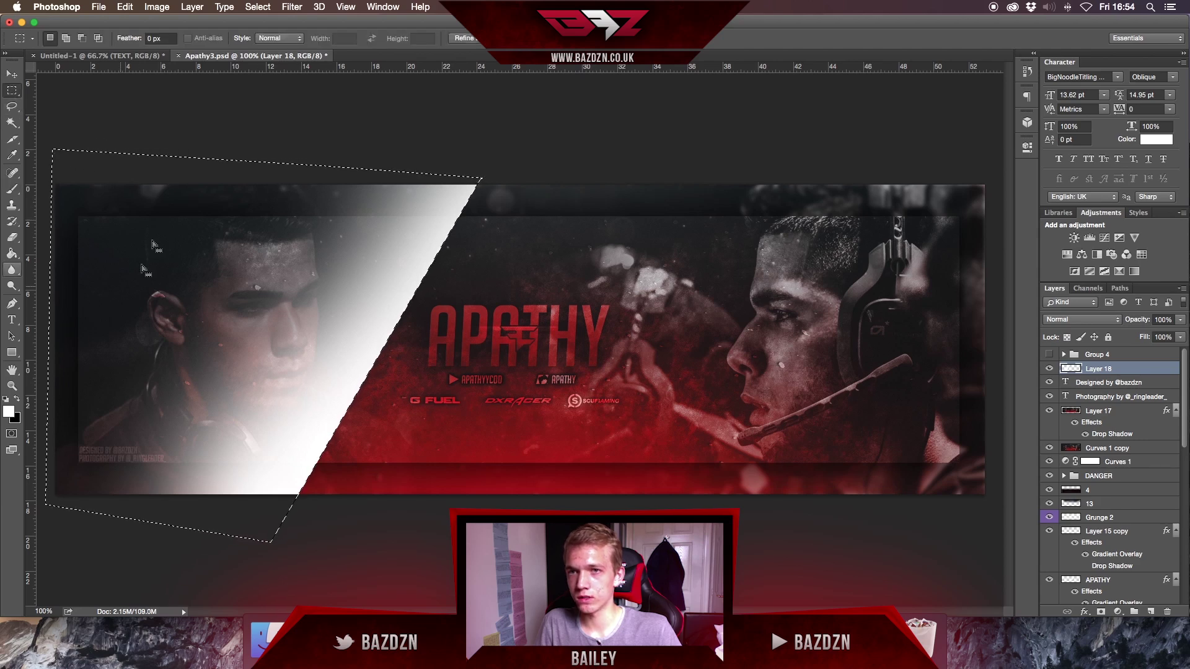
pyautogui.click(13, 74)
pyautogui.click(274, 8)
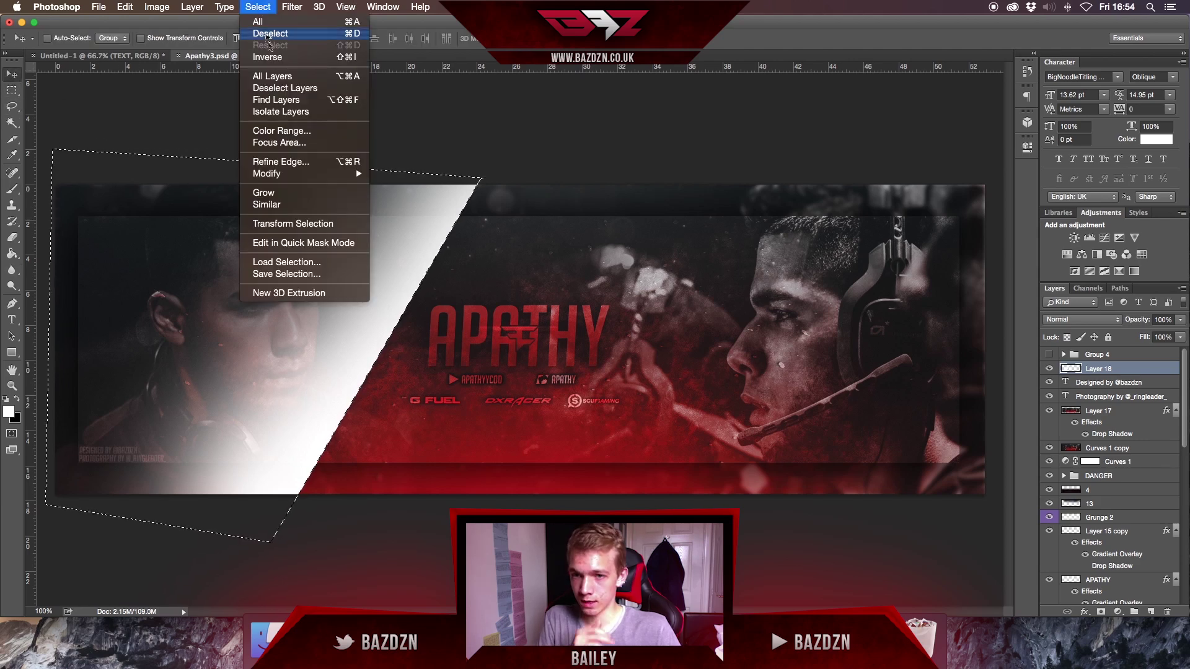
pyautogui.click(295, 34)
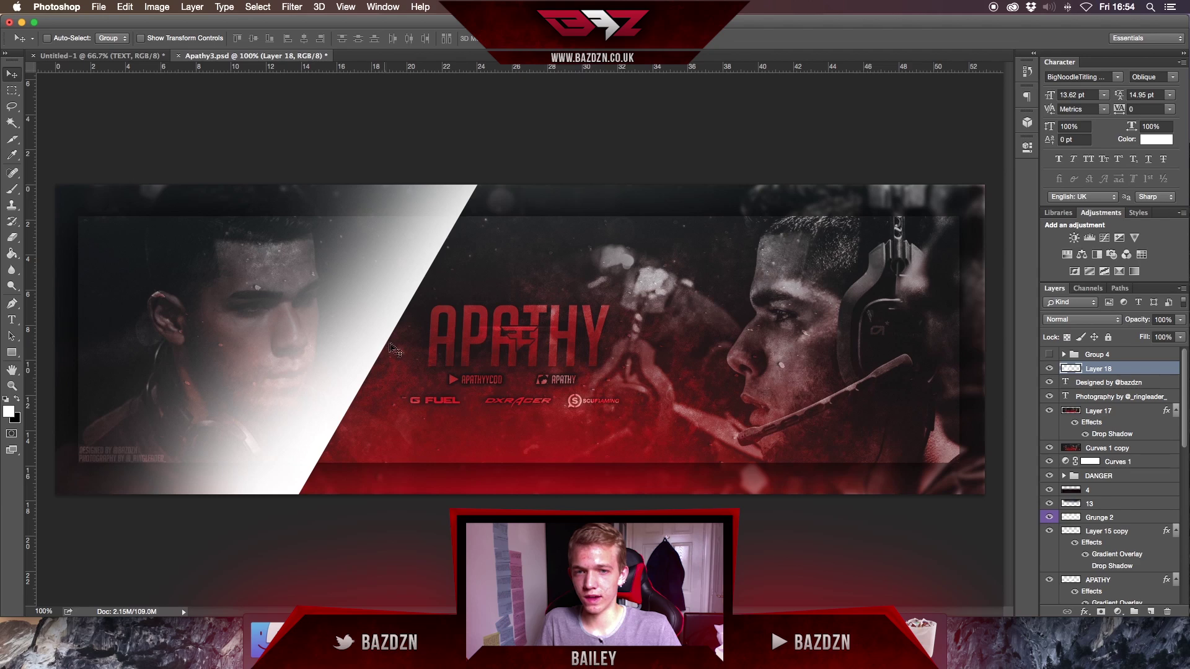
pyautogui.moveTo(423, 310); pyautogui.dragTo(581, 317)
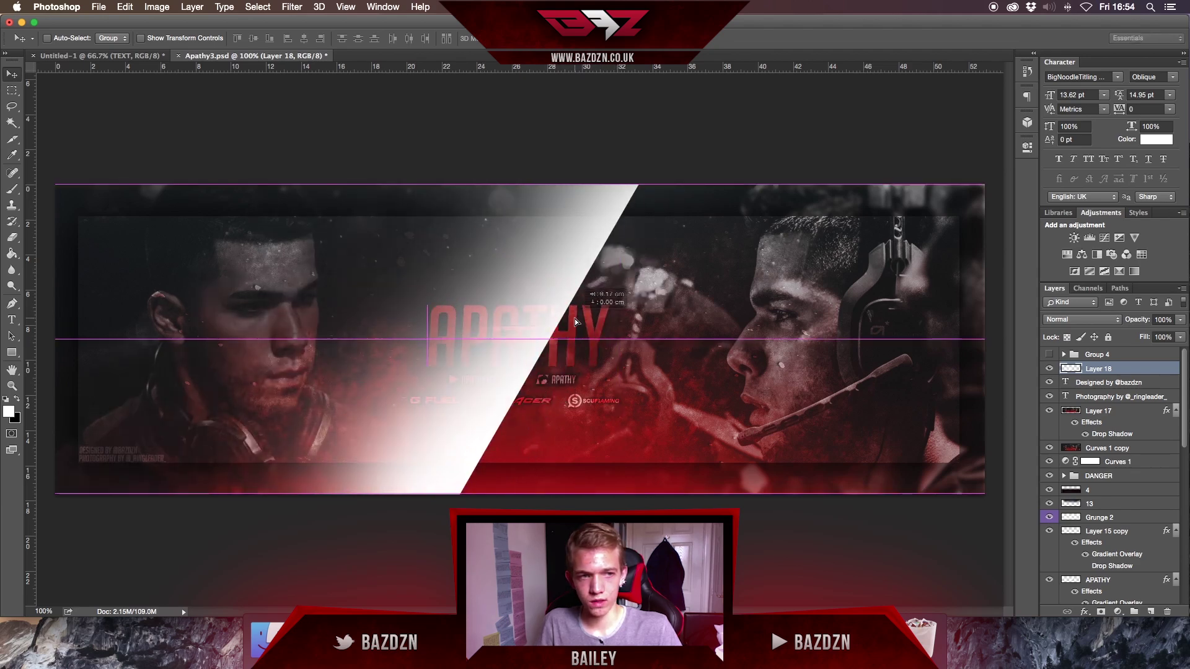
# - Lower the white overlay layer's opacity to 11% and nudge it slightly left across the banner
pyautogui.click(1179, 320)
pyautogui.moveTo(1181, 333); pyautogui.dragTo(1127, 337)
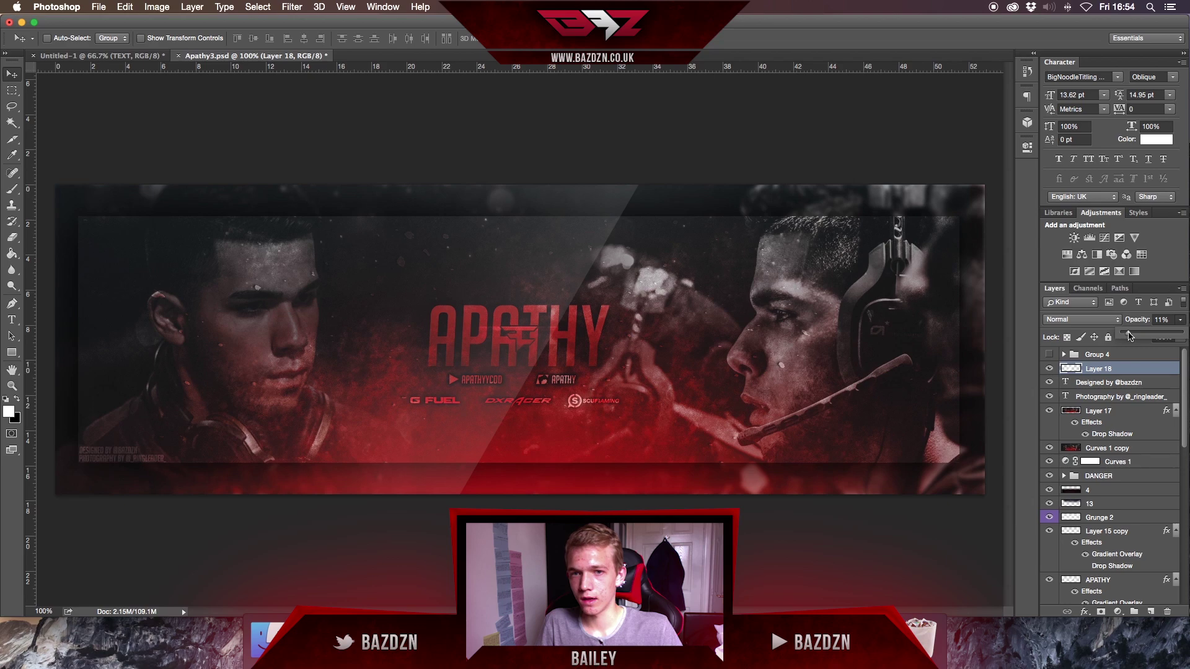
pyautogui.click(99, 56)
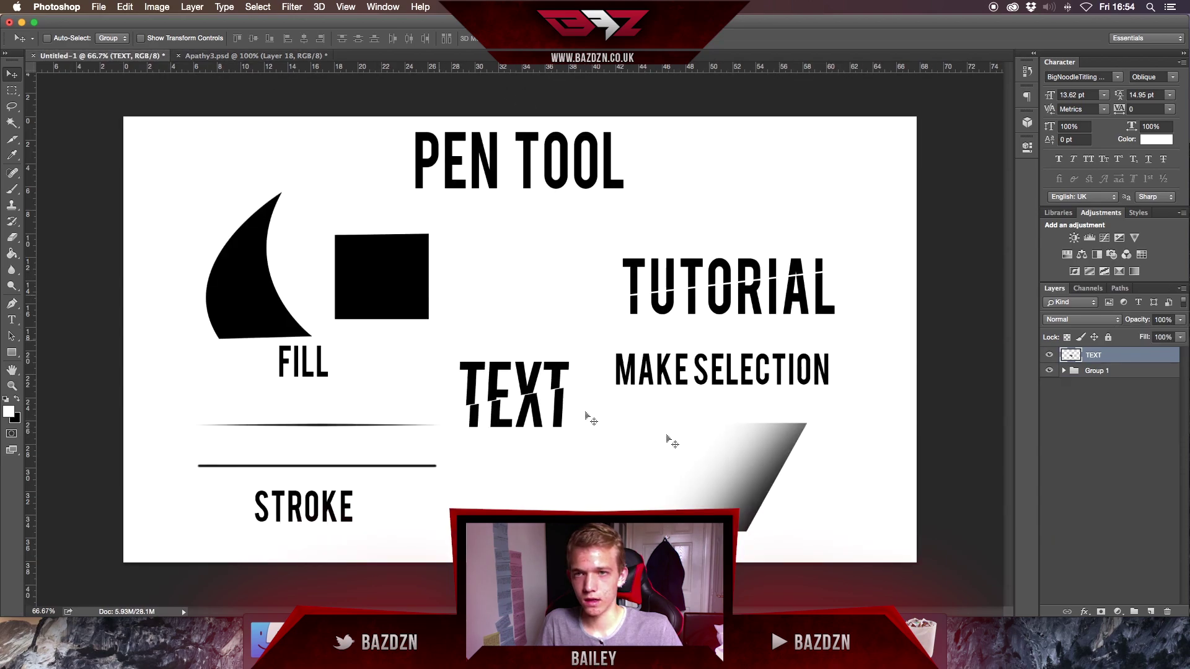
pyautogui.click(254, 56)
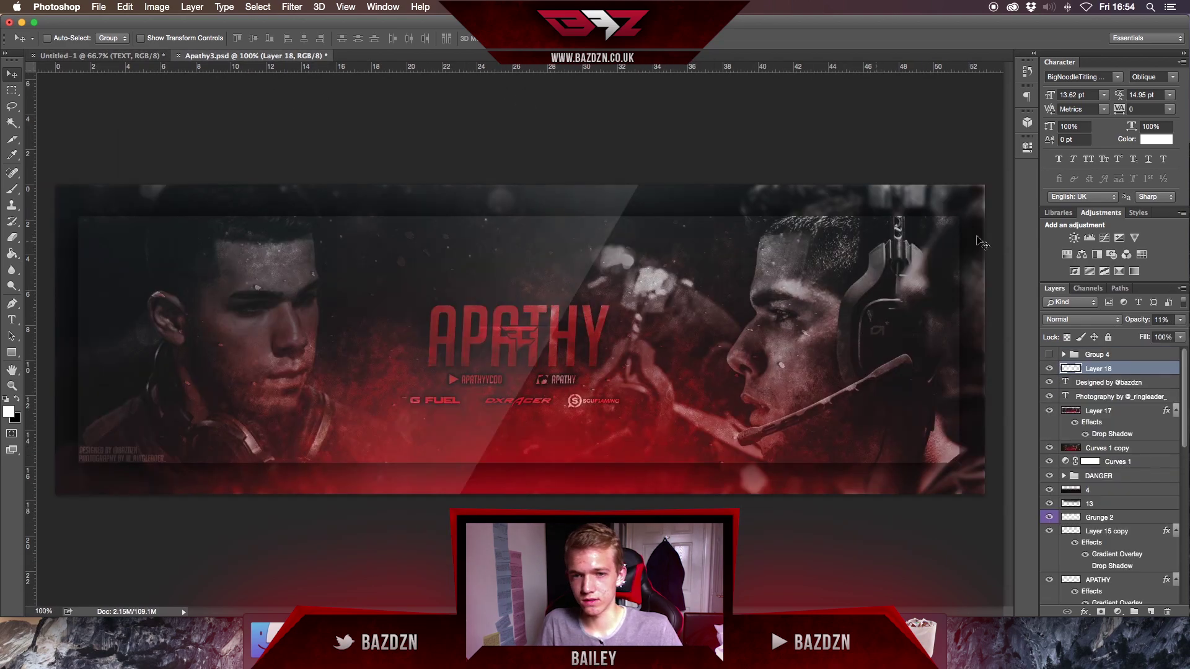
pyautogui.moveTo(539, 382); pyautogui.dragTo(521, 379)
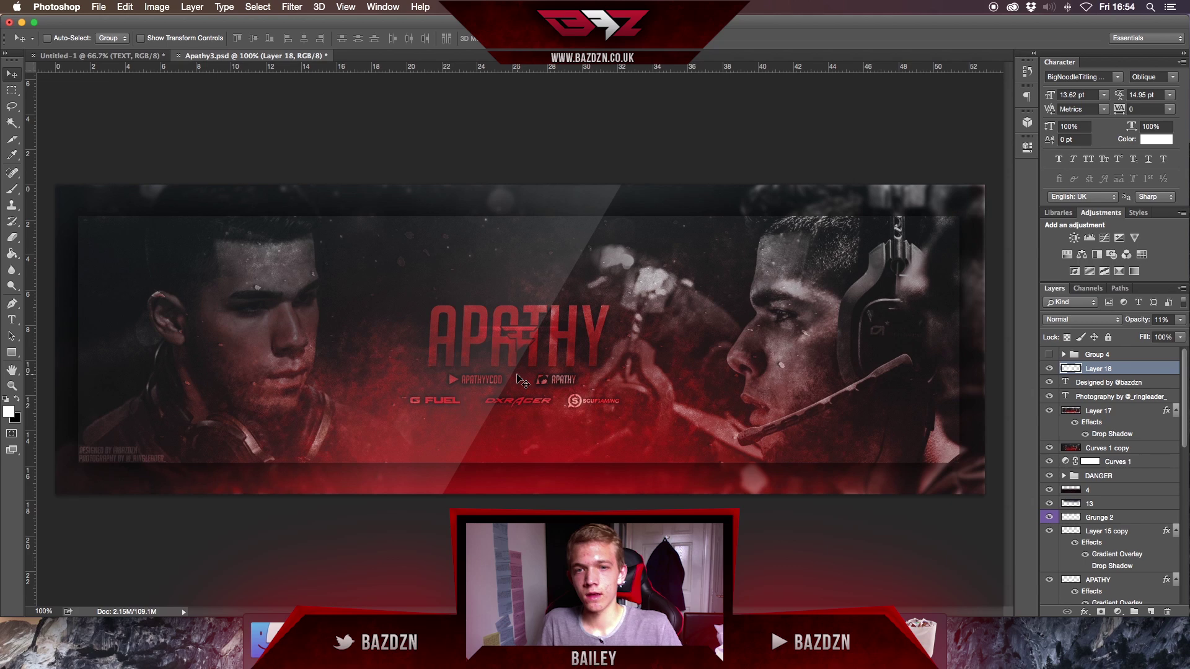
# - Return to the Untitled-1 document and review the Pen tool's available path commands without applying any
pyautogui.click(134, 56)
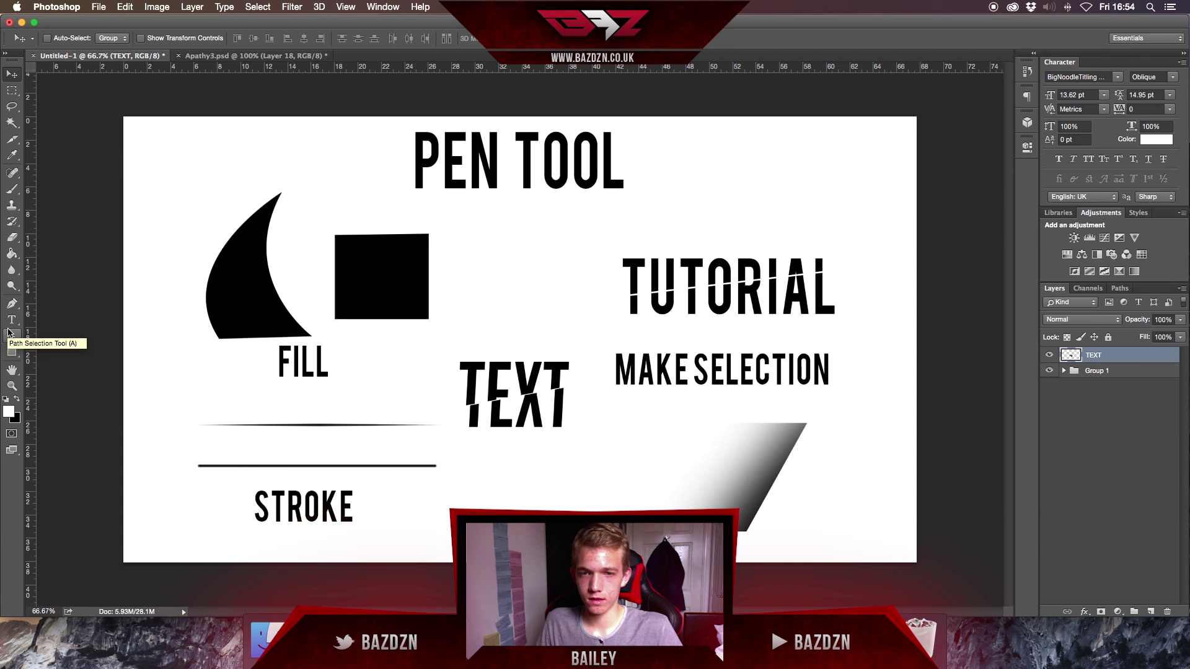
pyautogui.click(11, 303)
pyautogui.rightClick(509, 312)
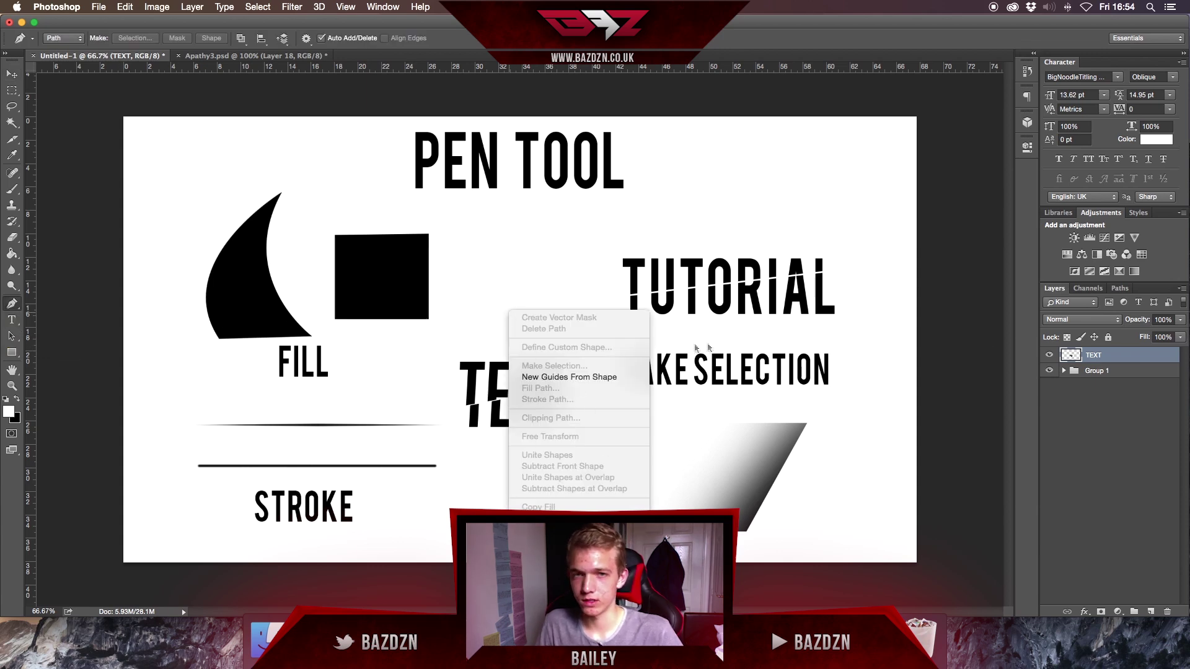
pyautogui.click(665, 351)
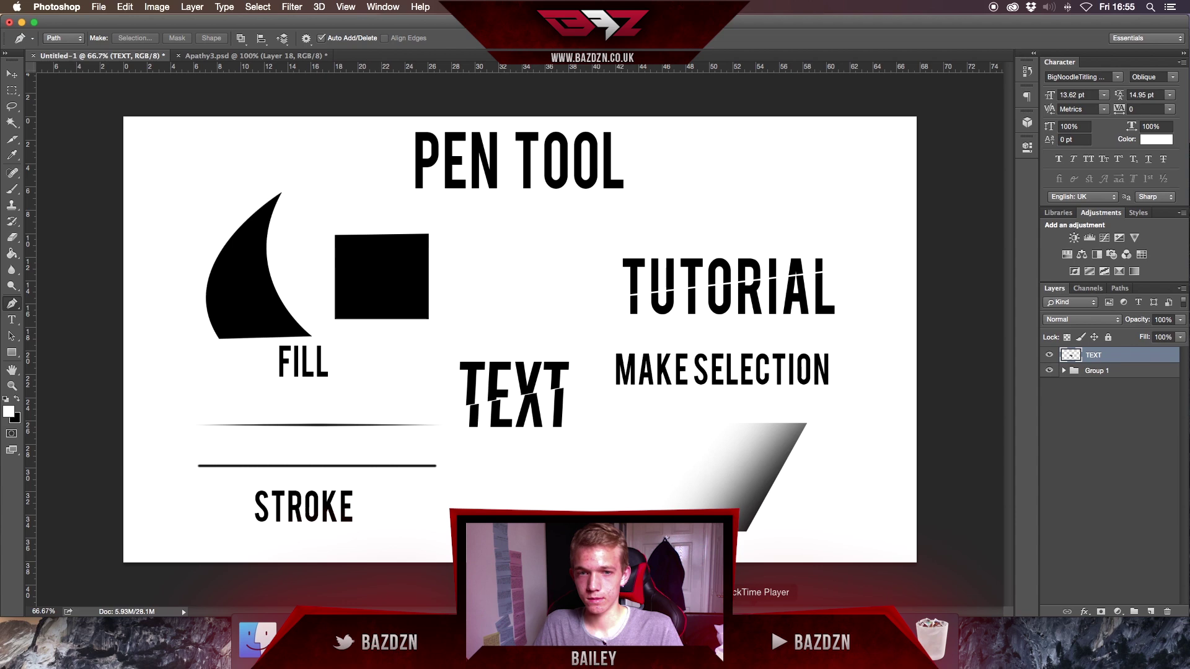
# - Switch to the webcam recording window and stop the recording
pyautogui.click(745, 641)
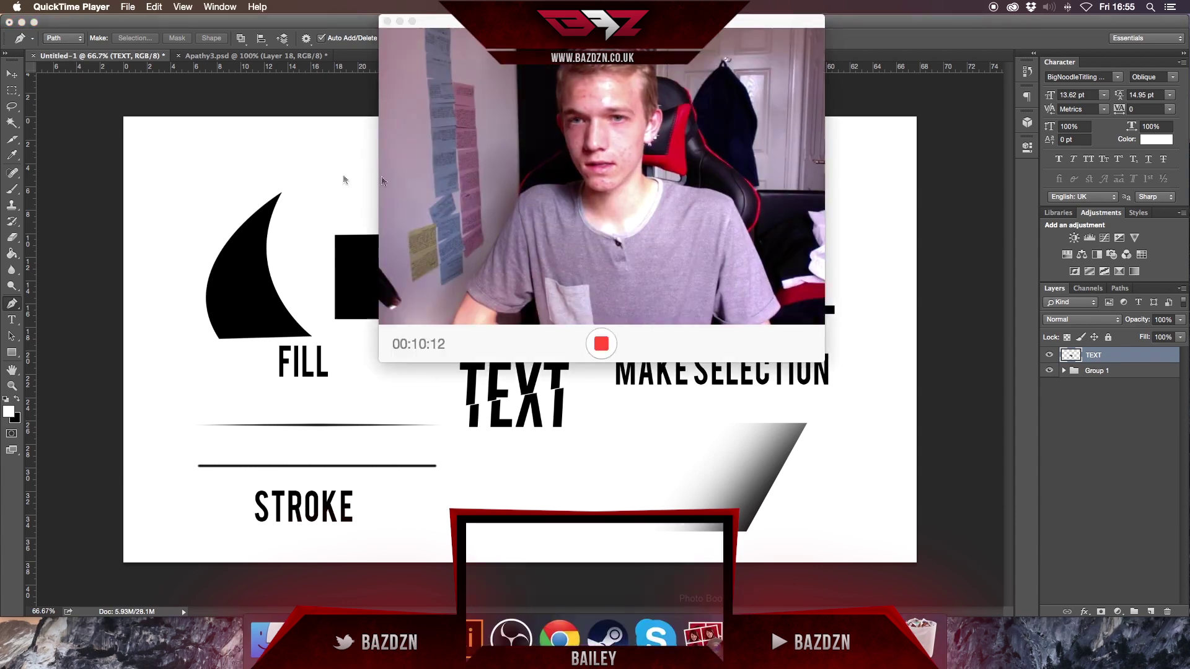
pyautogui.click(601, 344)
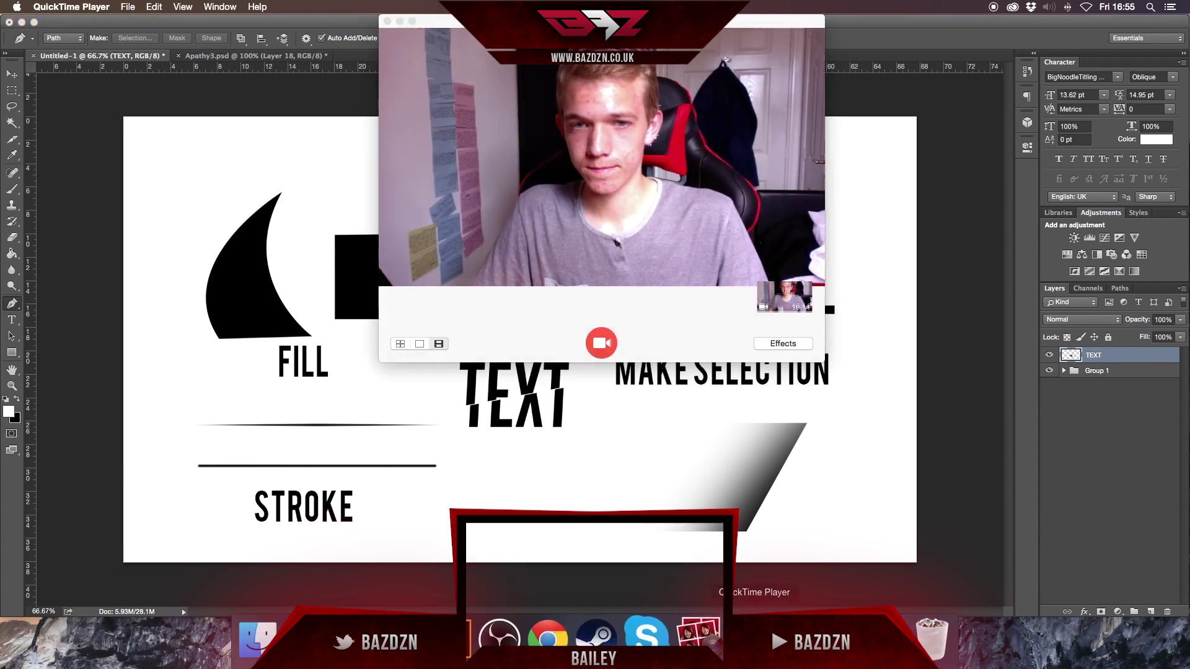